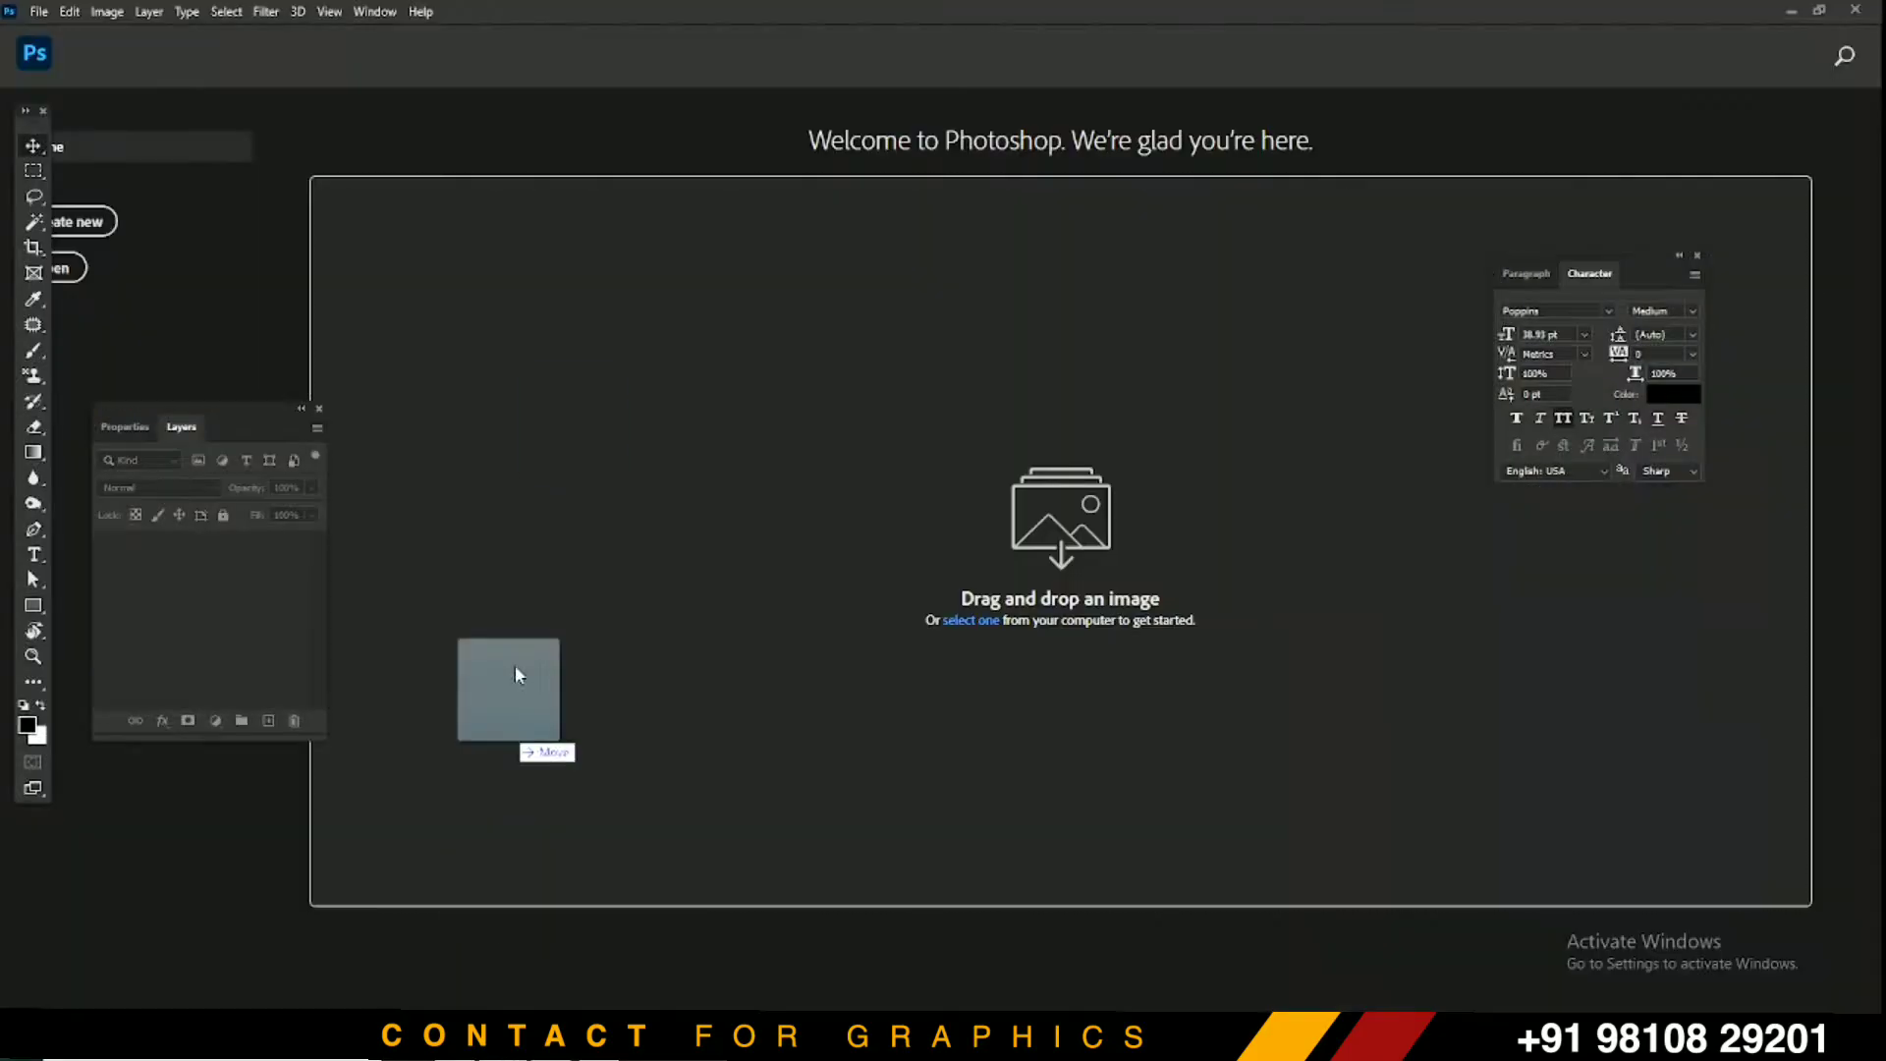
Drag pexels-min-an-1009904.jpg from Local Disk (E:) into Photoshop as a new document
drag(515, 668, 623, 80)
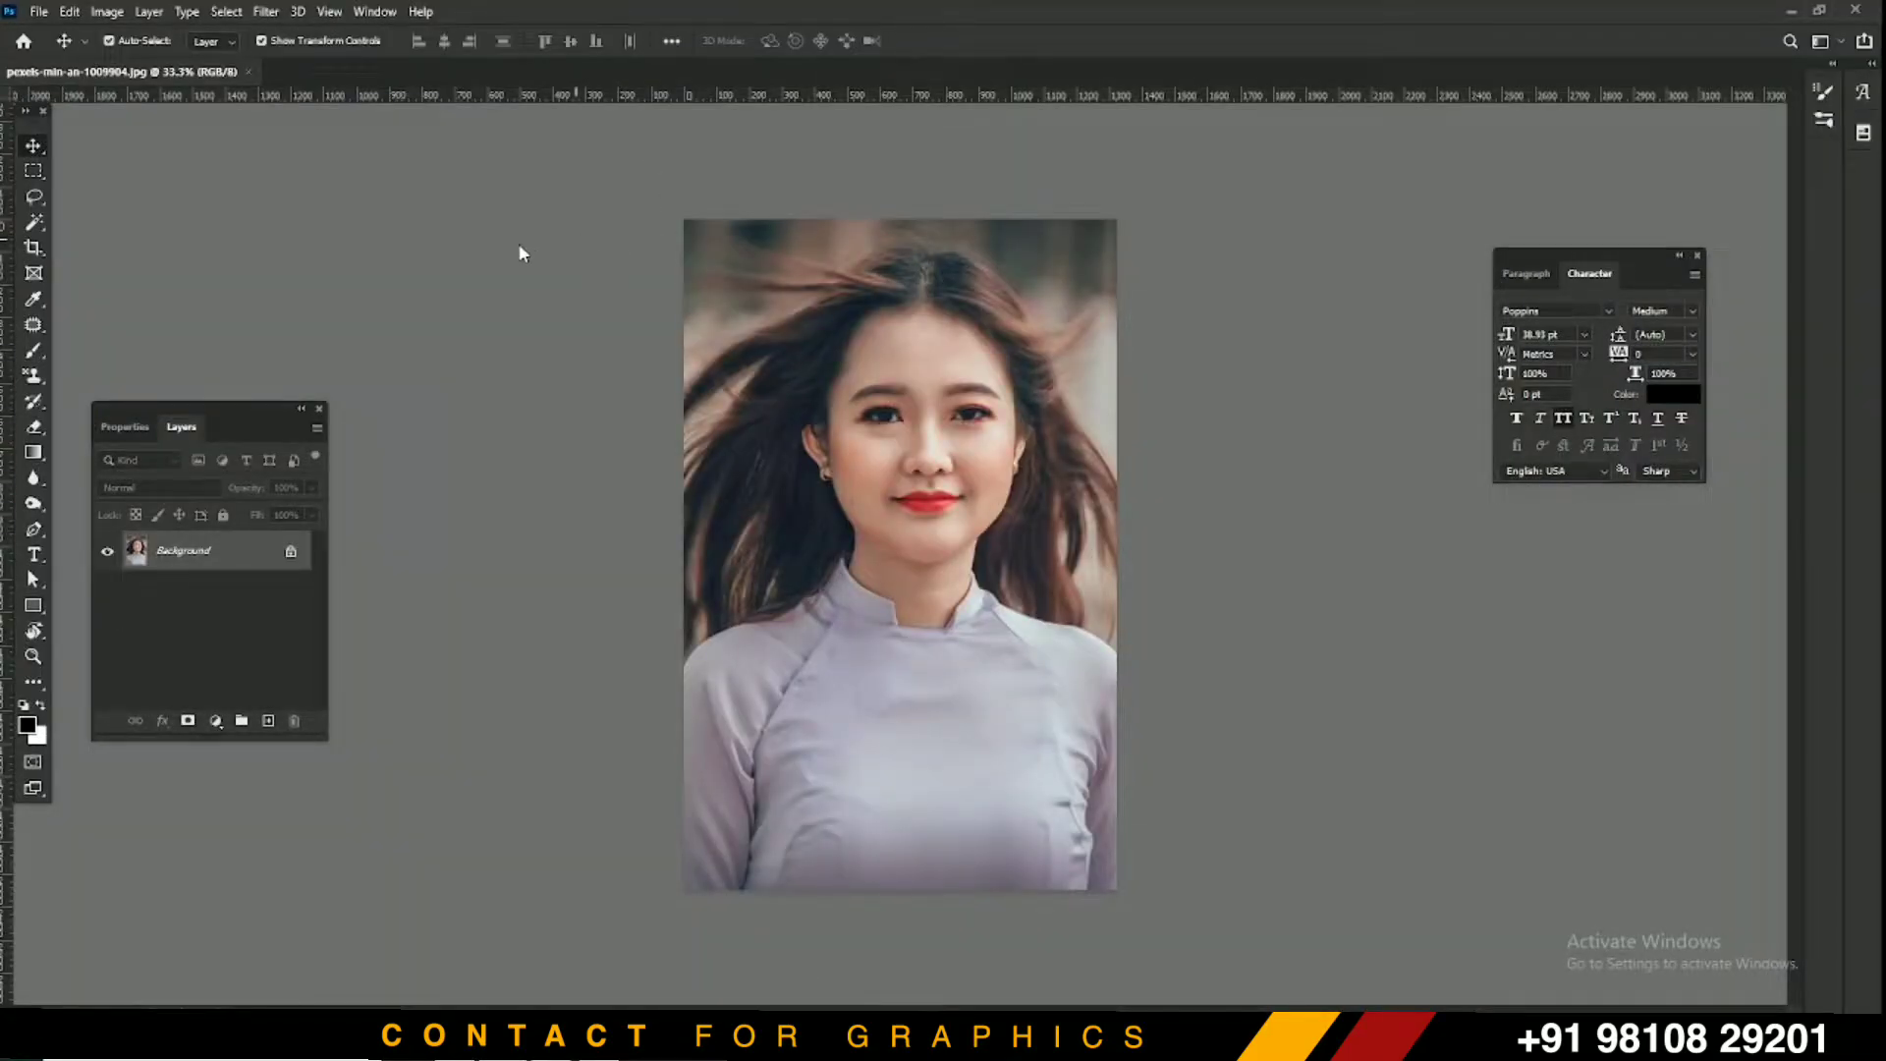
Save the portrait to Local Disk (E:) as 'Crack effect.psd' in Photoshop format
key(ctrl+shift+s)
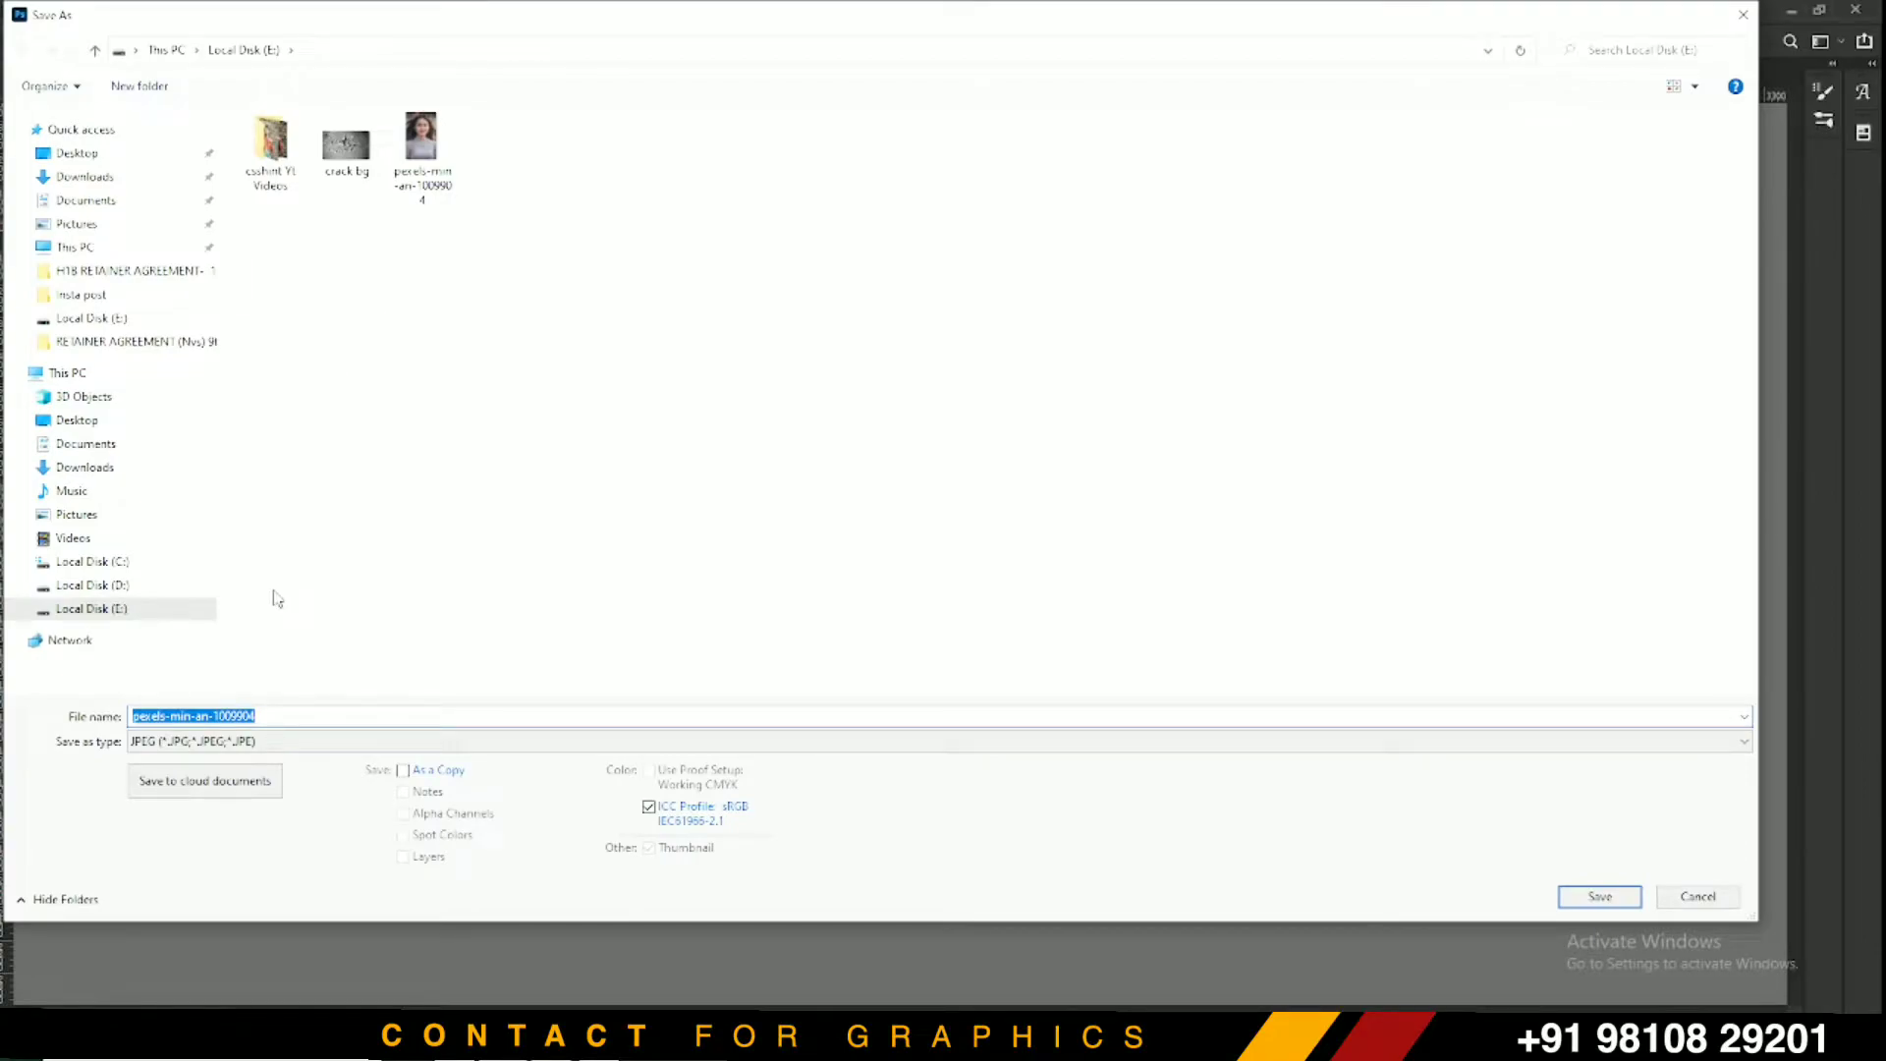
text(Cra)
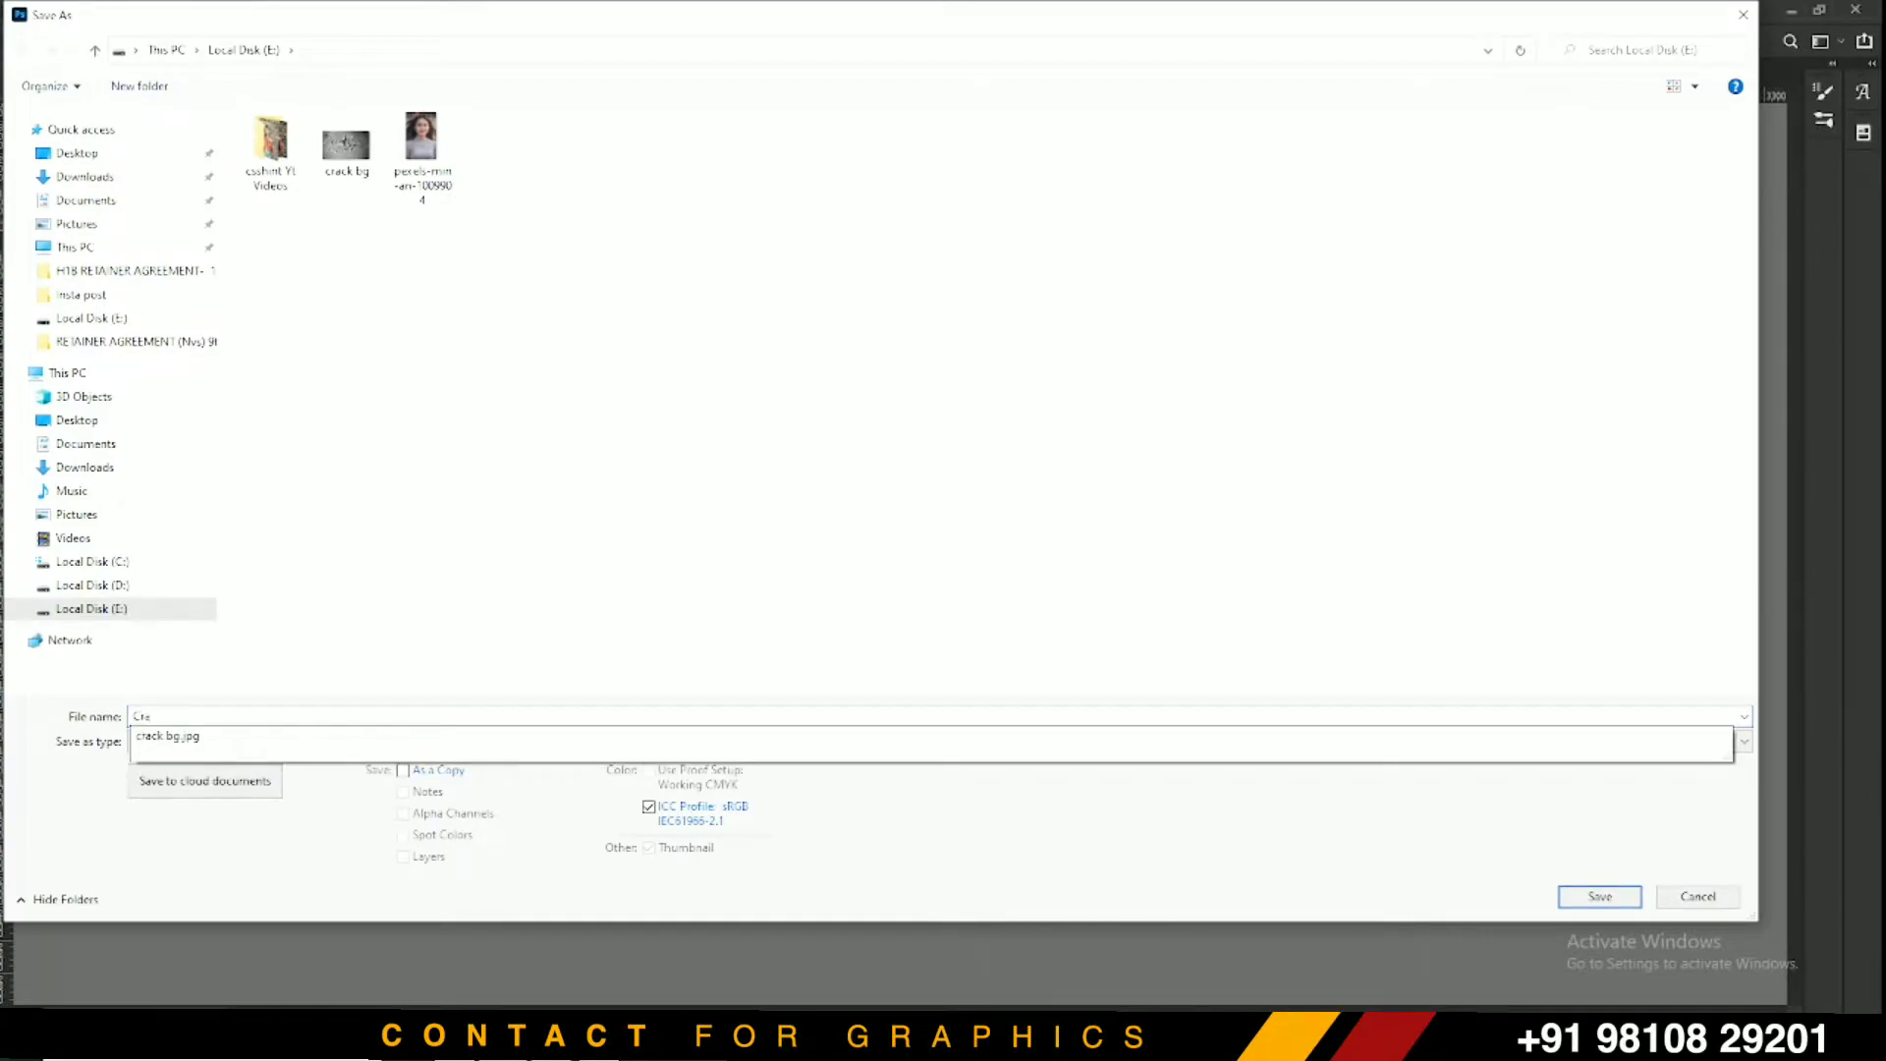
text(ck effect)
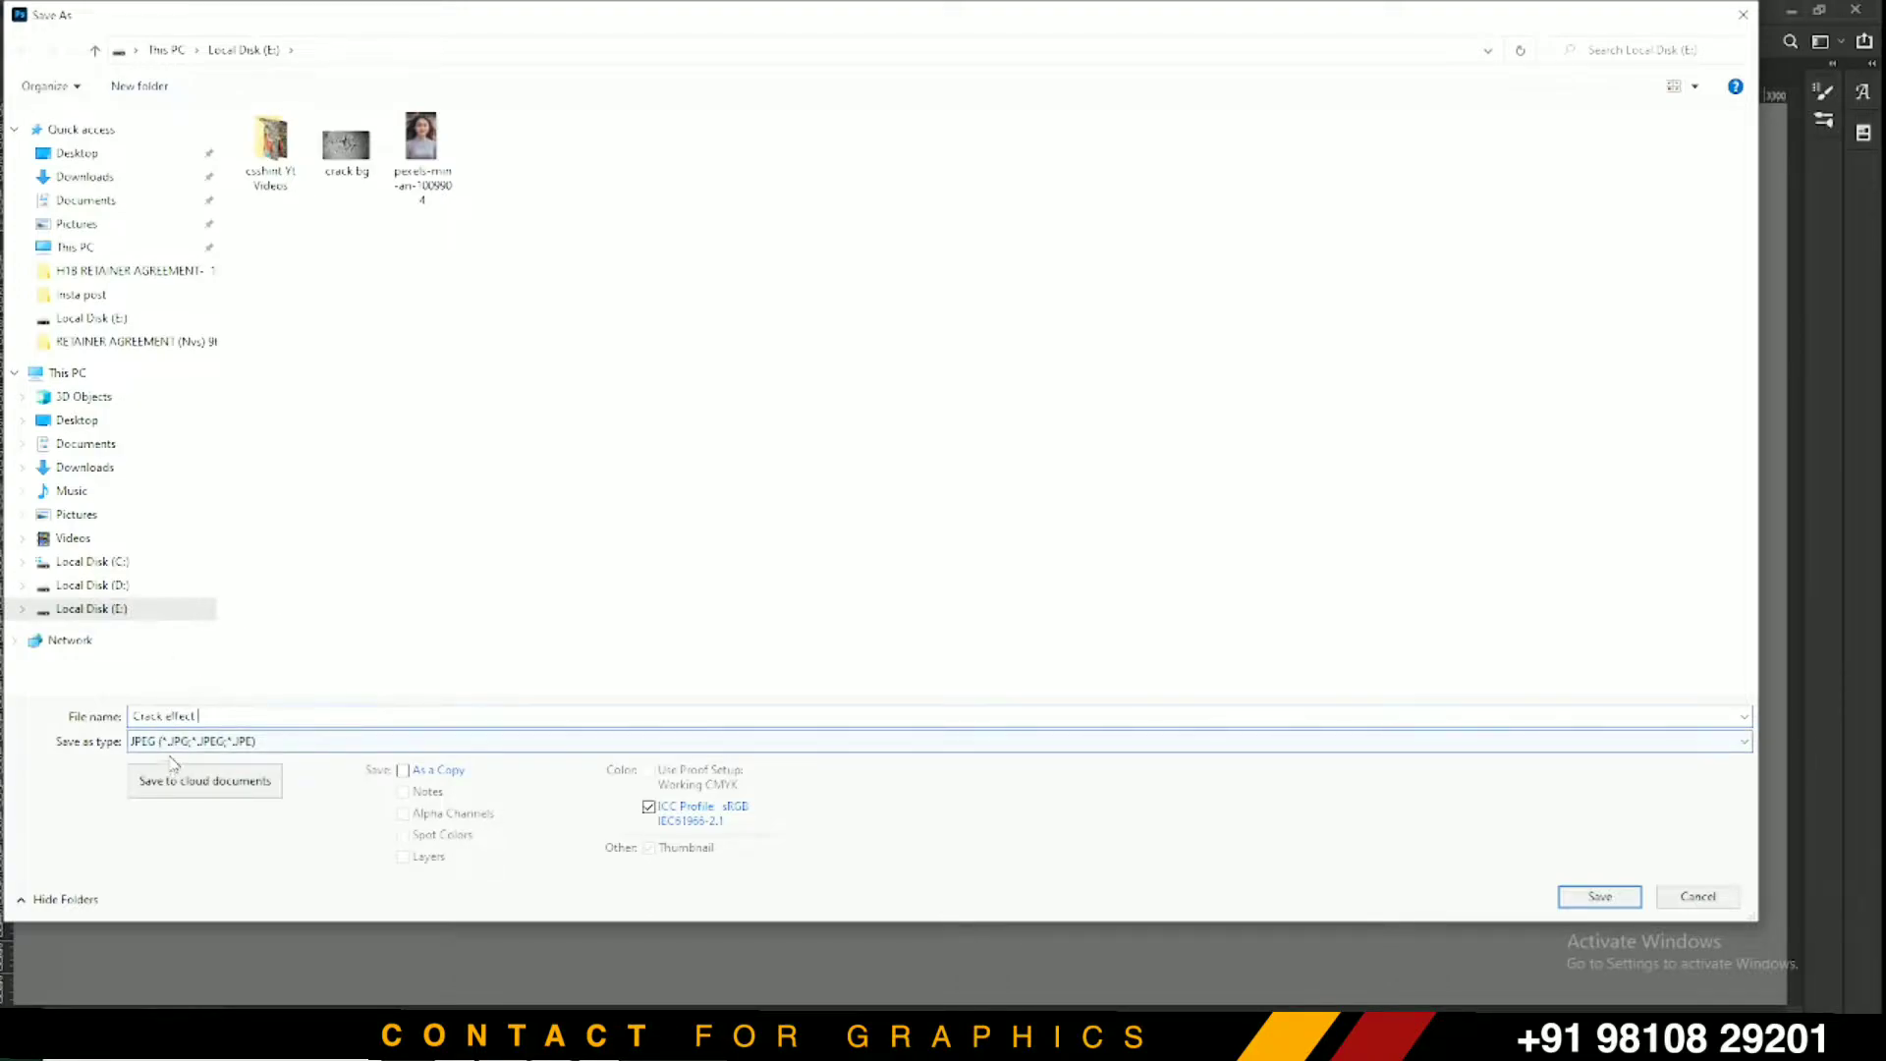
click(172, 746)
click(611, 420)
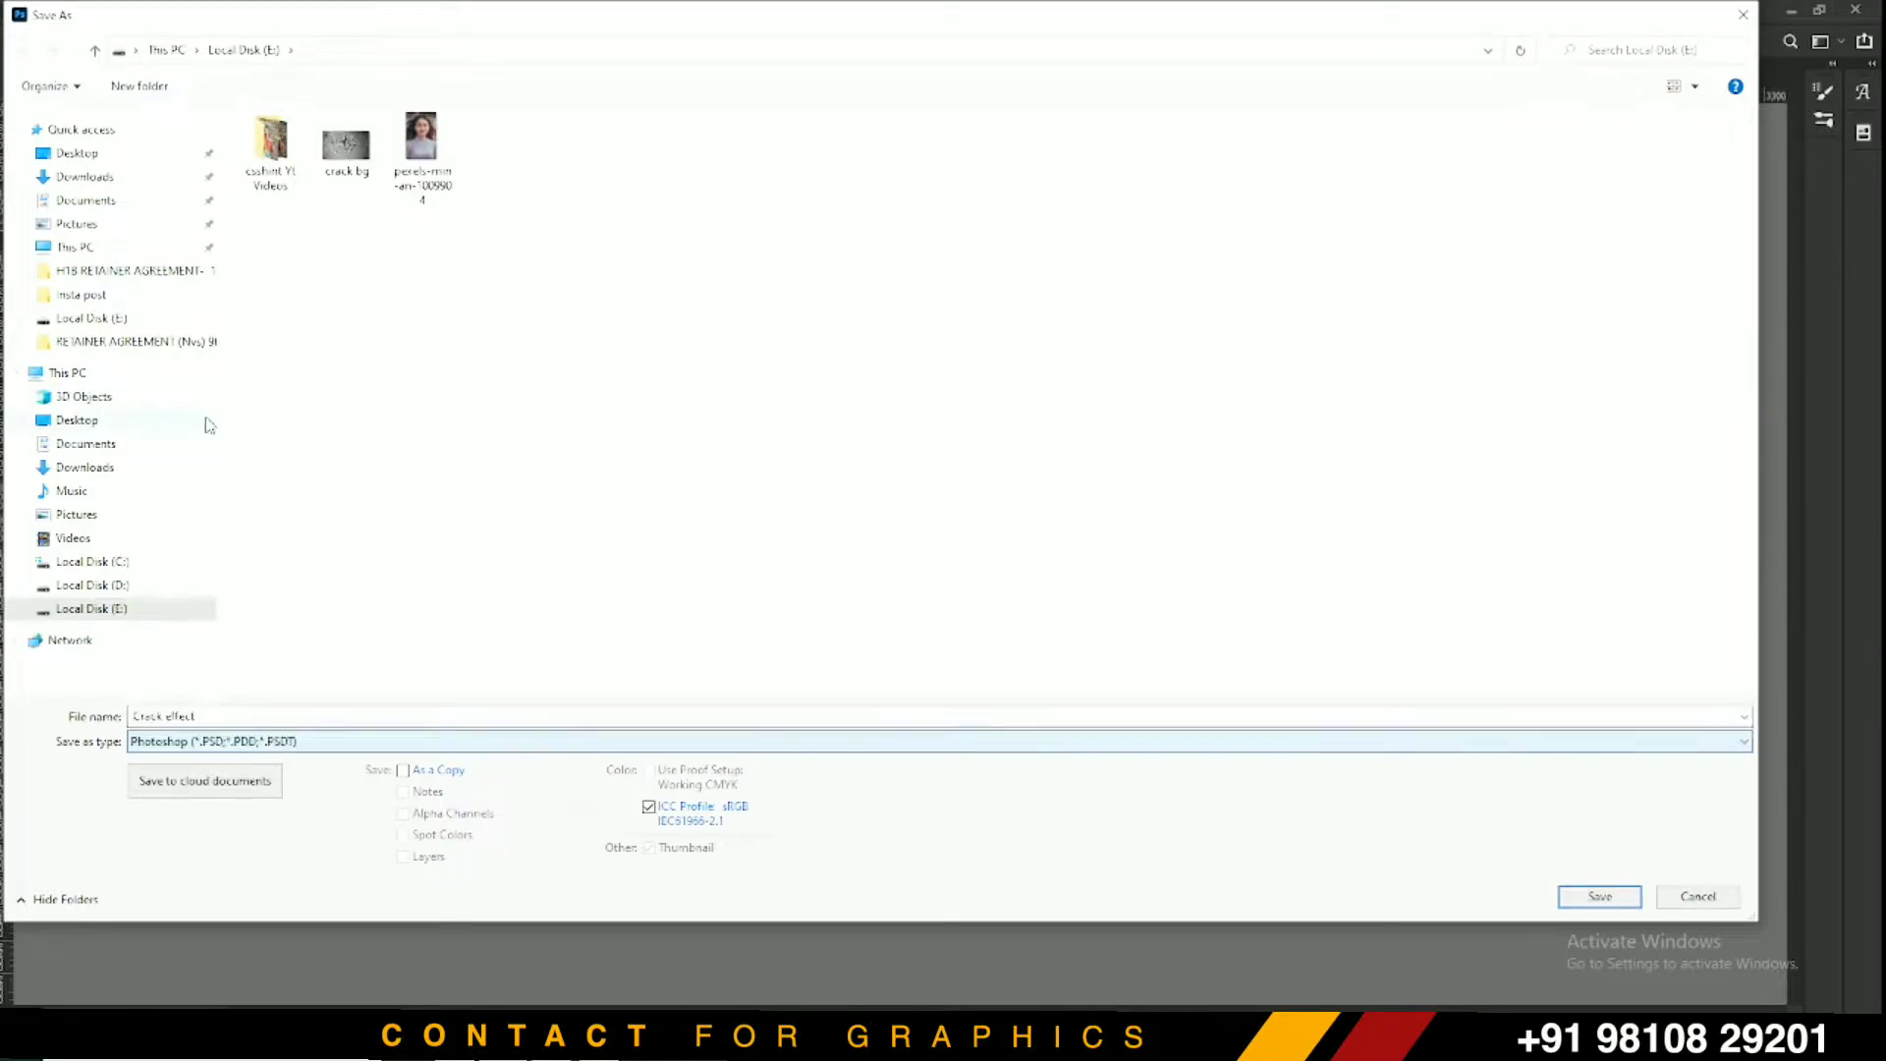
key(Return)
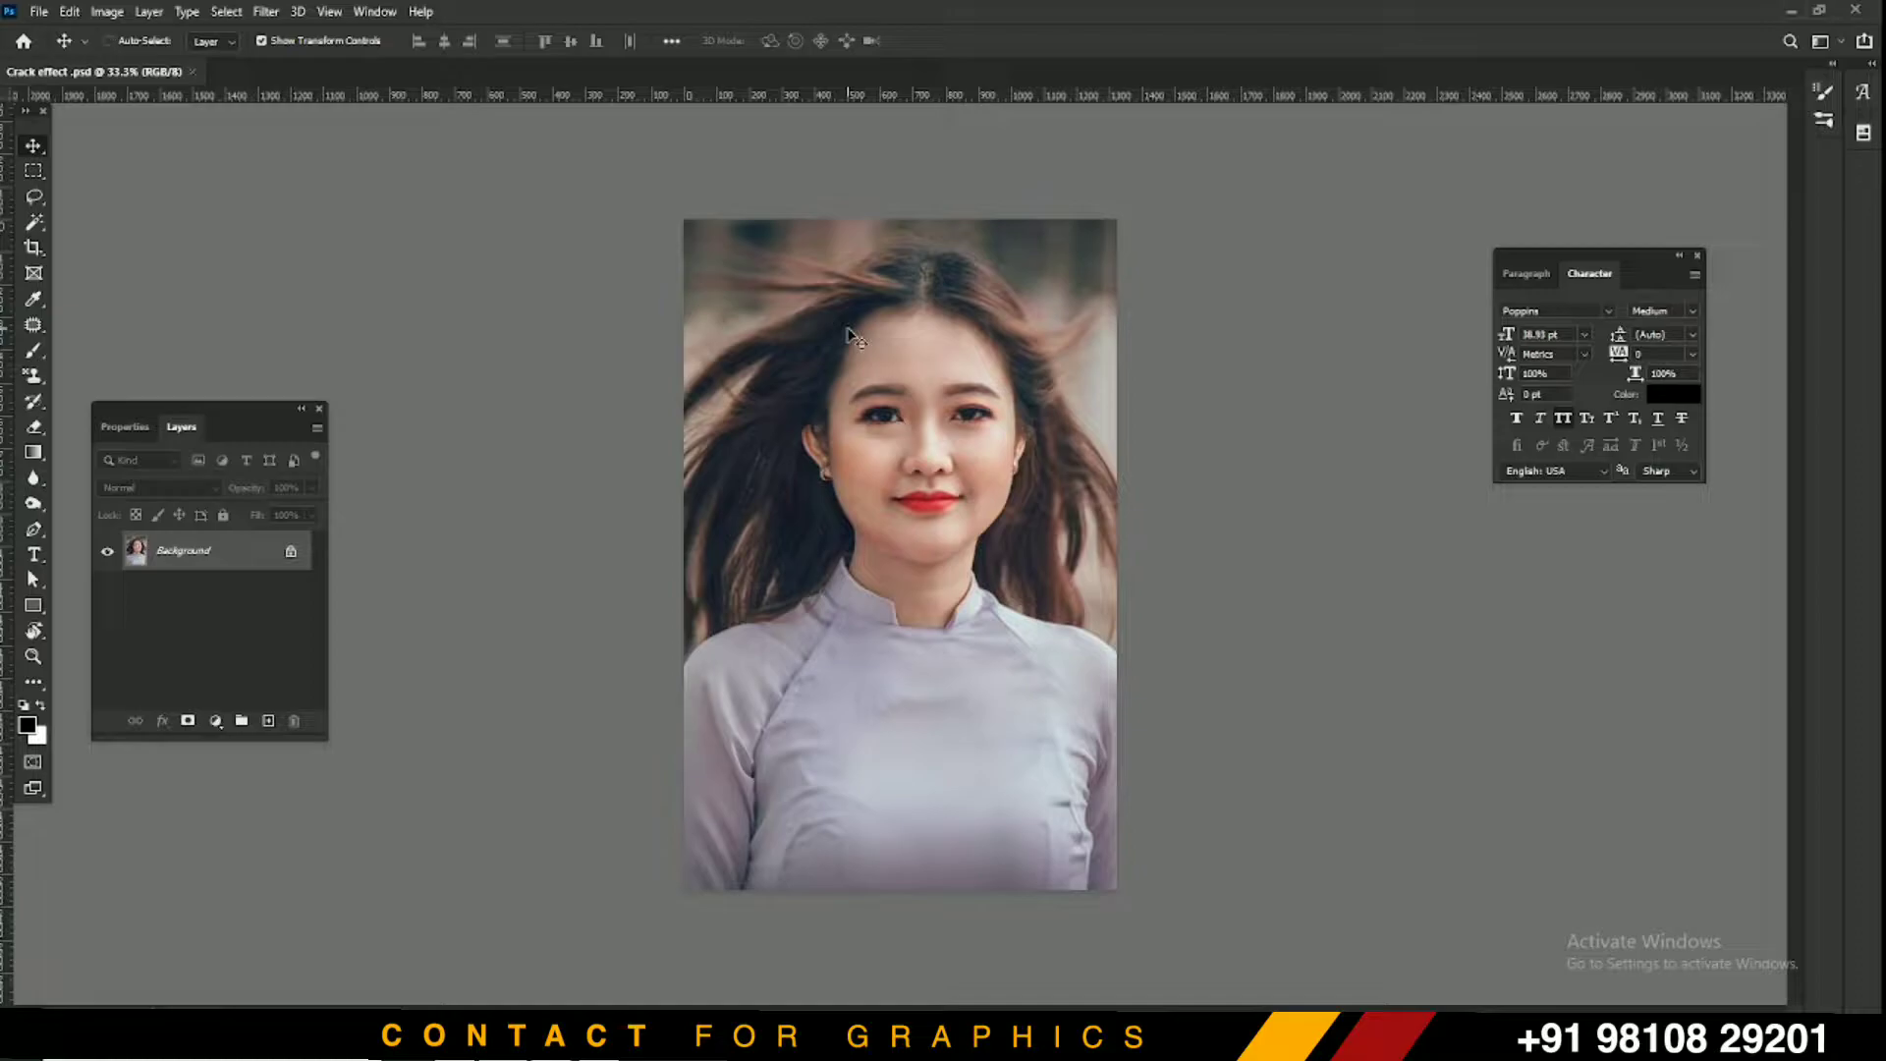
key(ctrl+plus)
key(ctrl+plus)
Bring crack bg.jpg from Explorer into the portrait document
drag(994, 261, 940, 366)
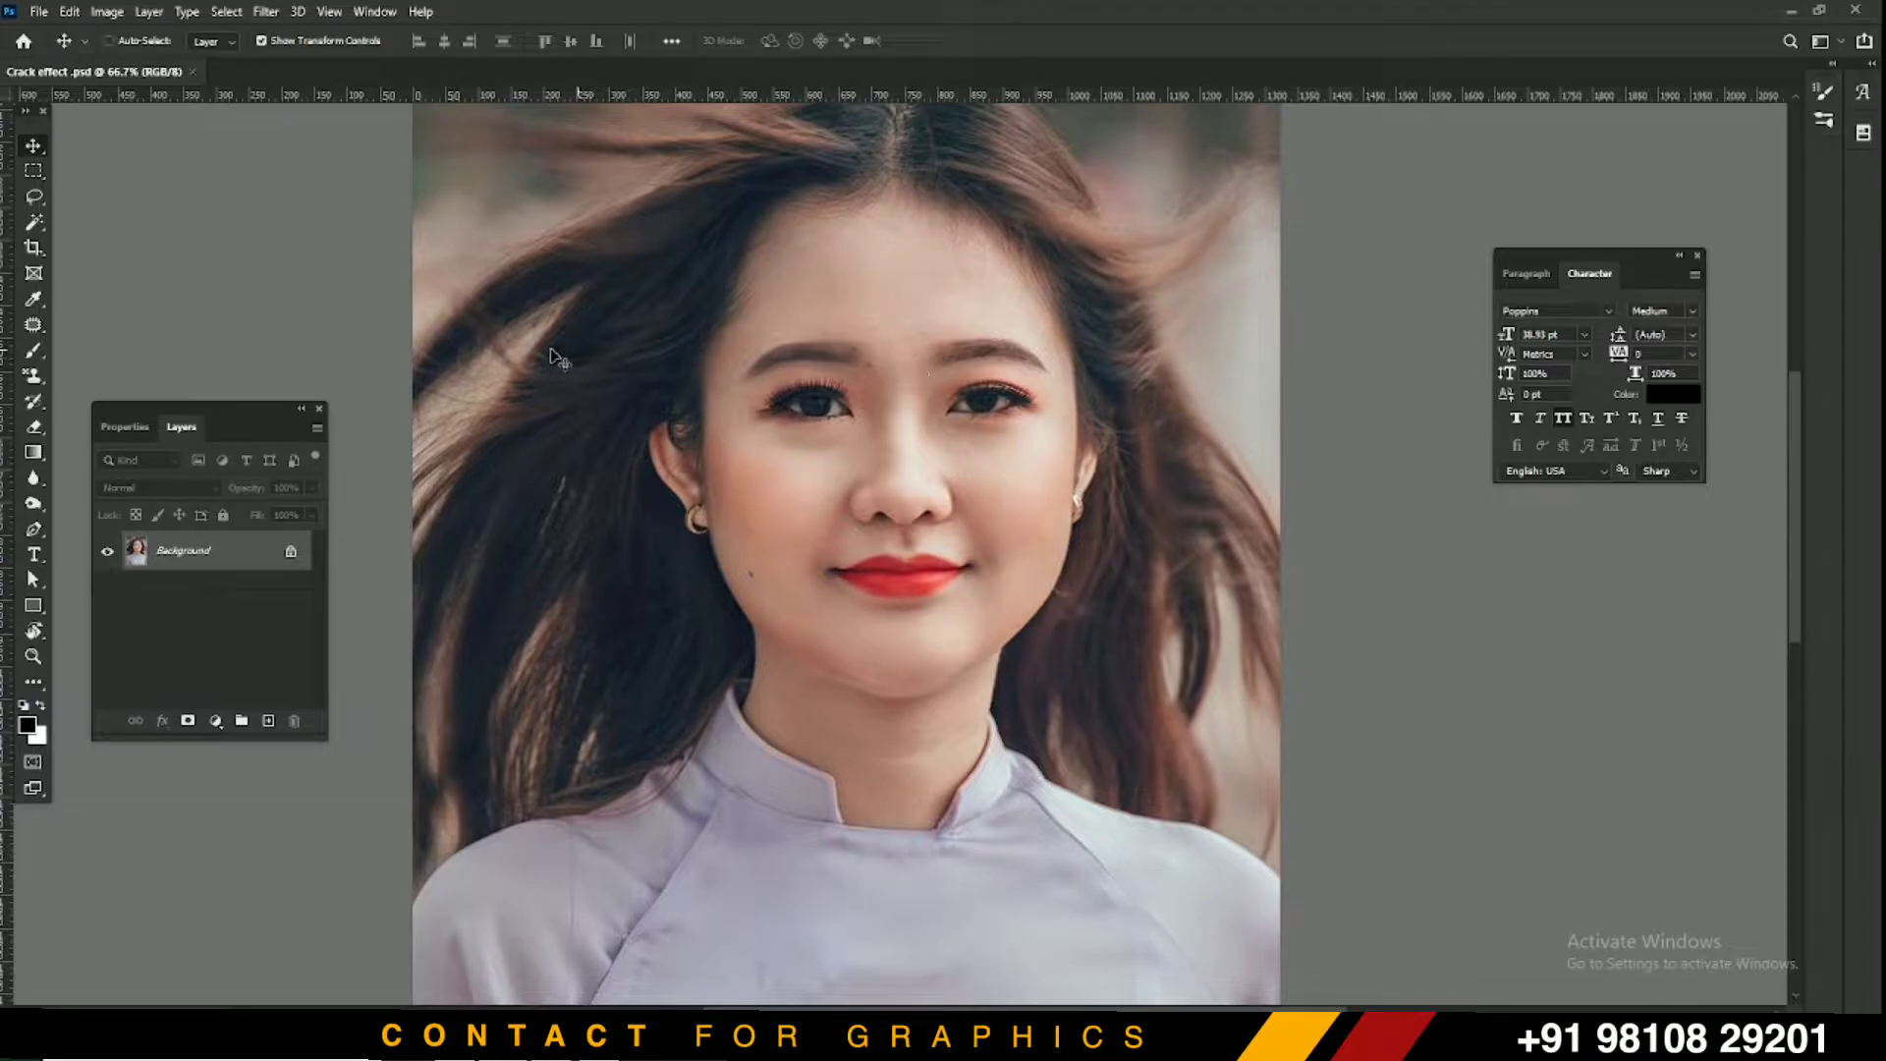
click(546, 1037)
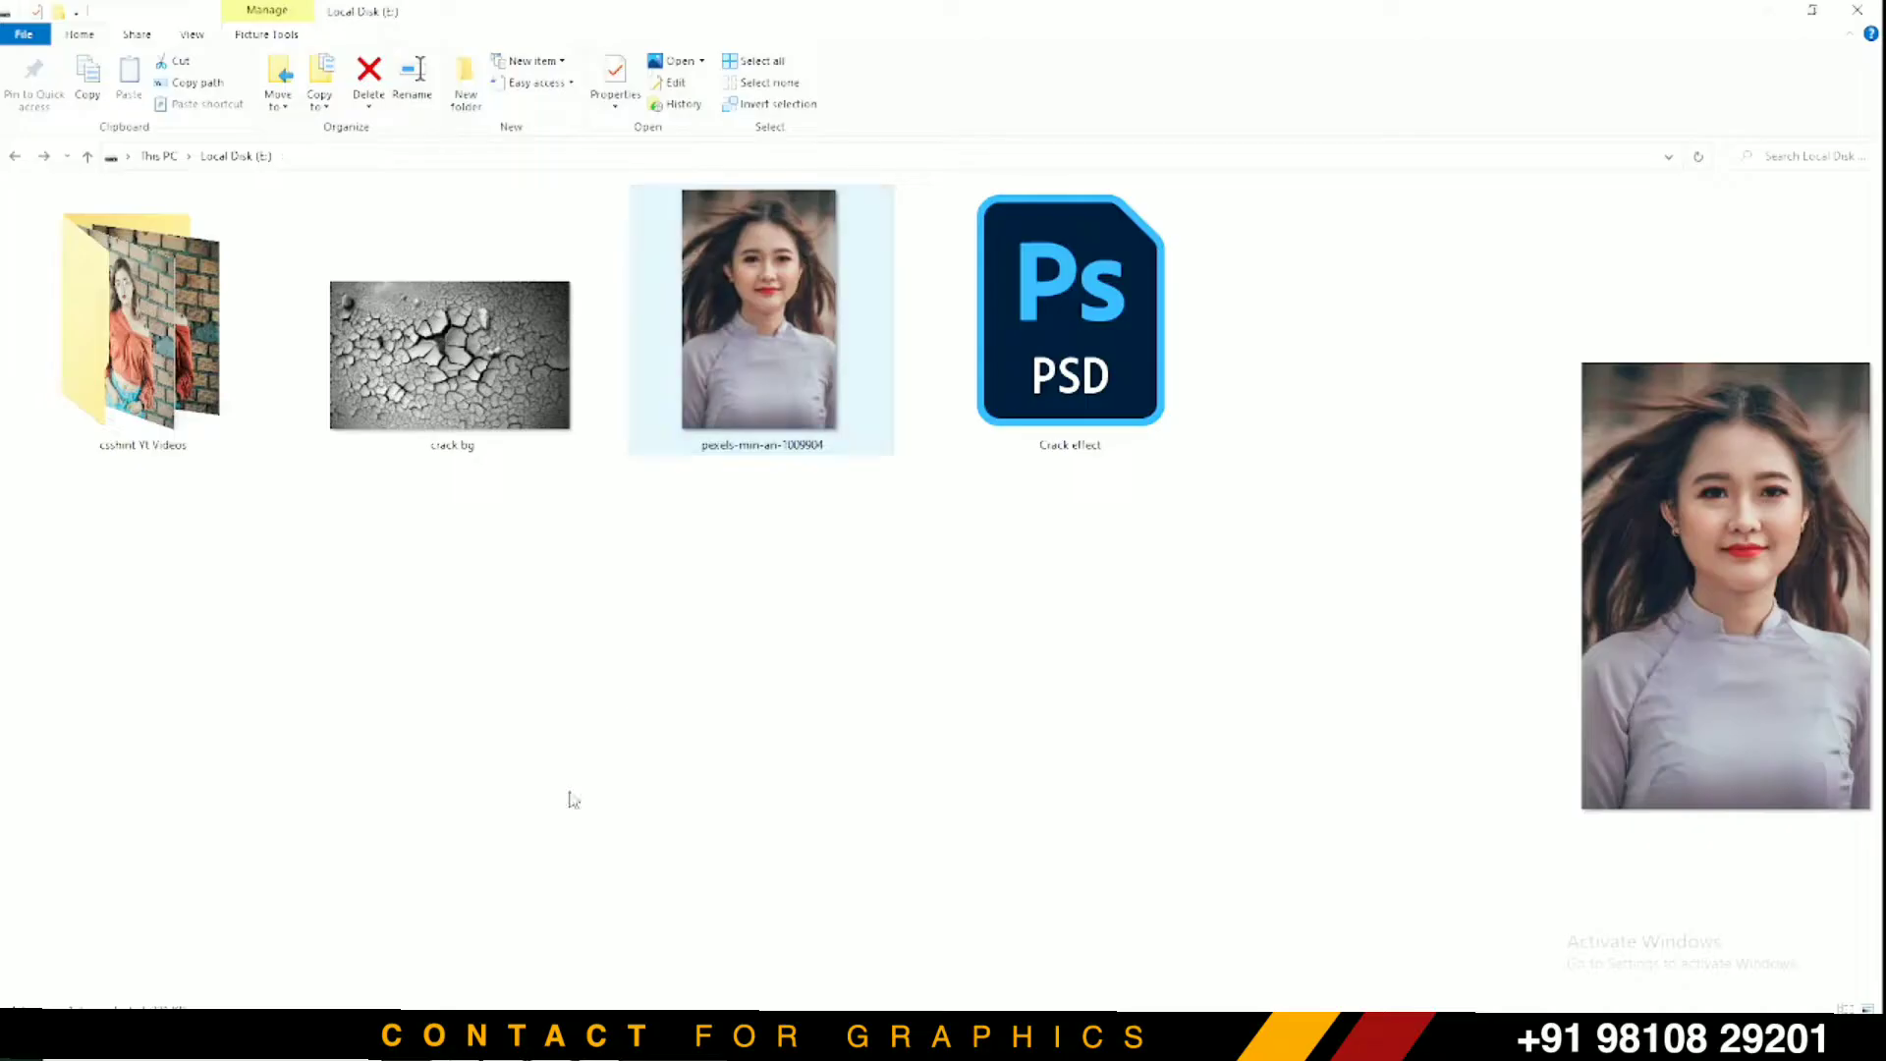
drag(495, 394, 935, 391)
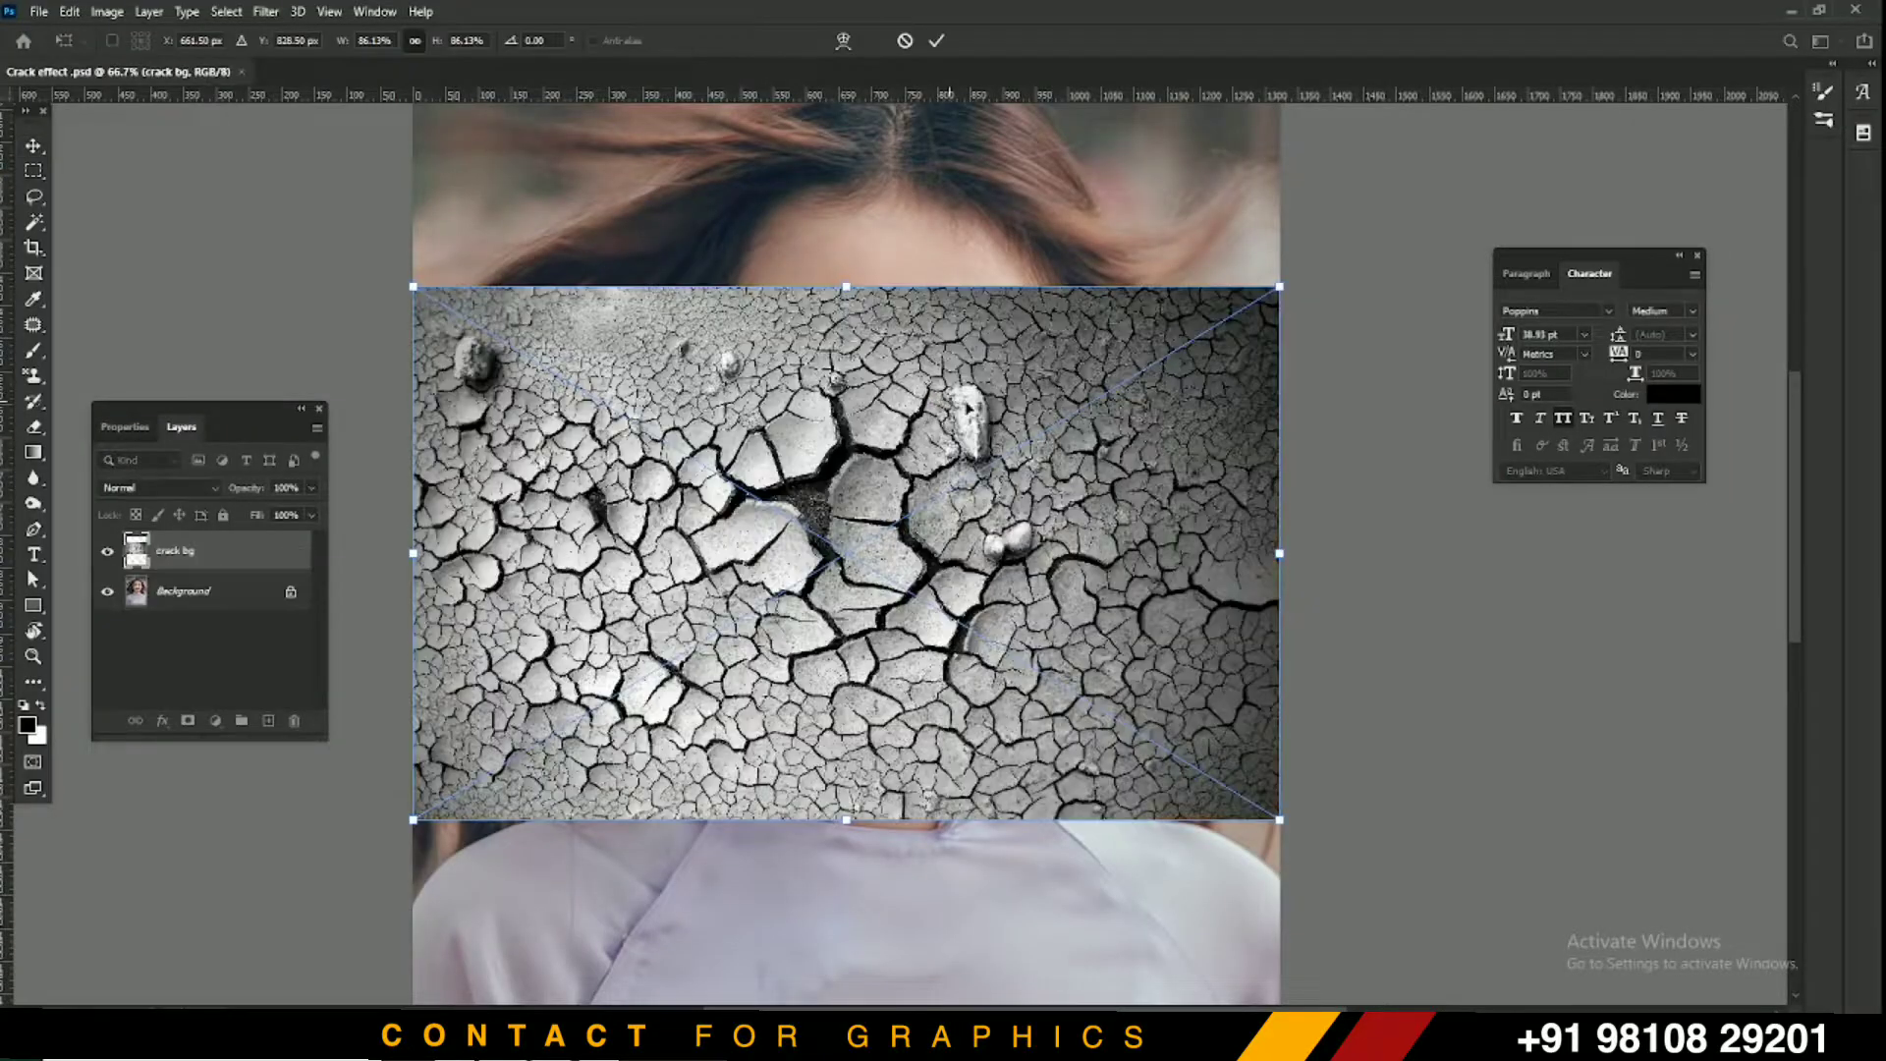
Rotate the crack texture -90°, centre it and scale it to about 103% over her face and body
drag(1296, 266, 617, 205)
mouse_move(889, 208)
mouse_down()
mouse_move(934, 628)
mouse_move(919, 363)
mouse_move(889, 245)
mouse_up()
drag(895, 316, 894, 316)
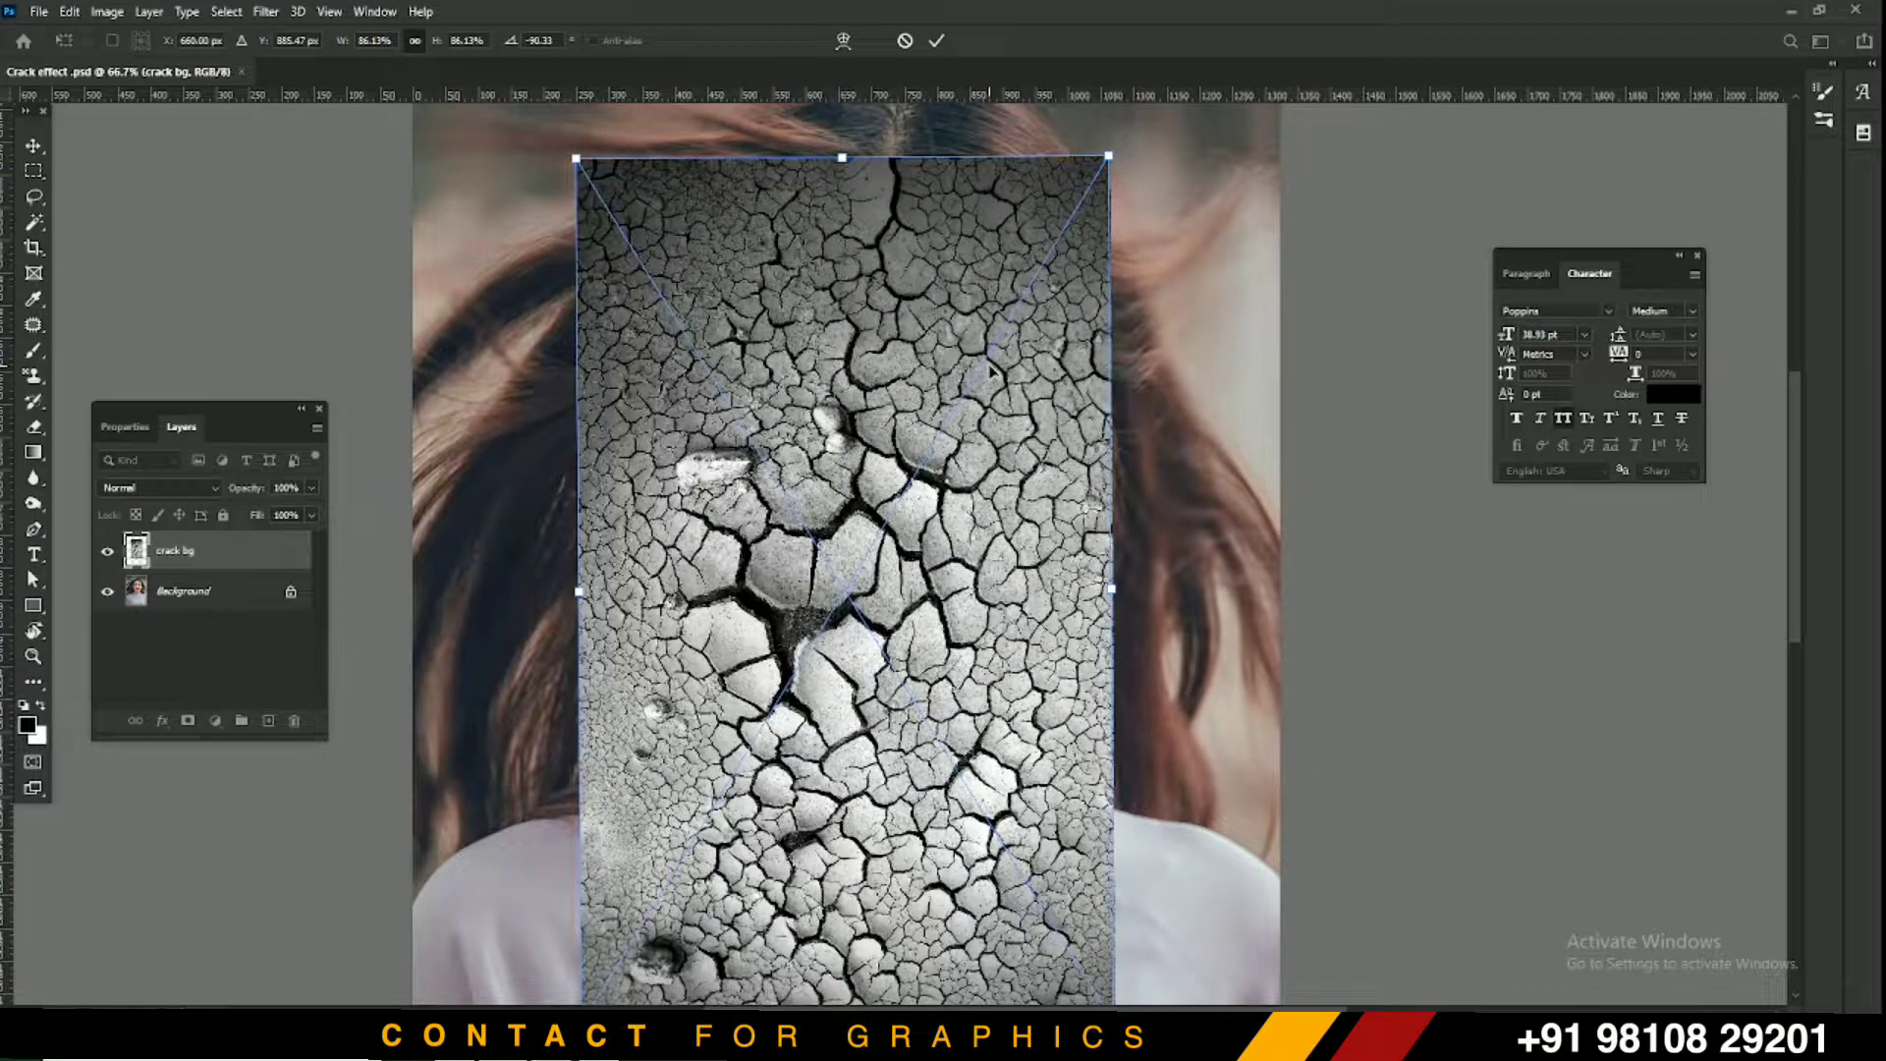
key(ctrl+minus)
key(ctrl+minus)
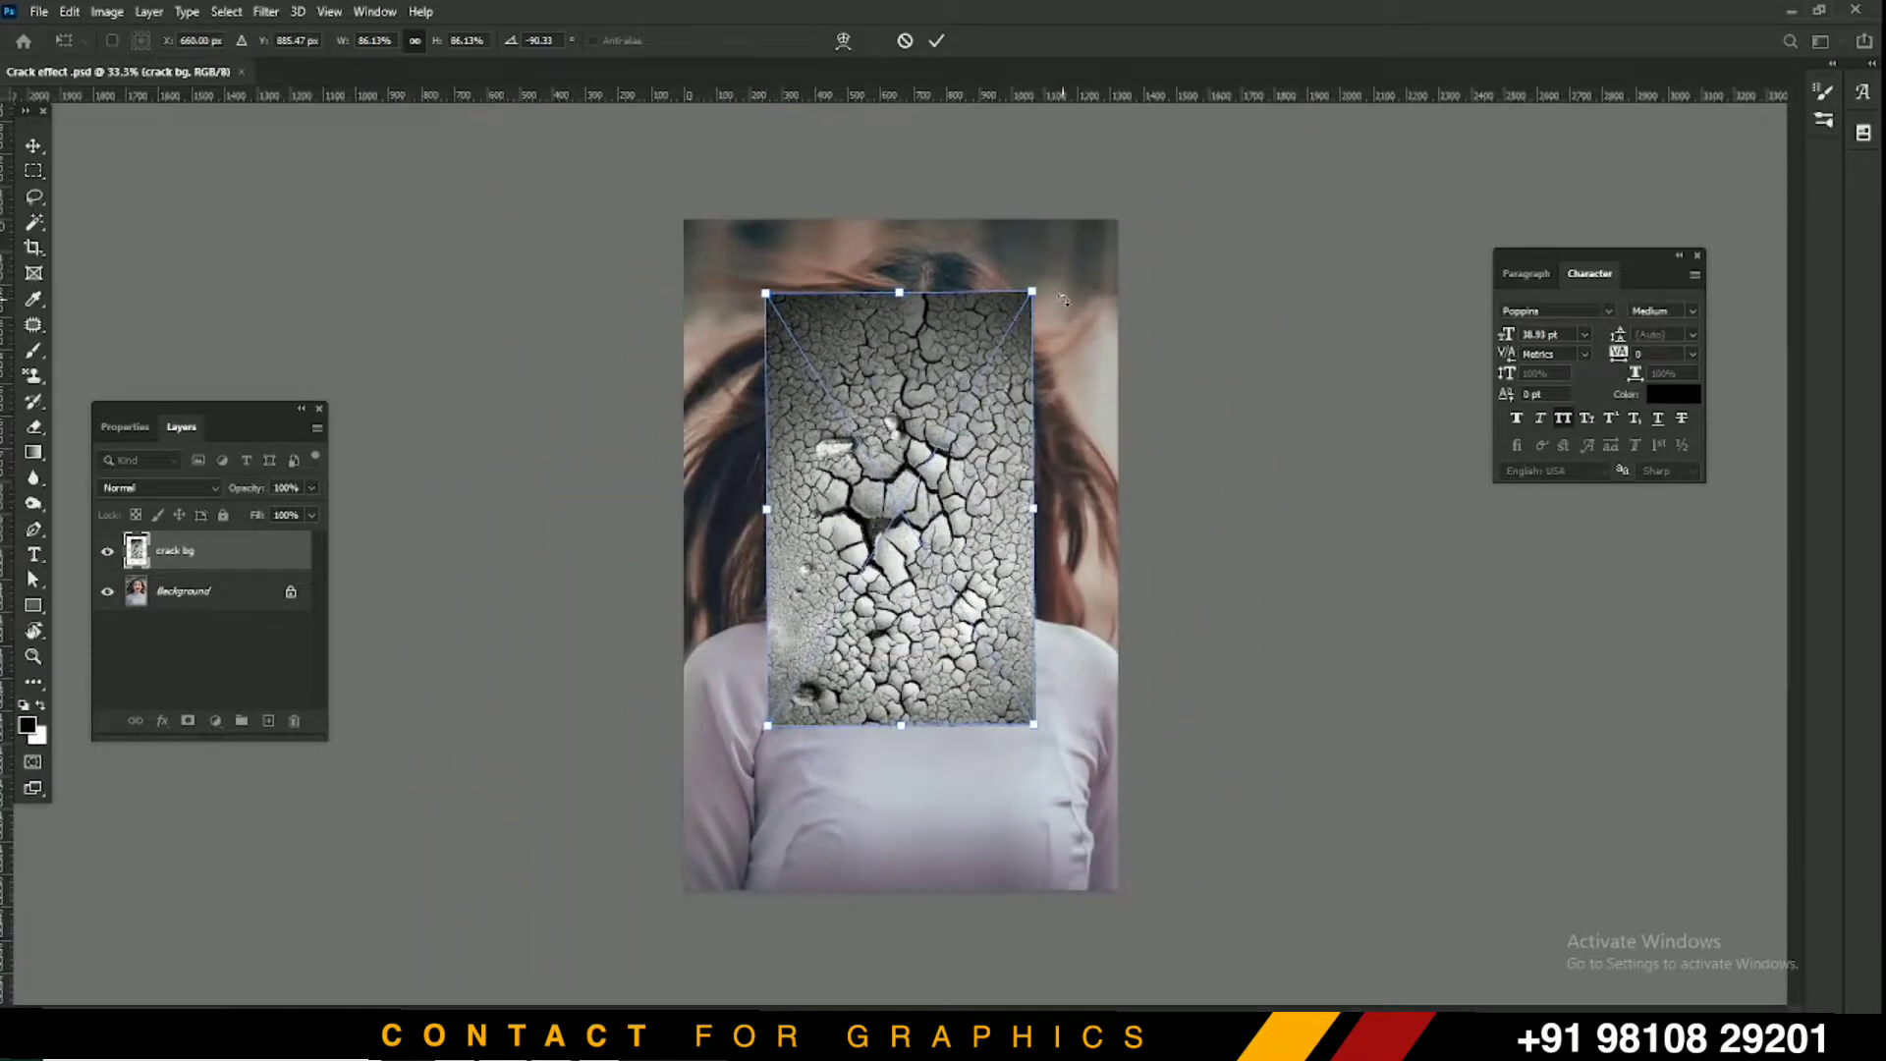
drag(1034, 293, 1087, 208)
drag(977, 286, 986, 406)
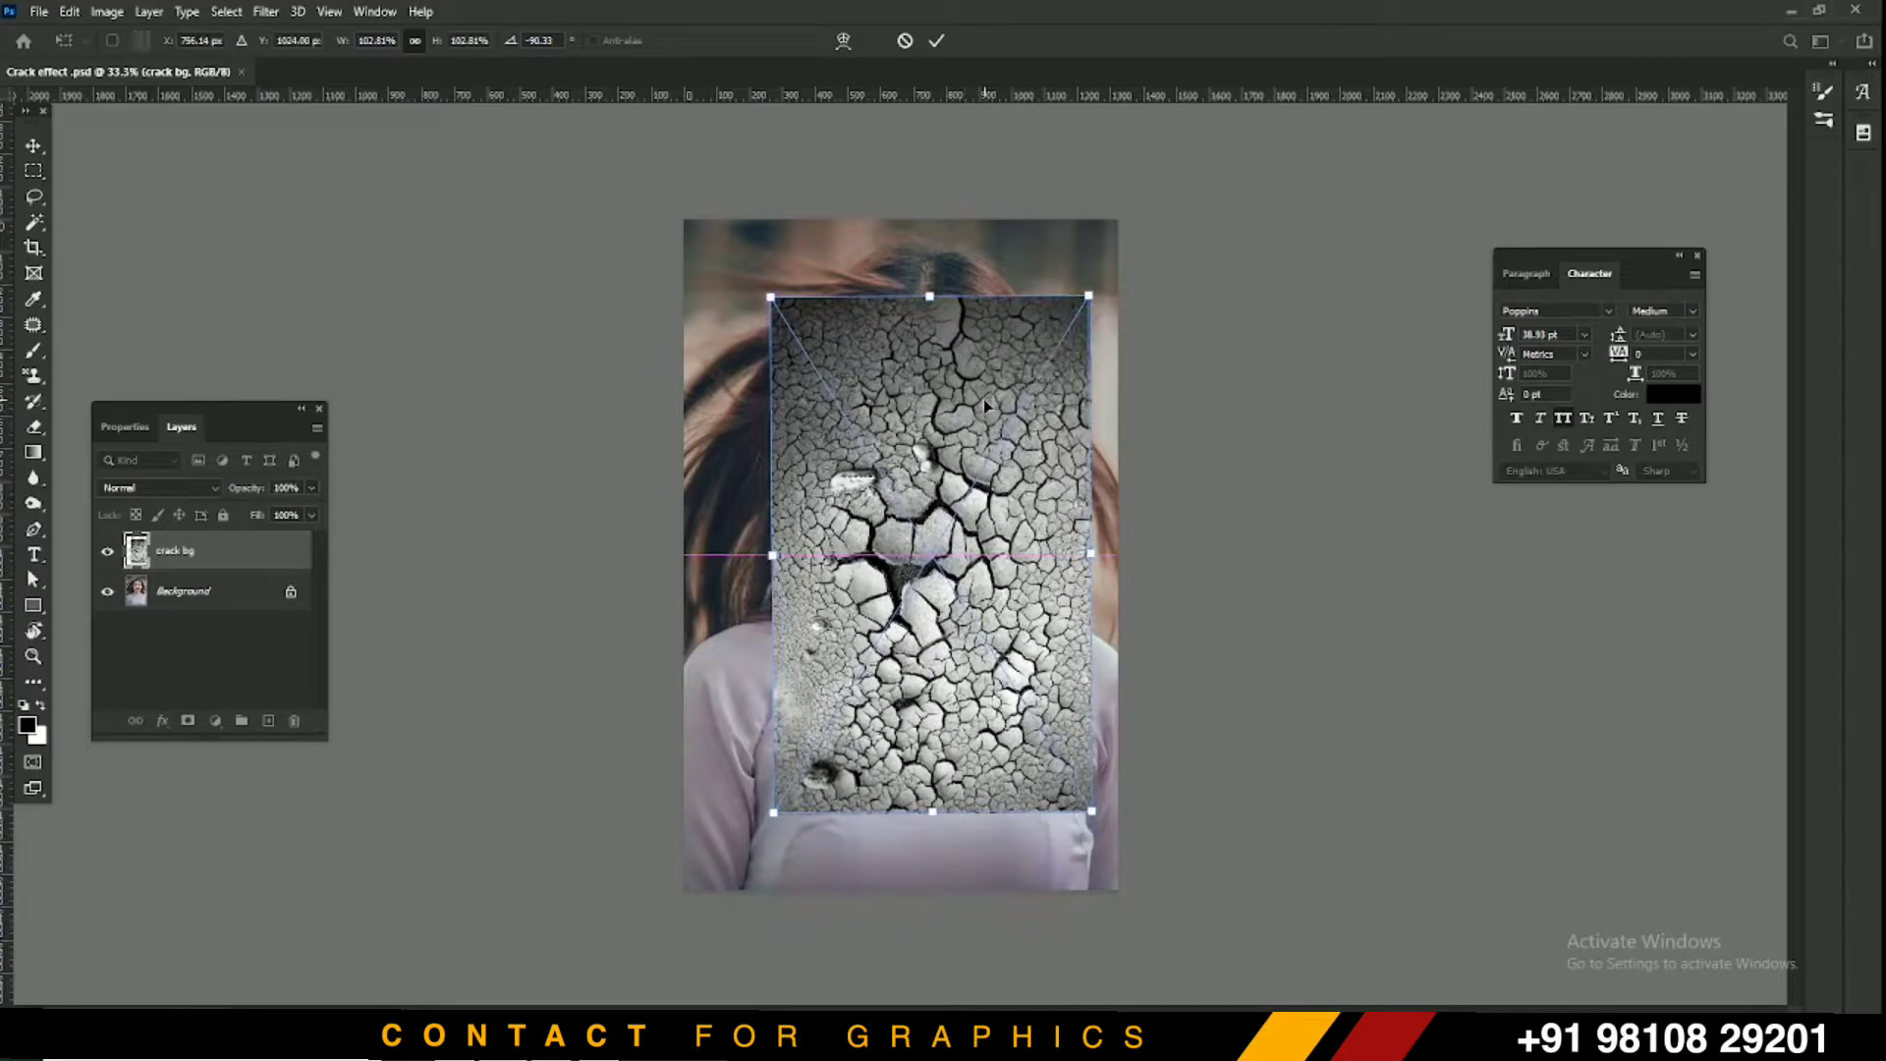
key(Return)
key(ctrl+plus)
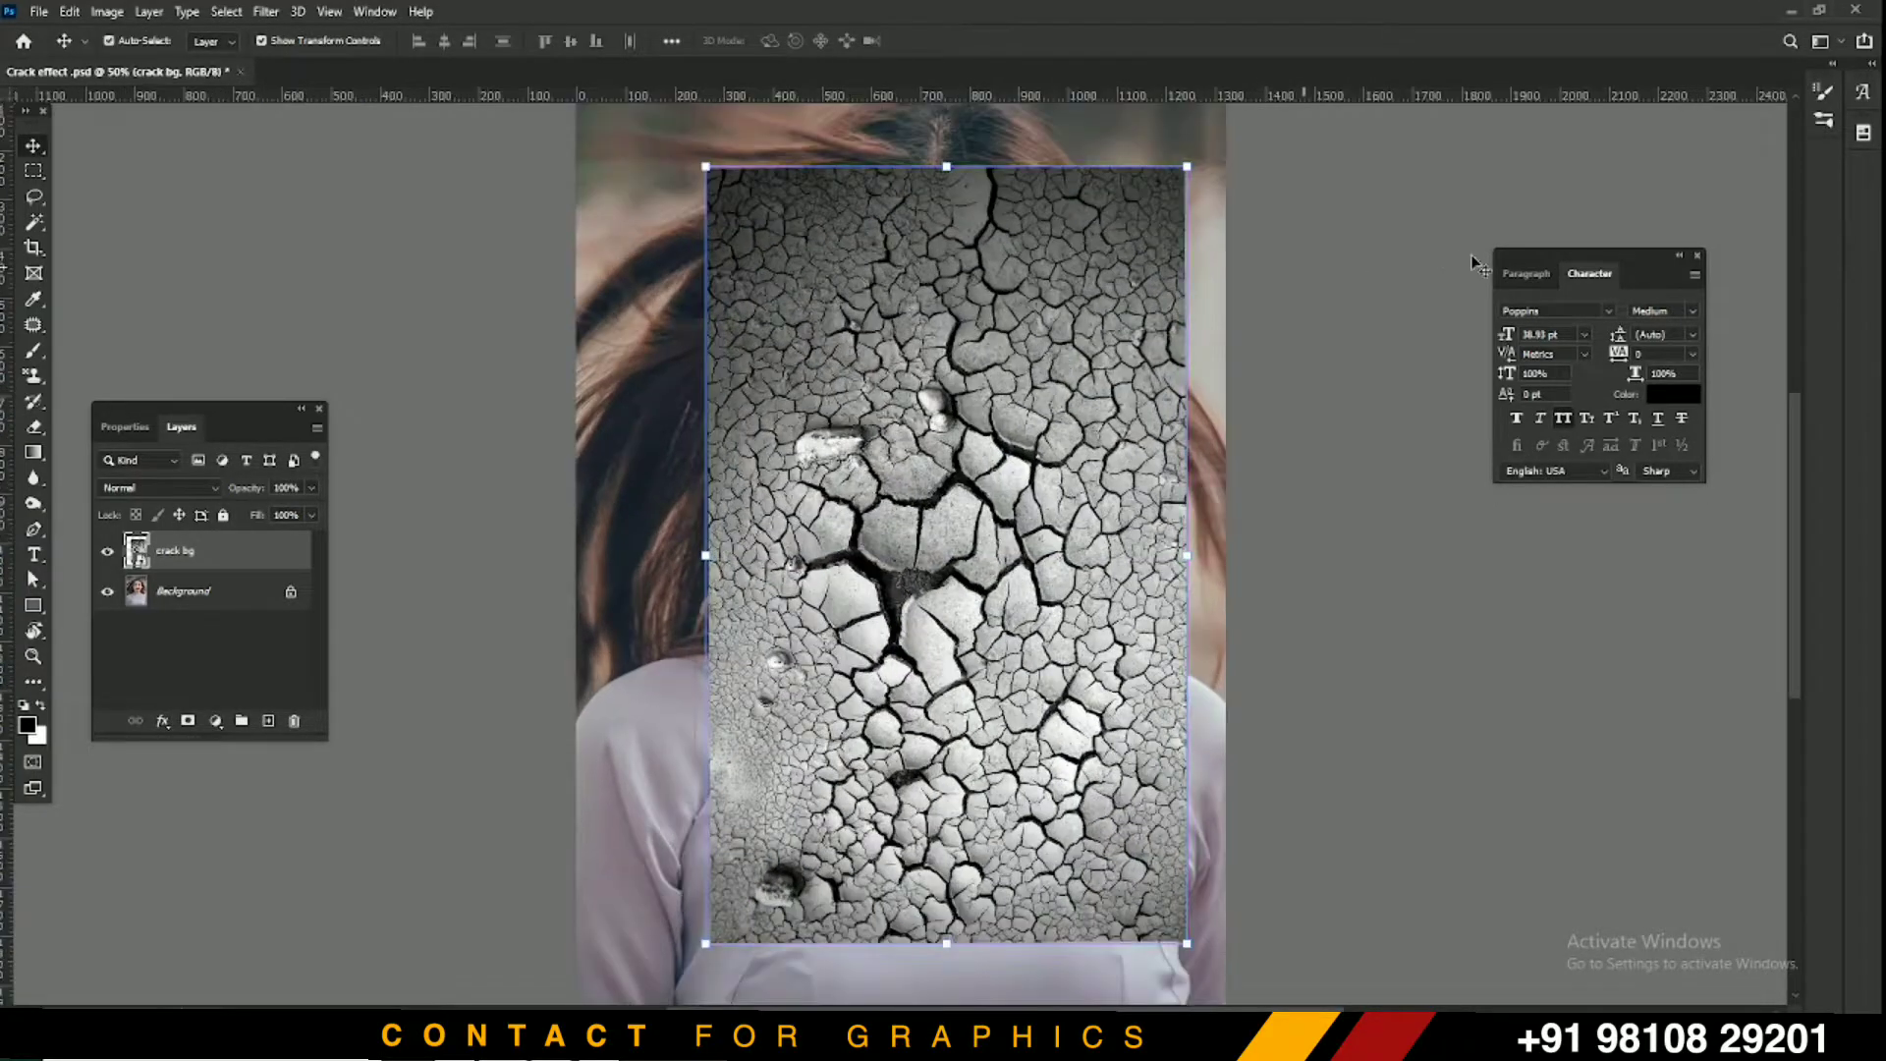
Dock the Layers panel near the canvas as the group's first tab and preview blend modes on the crack layer
click(1513, 276)
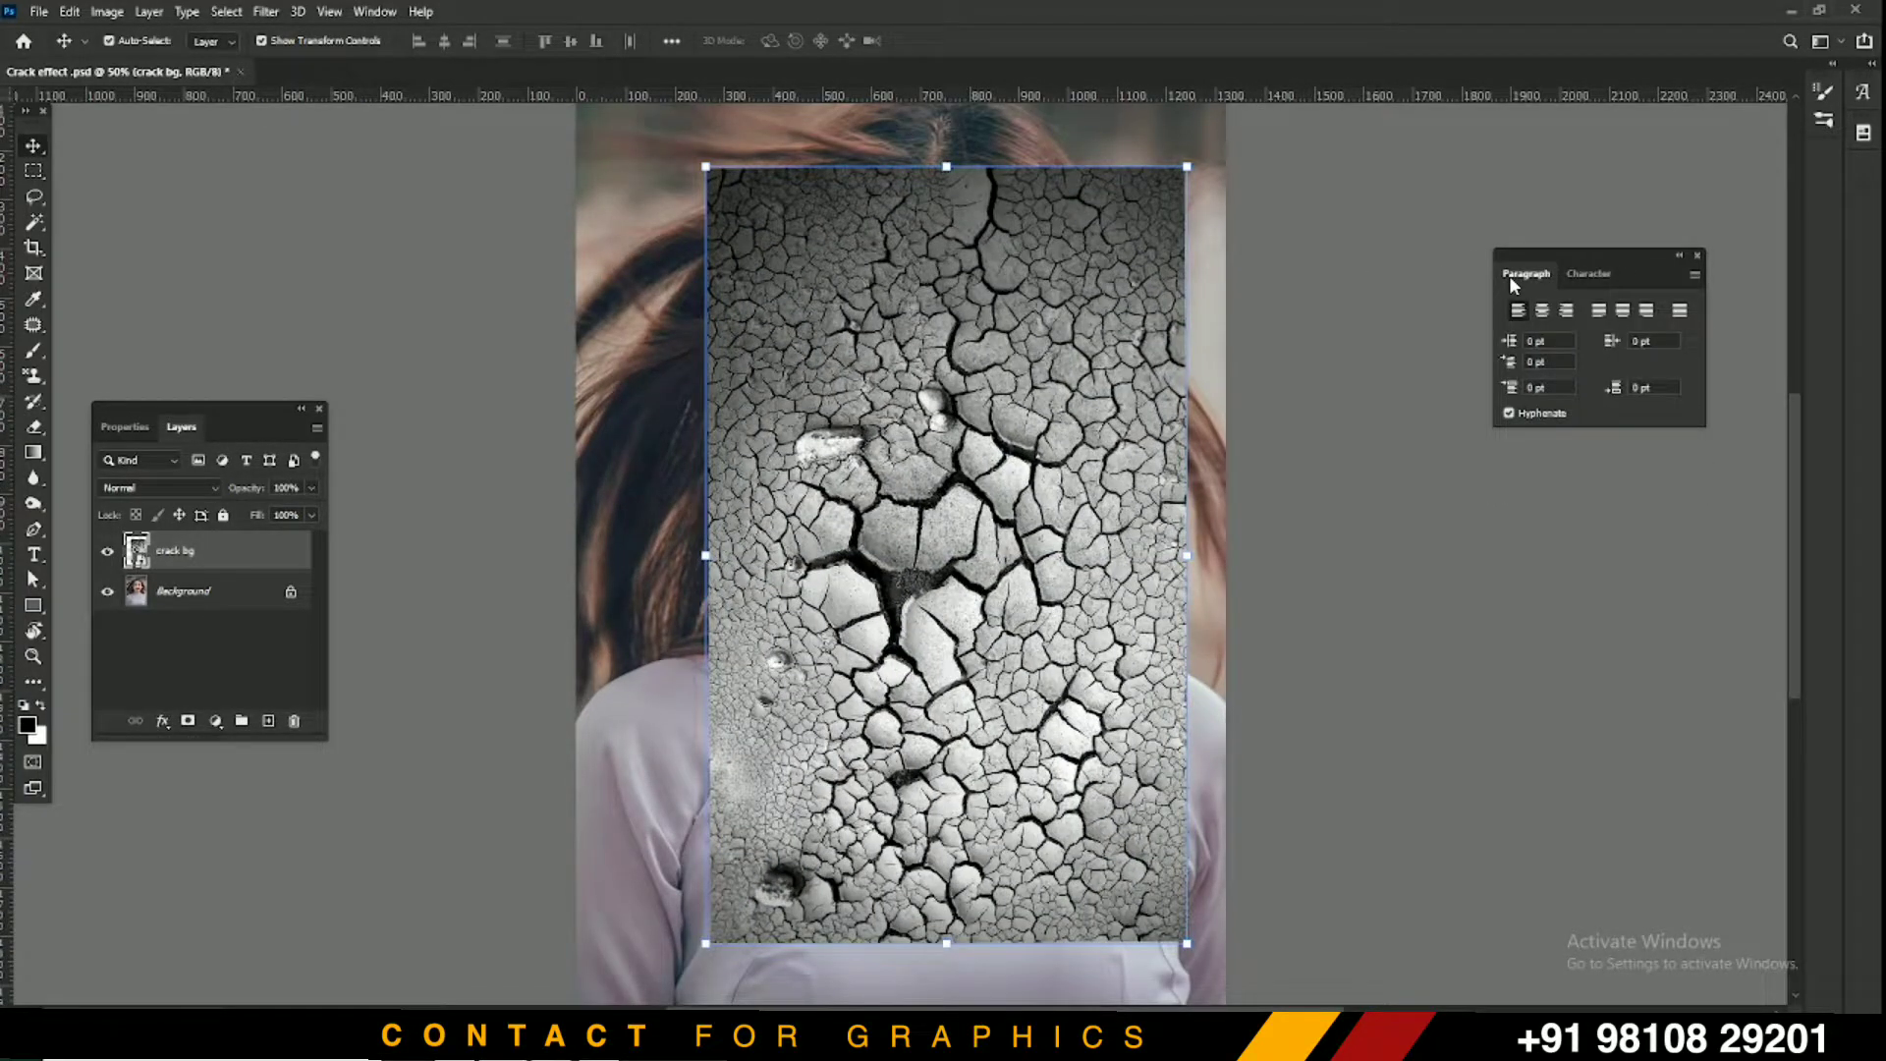
click(1574, 278)
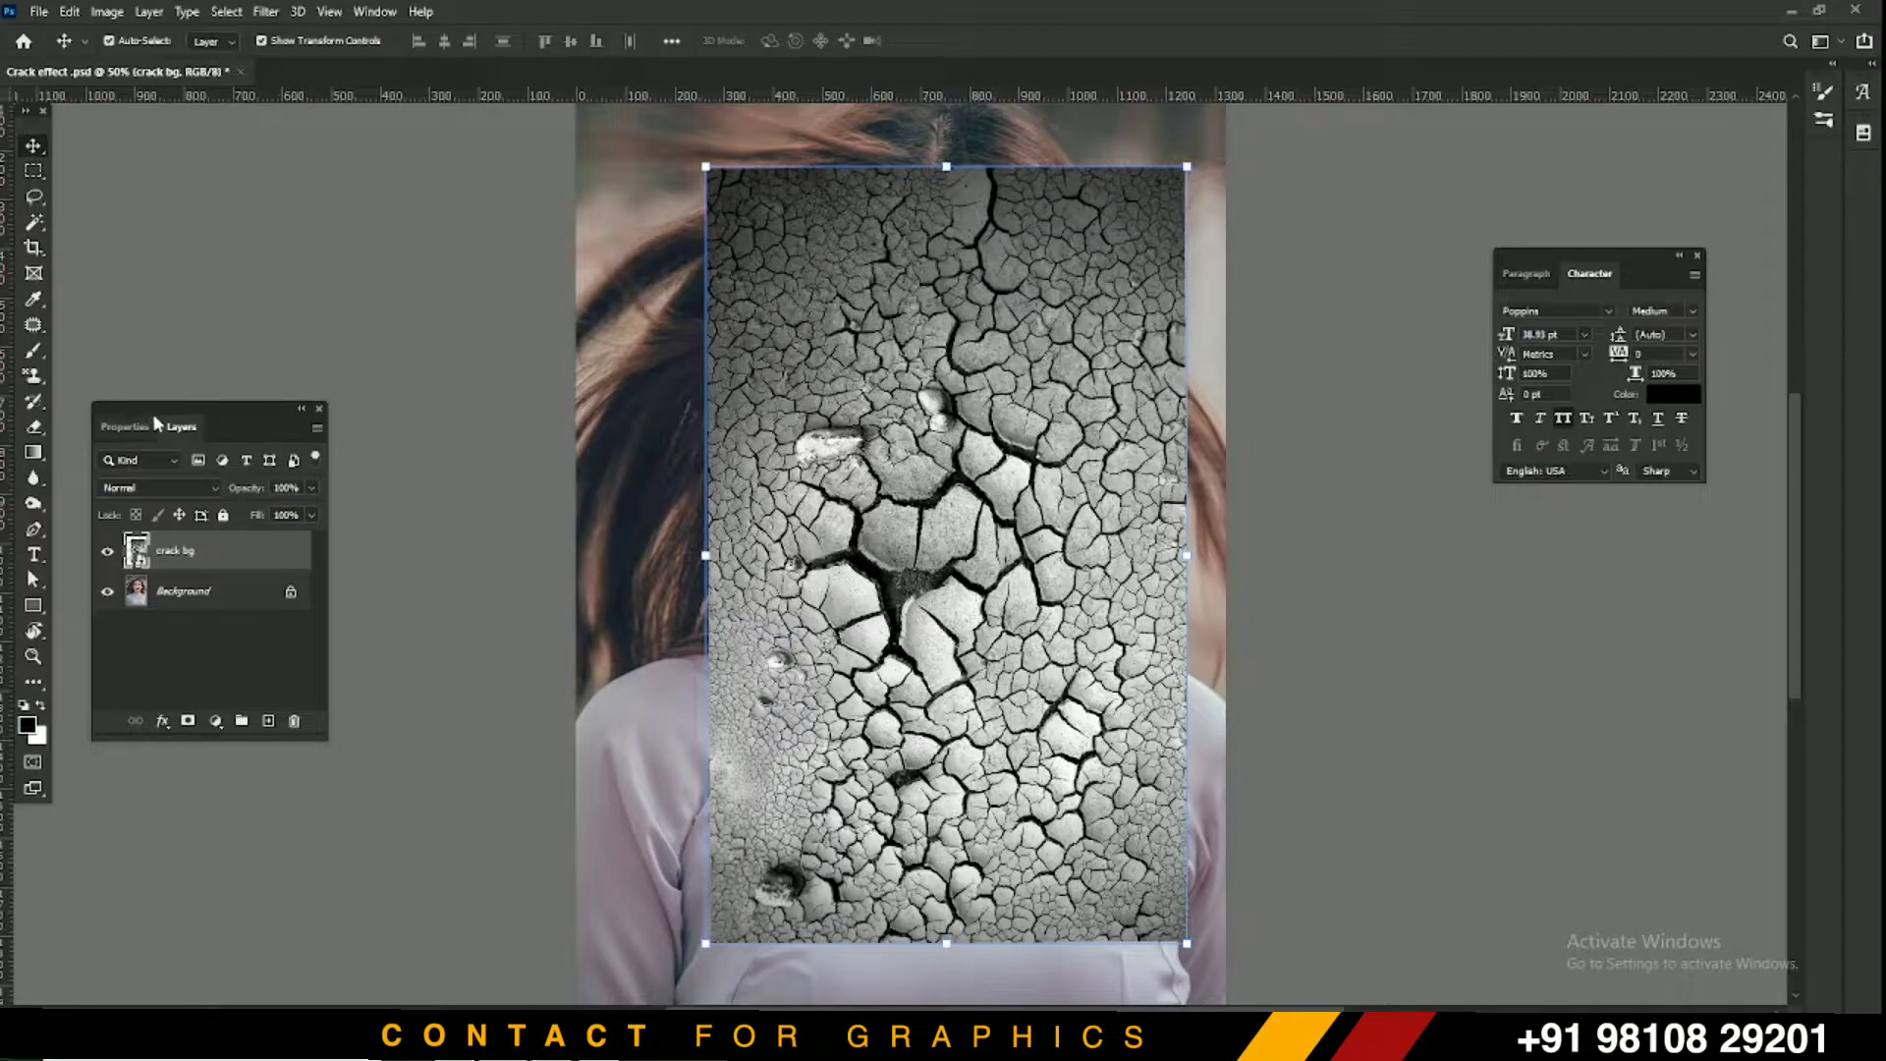
drag(152, 416, 326, 342)
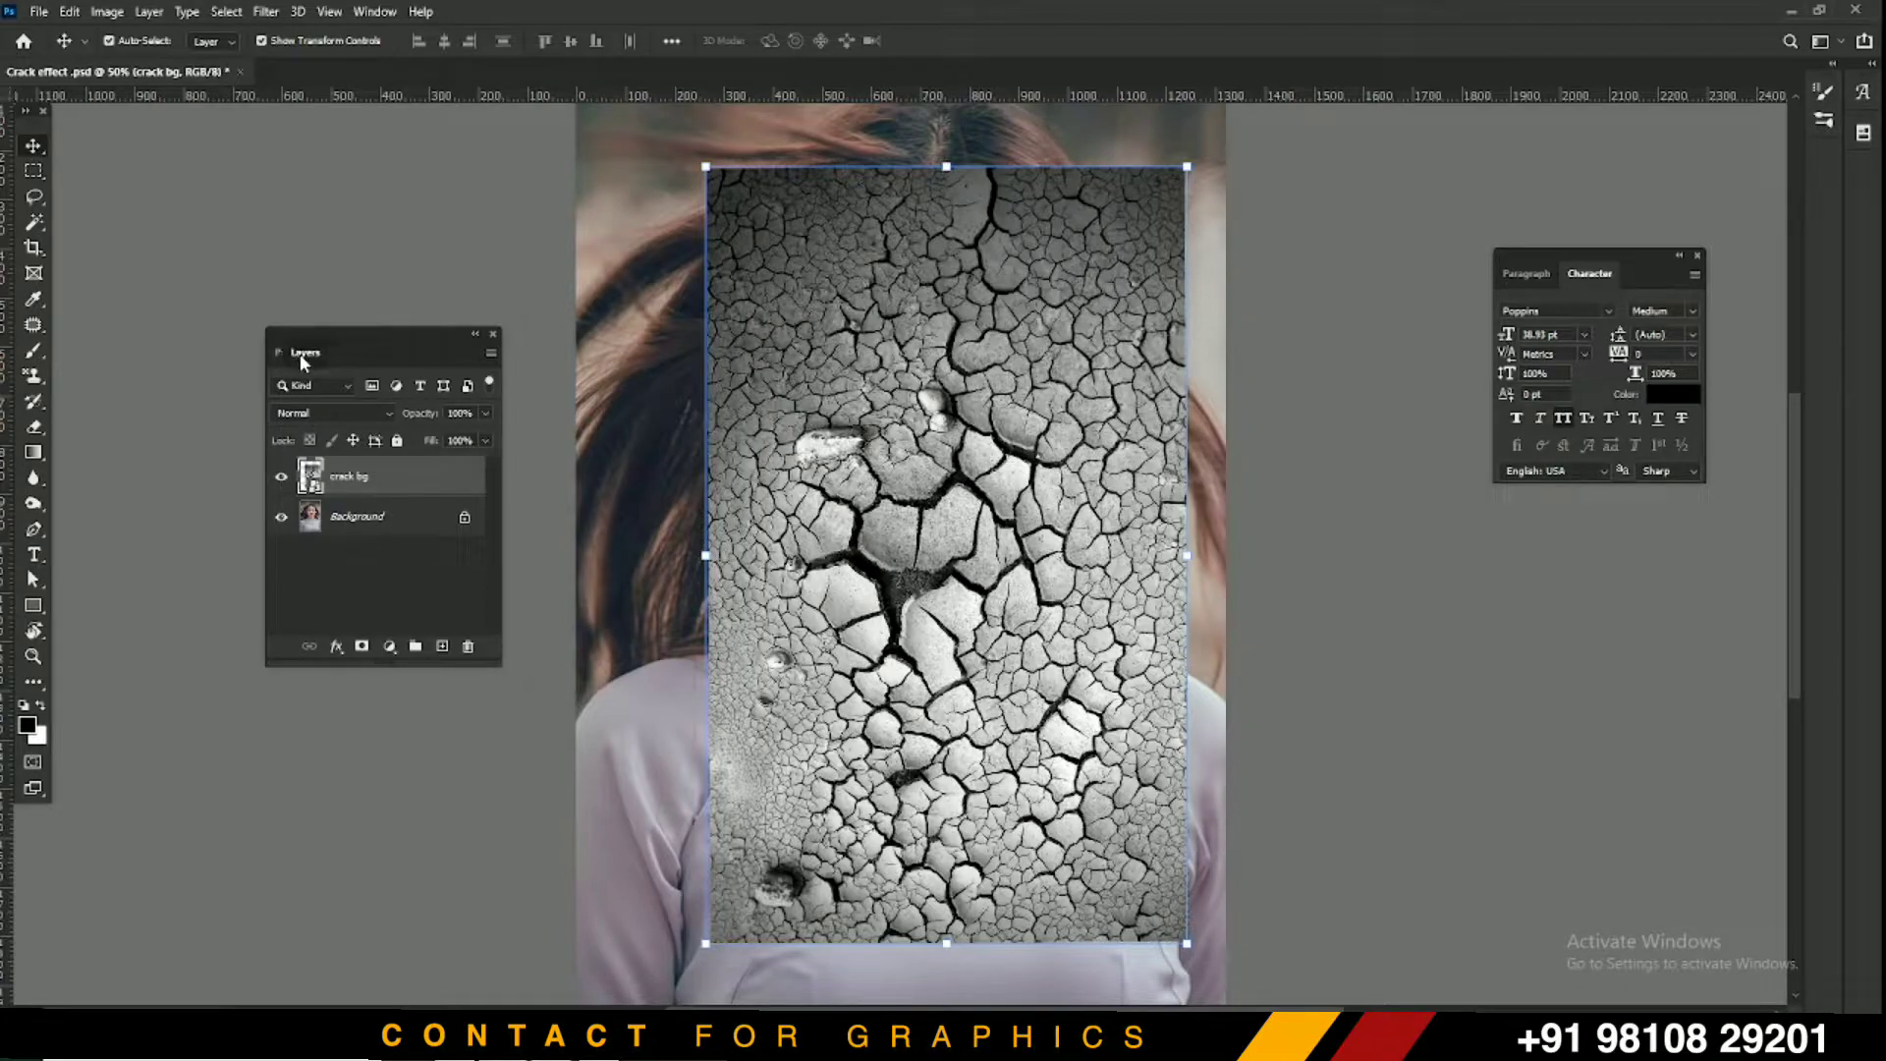
drag(334, 361, 280, 366)
click(317, 412)
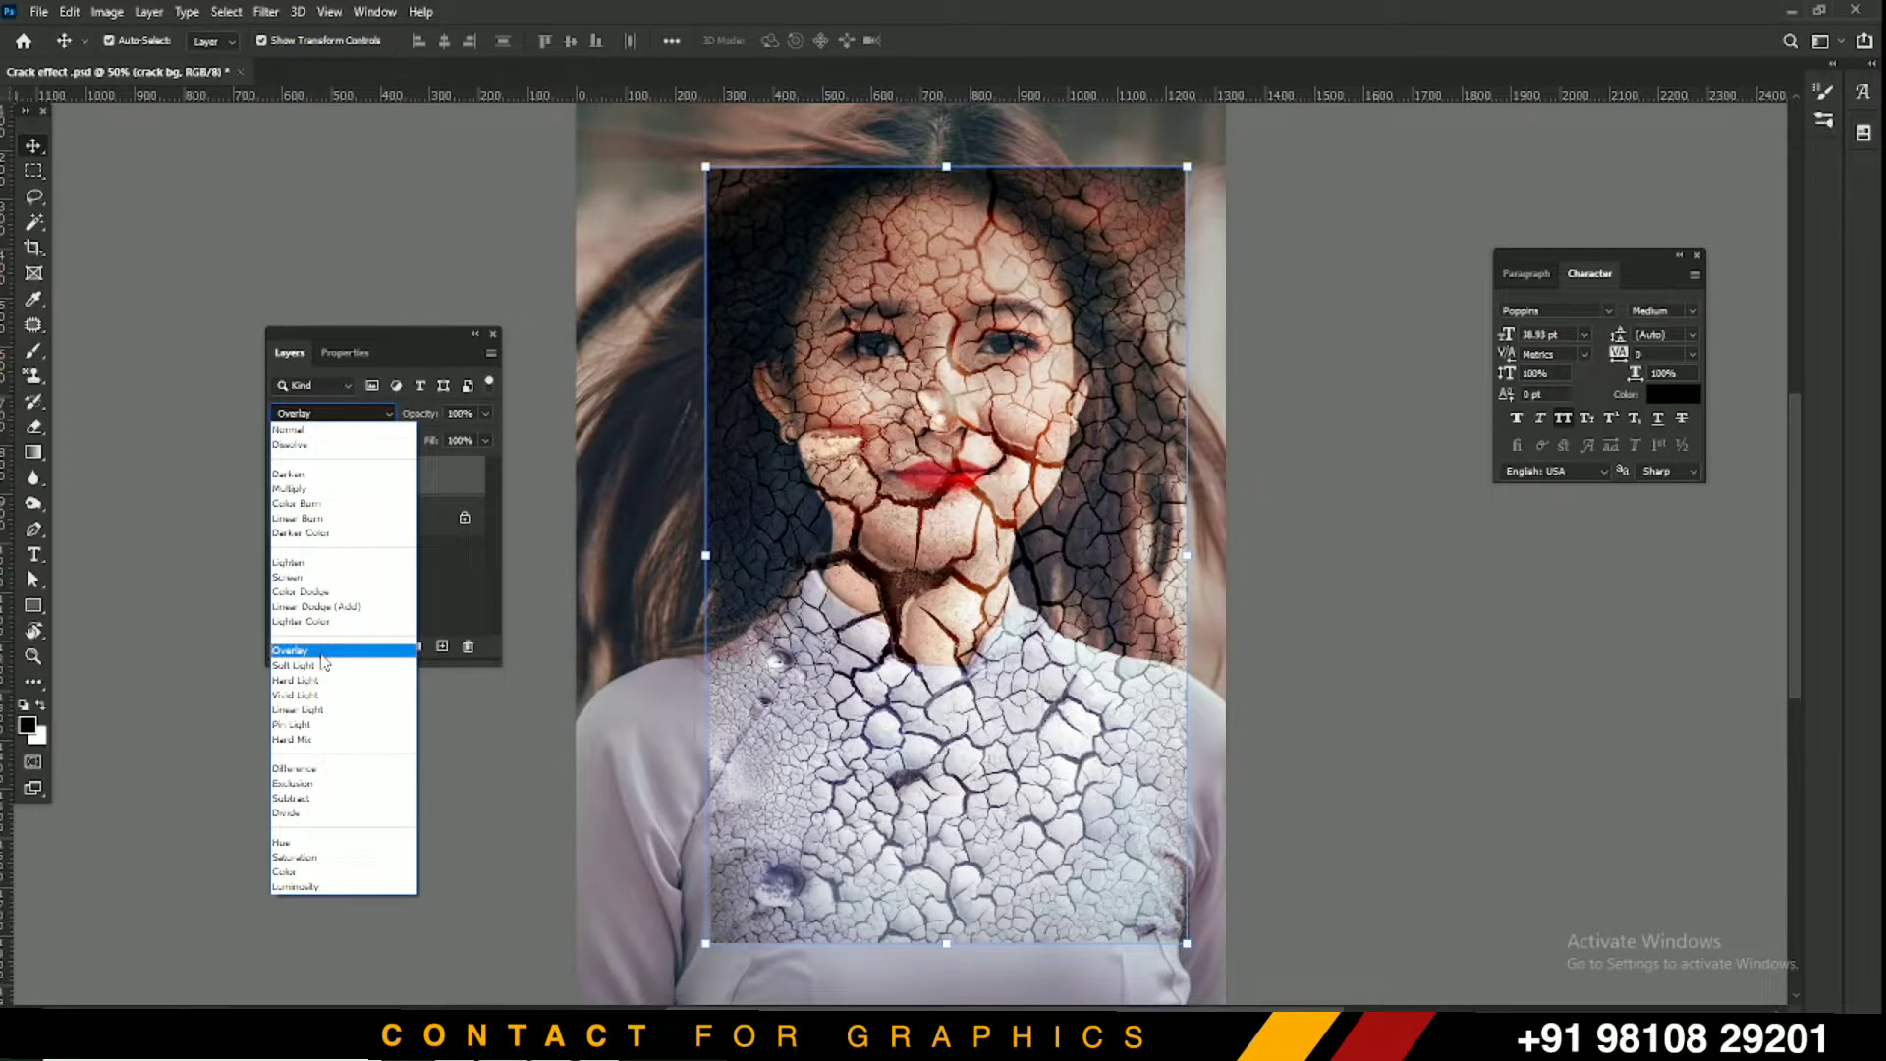
Apply Overlay to the crack bg layer and nudge it up two steps with Shift+Up
click(323, 654)
click(1471, 317)
click(1083, 254)
key(shift+Up)
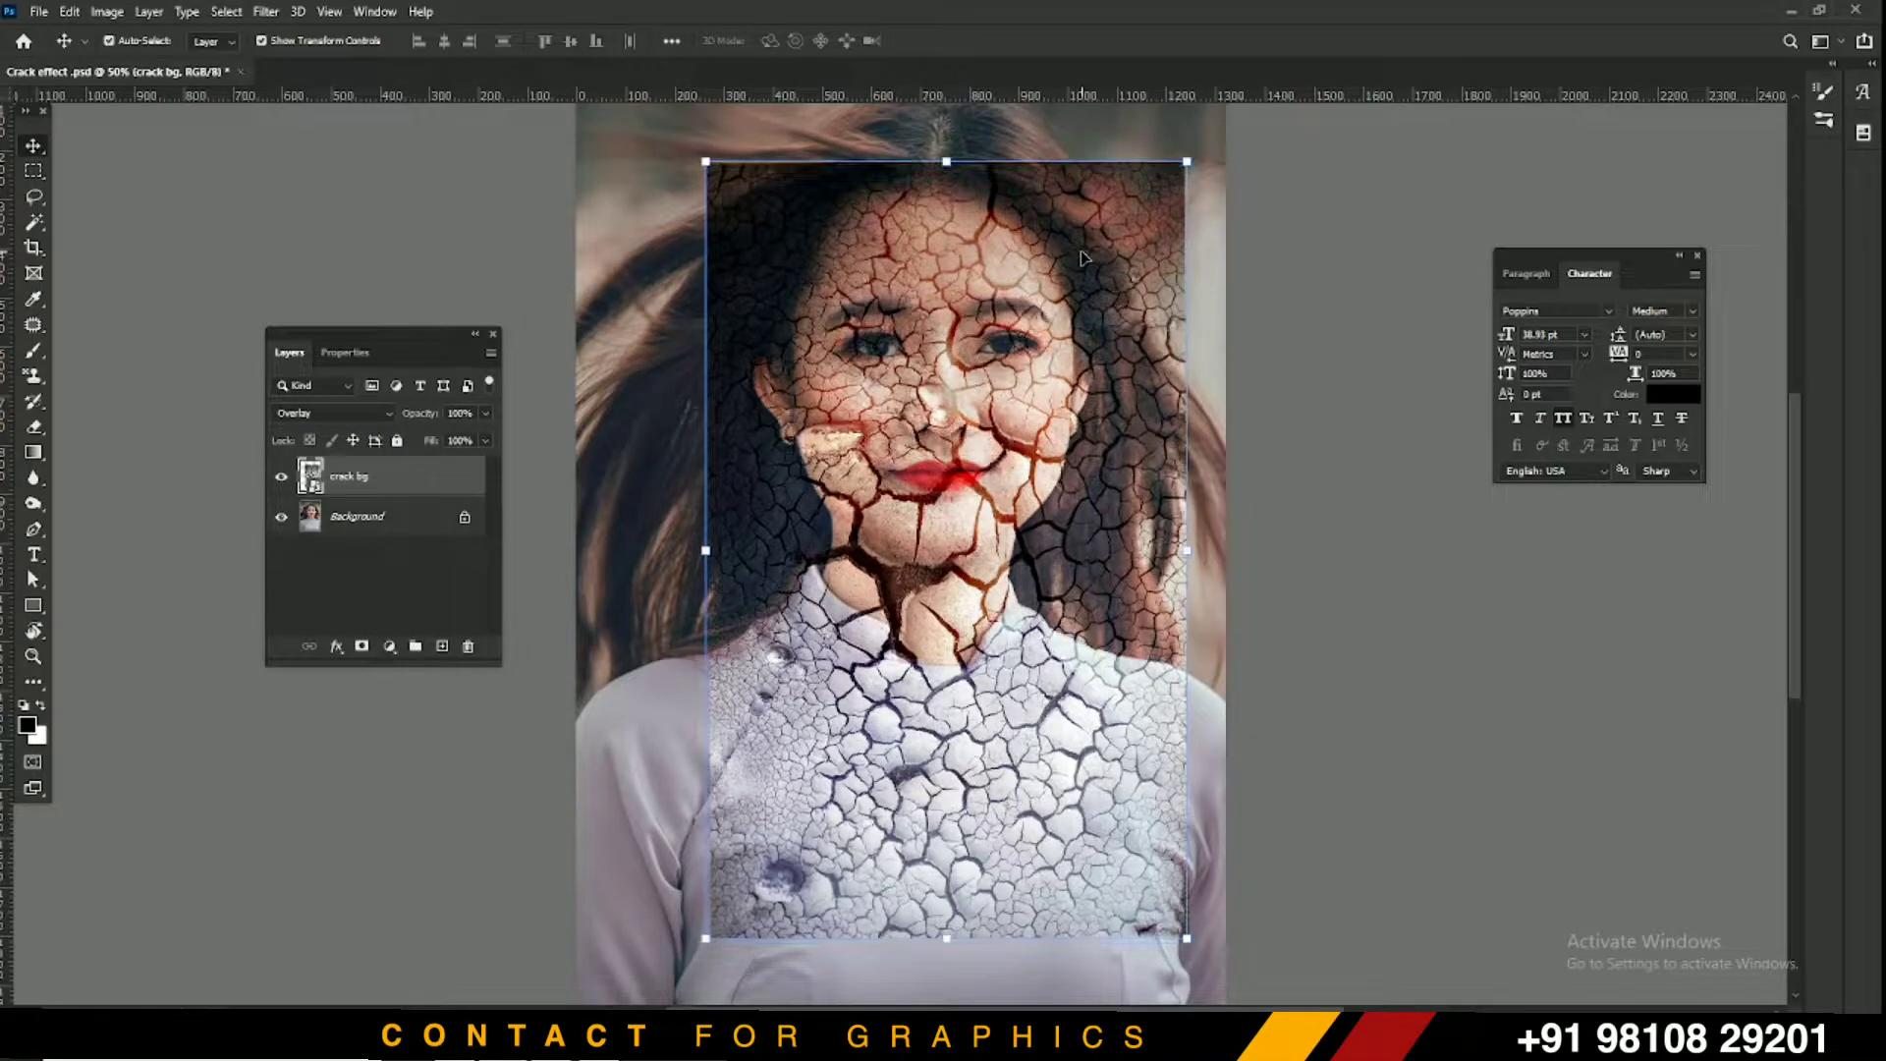
key(shift+Up)
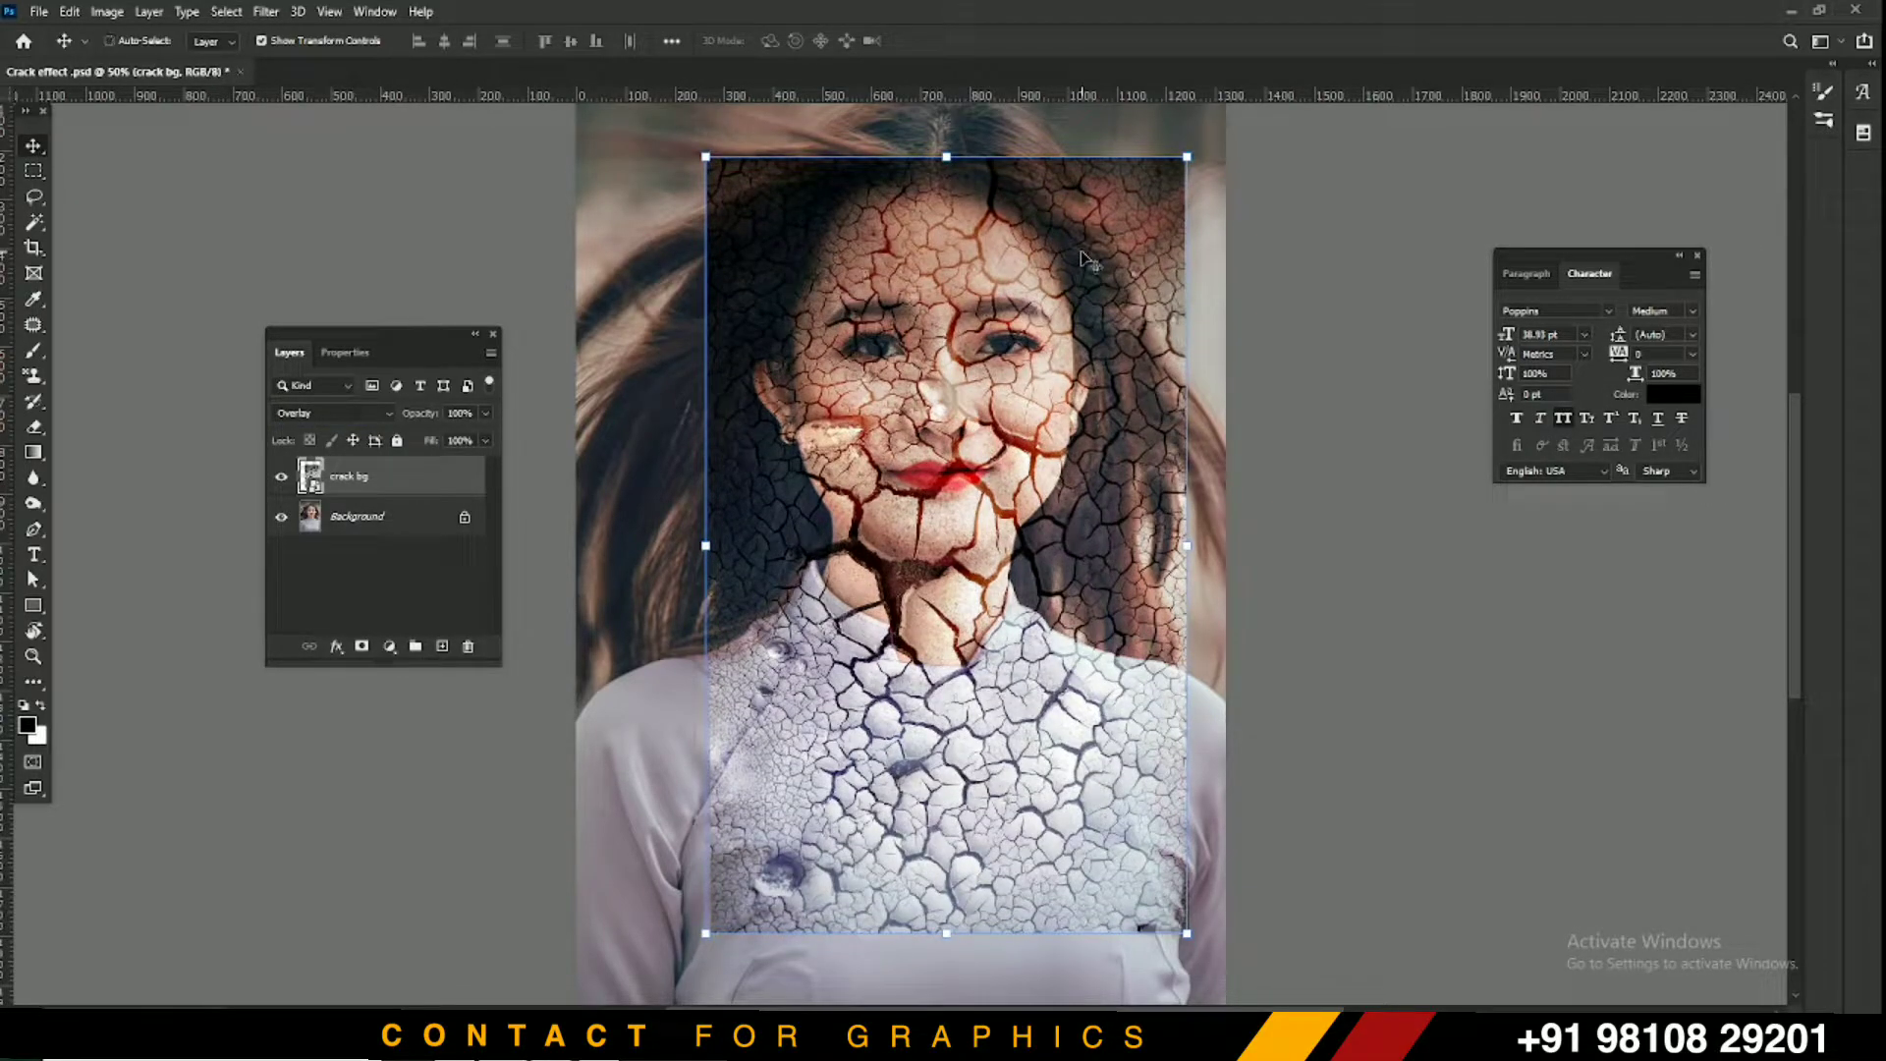
key(ctrl+plus)
drag(1049, 224, 1020, 265)
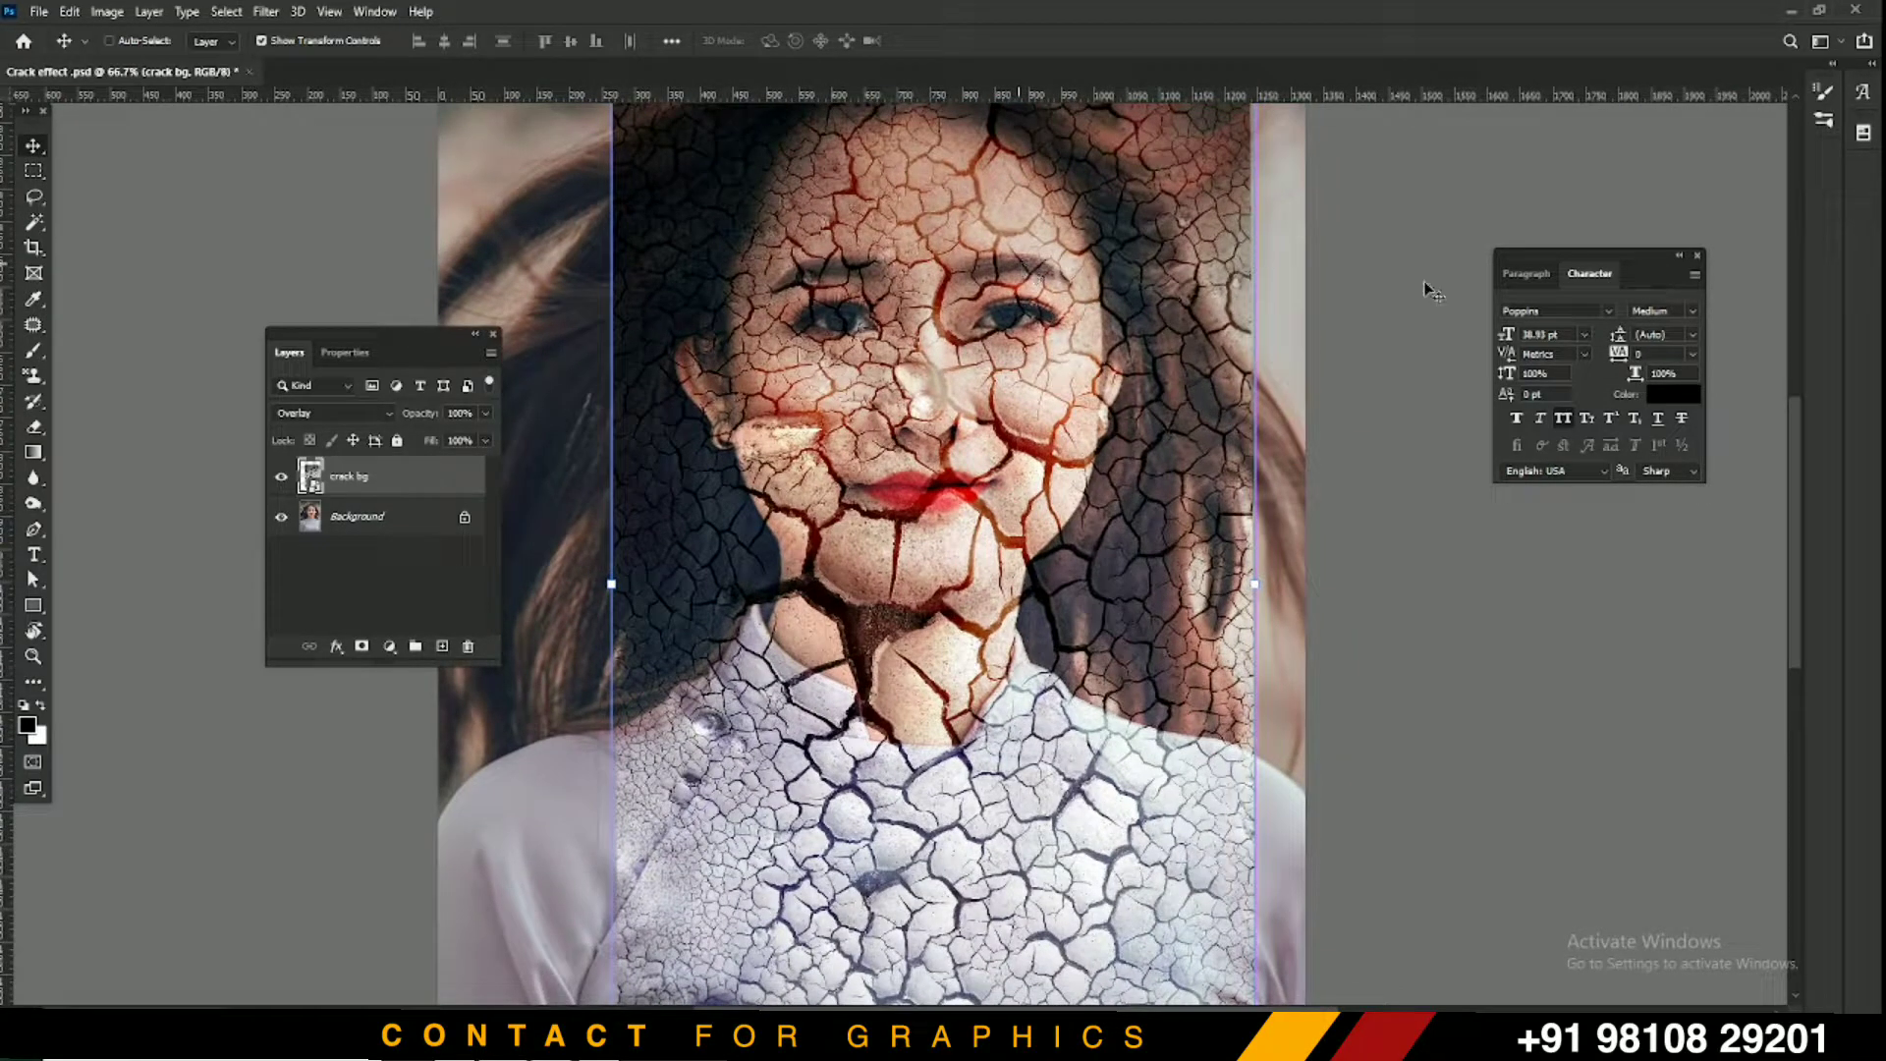
key(ctrl)
click(1539, 276)
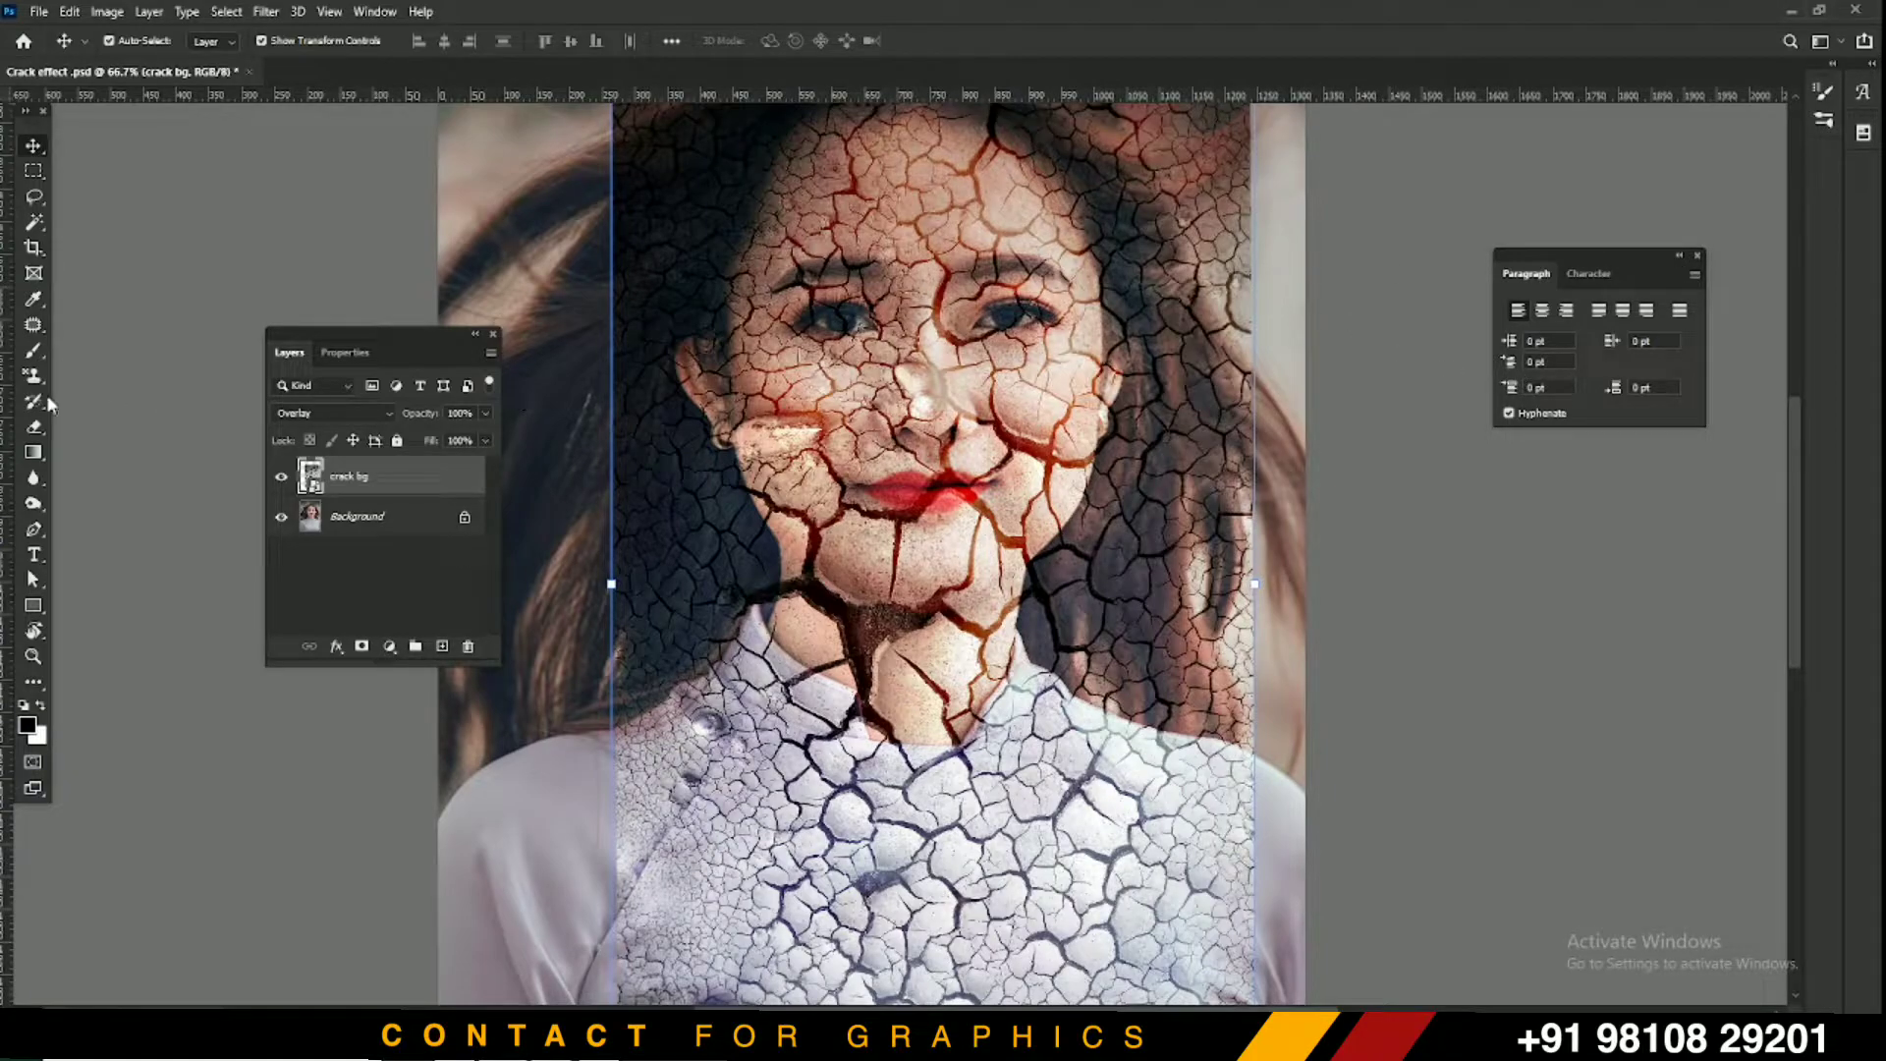
Add a layer mask to crack bg and set the Brush to 133 px at 0% hardness
click(362, 646)
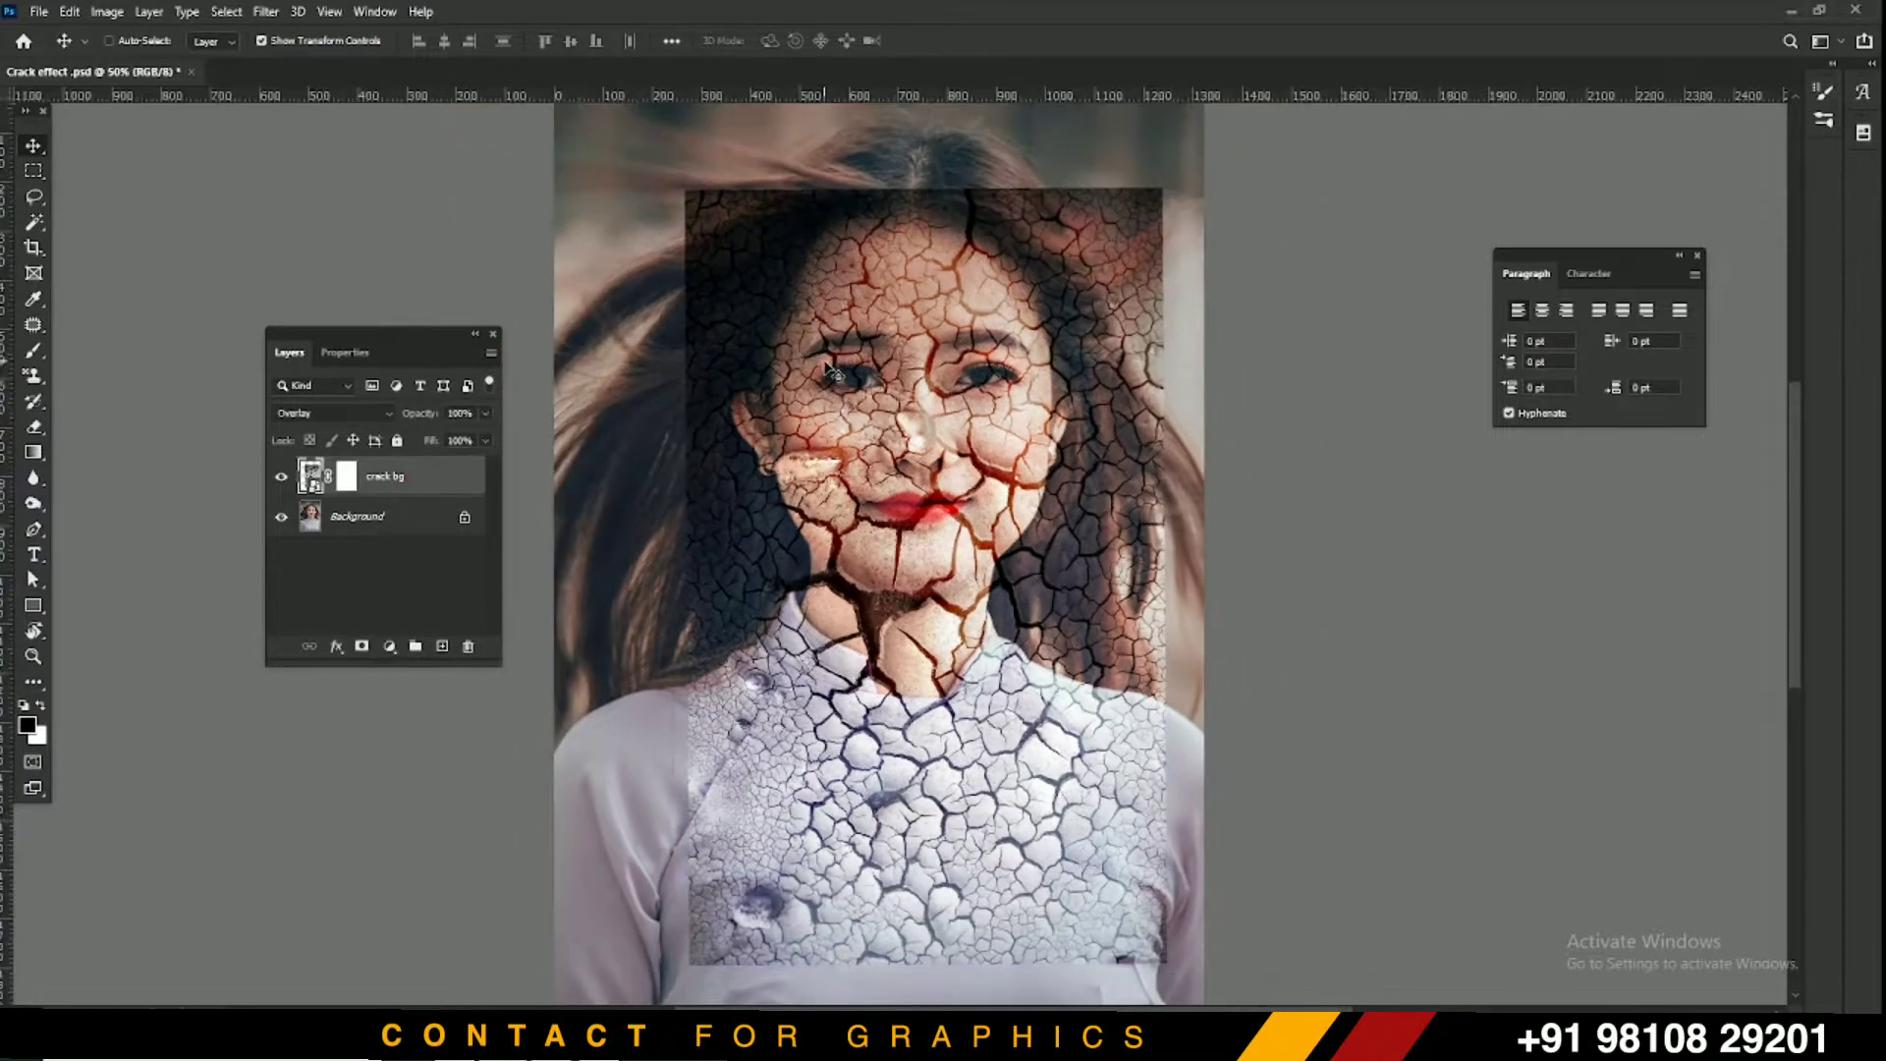
ctrl+click(834, 371)
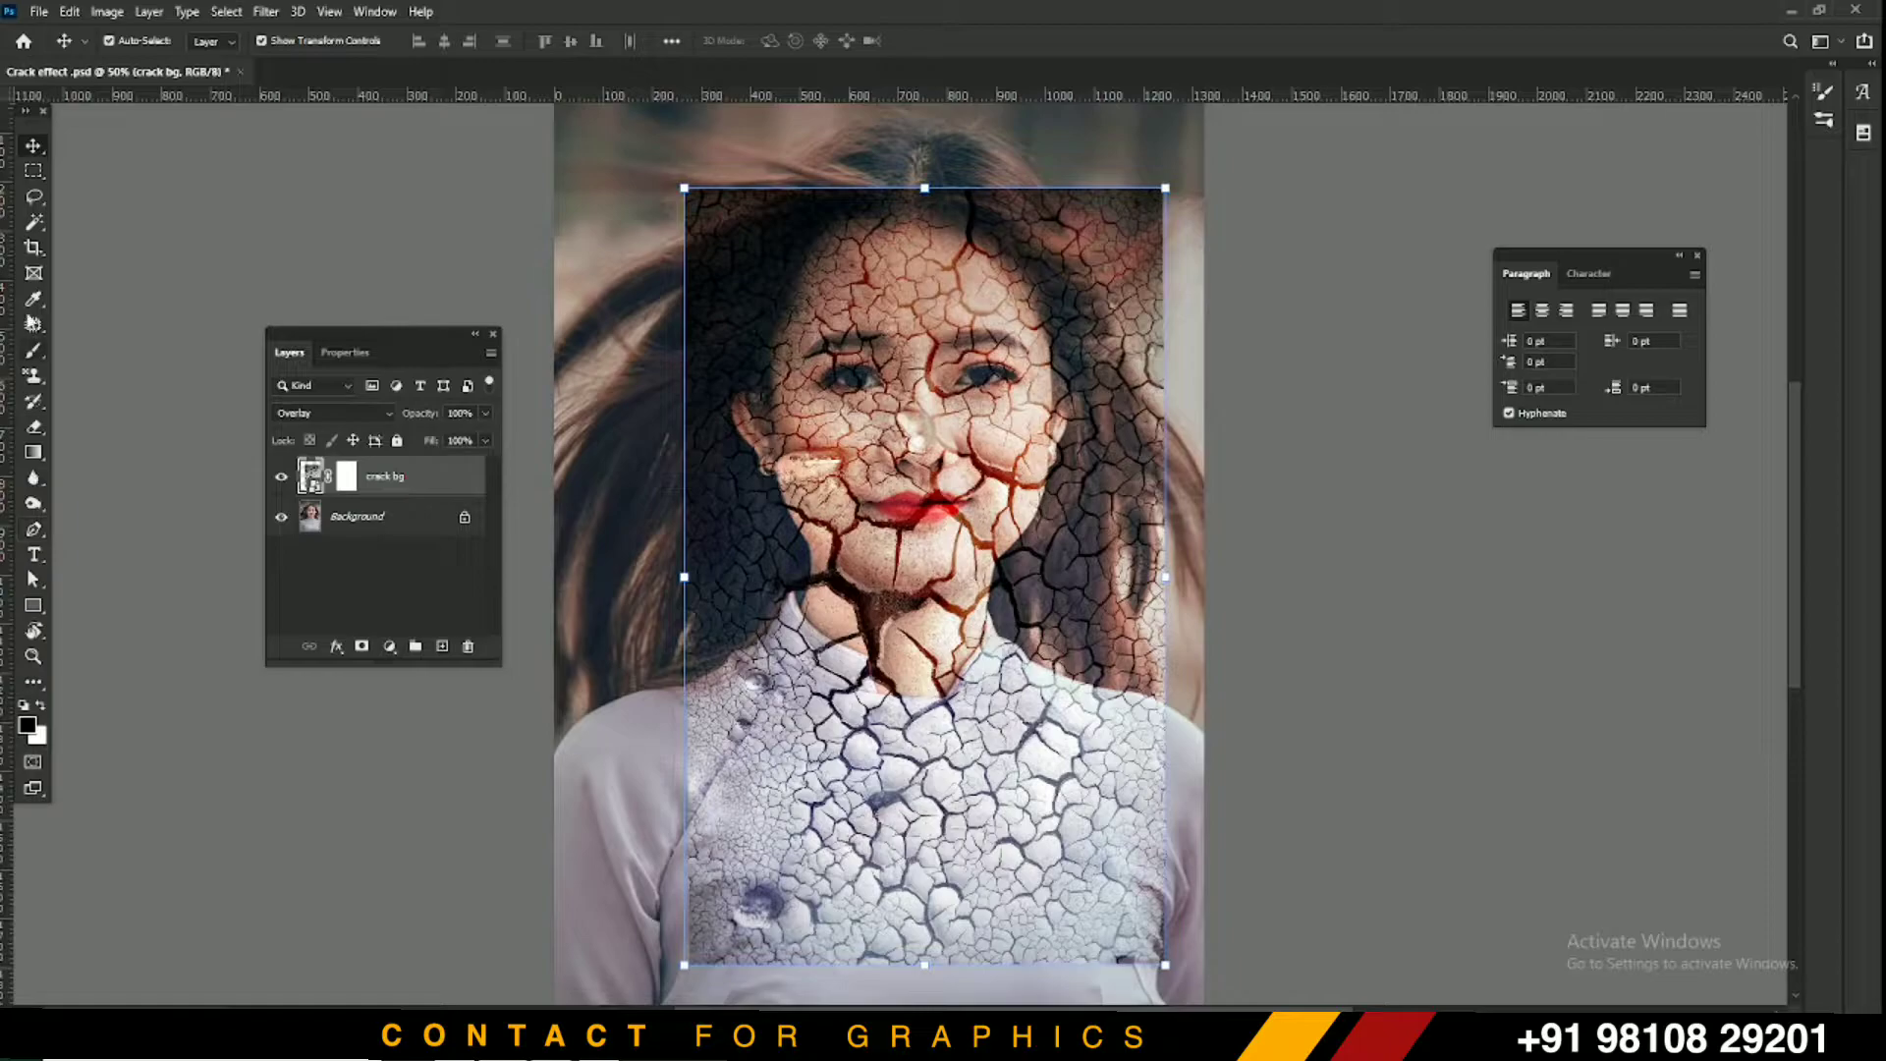
click(32, 351)
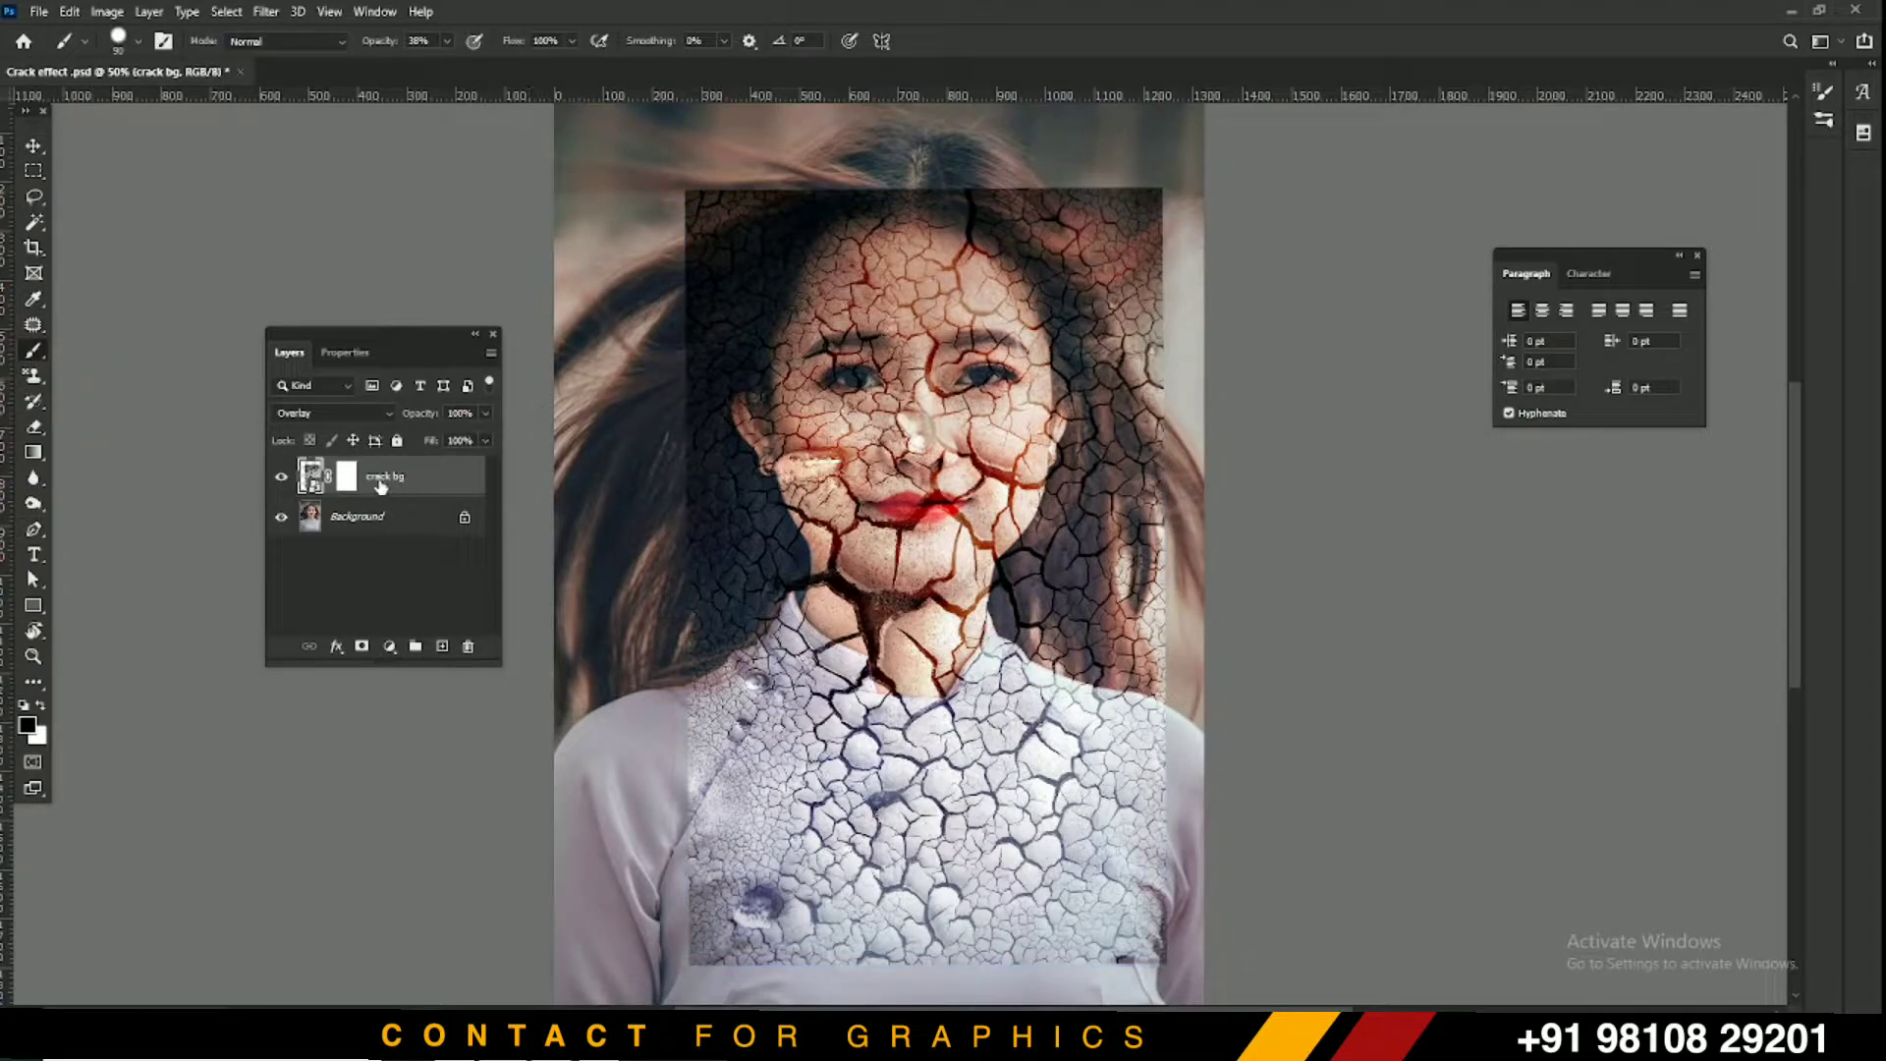
click(345, 478)
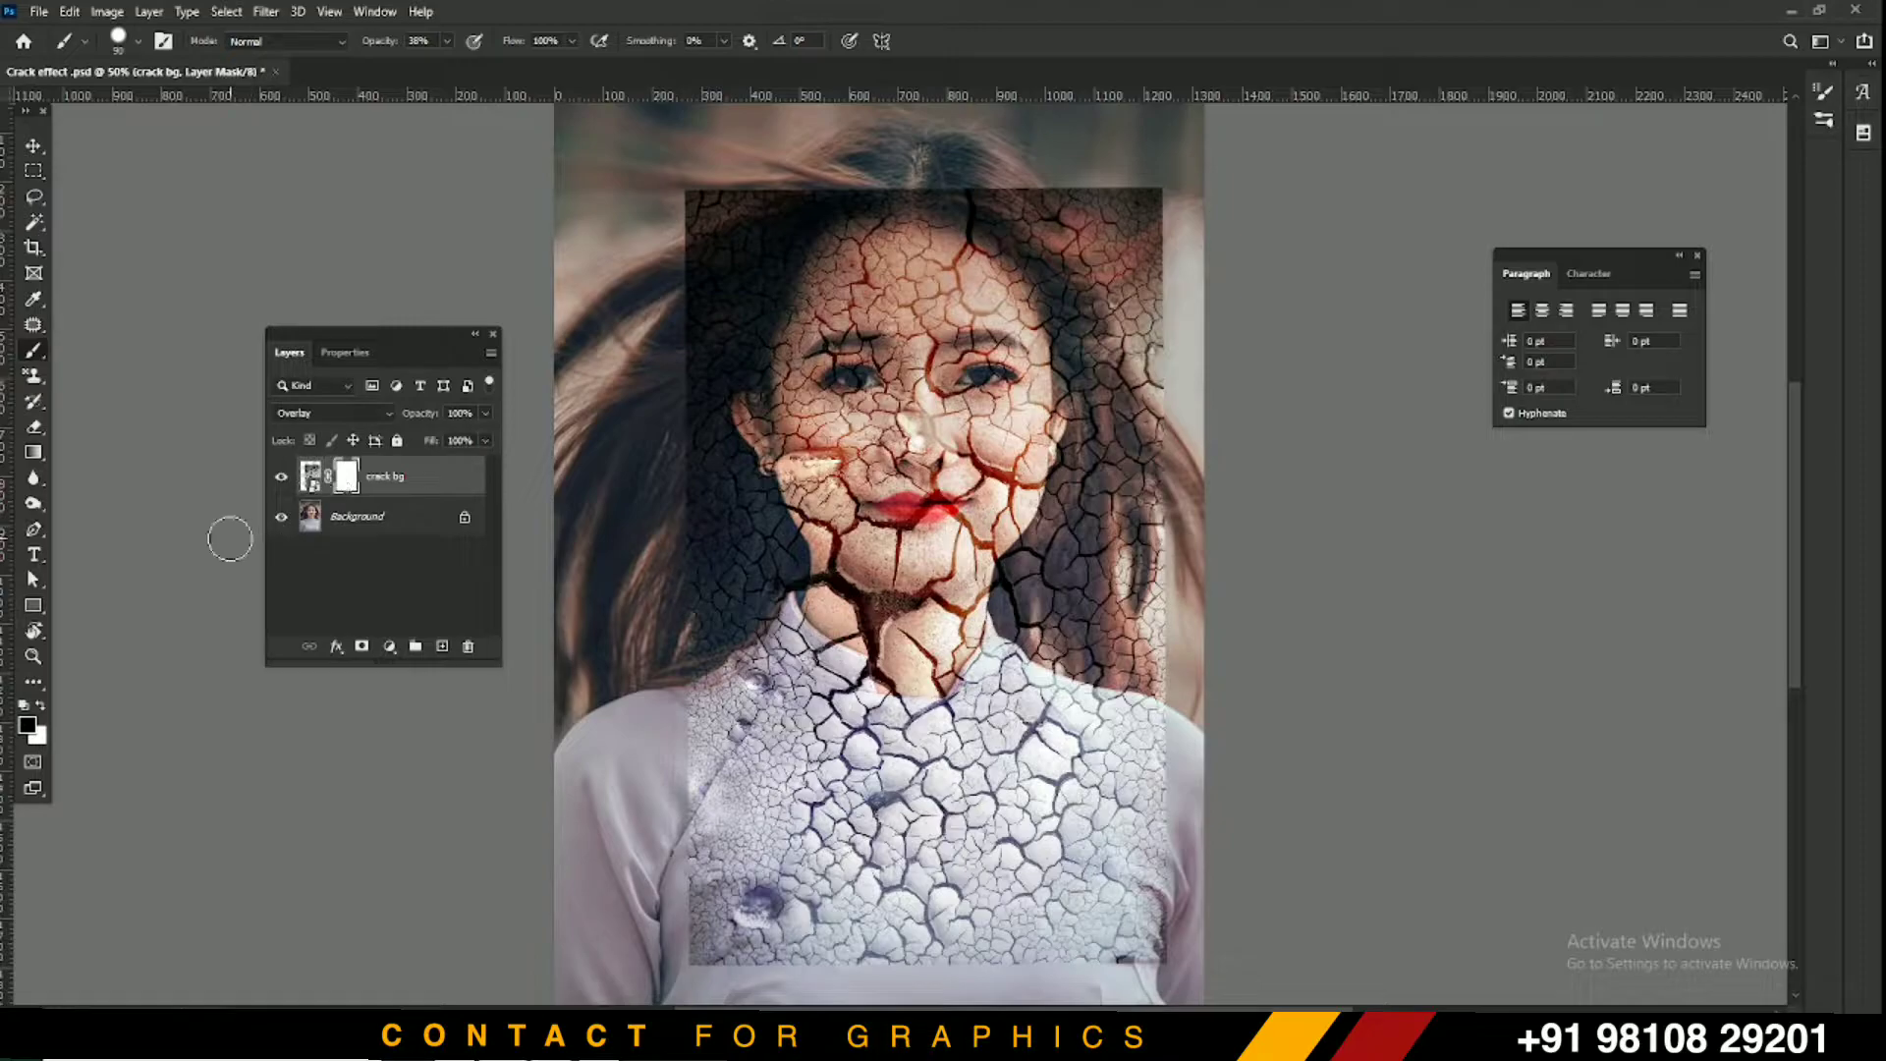
right_click(804, 447)
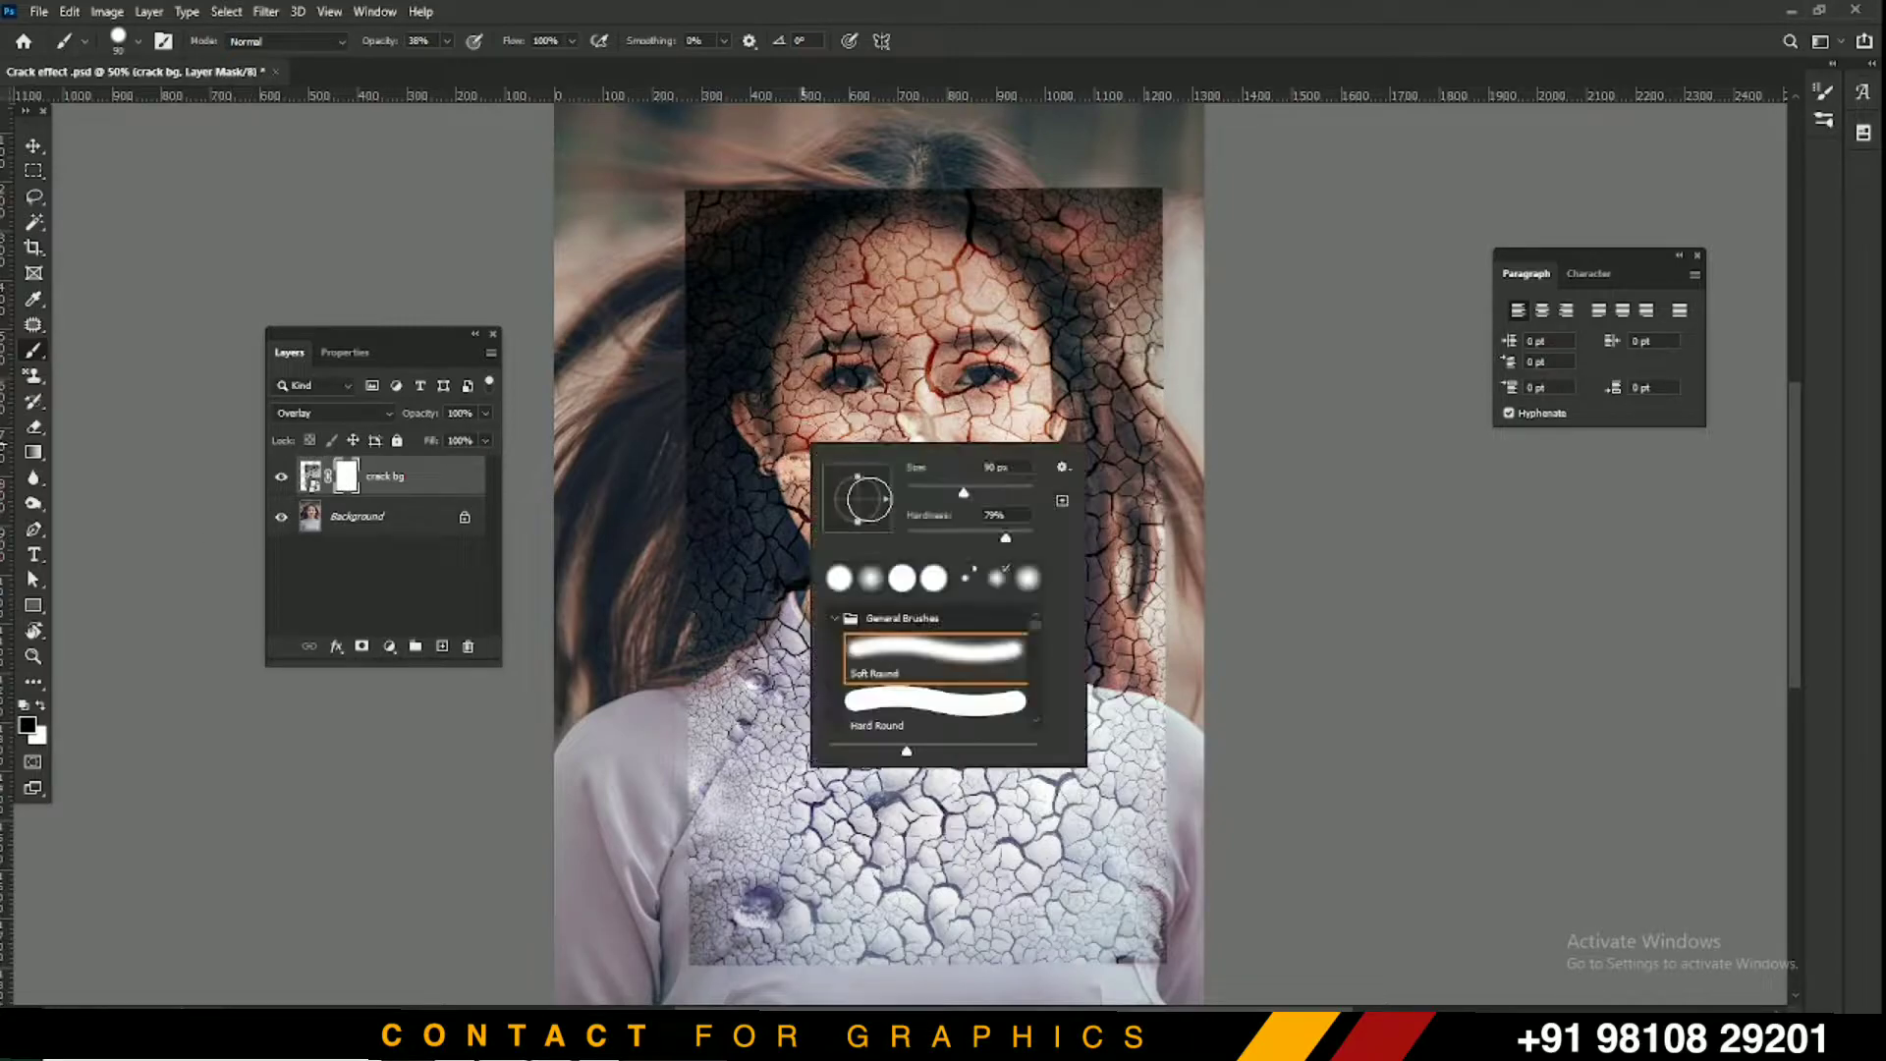
mouse_move(964, 493)
mouse_down()
mouse_move(982, 495)
mouse_move(953, 494)
mouse_up()
drag(1006, 543, 890, 540)
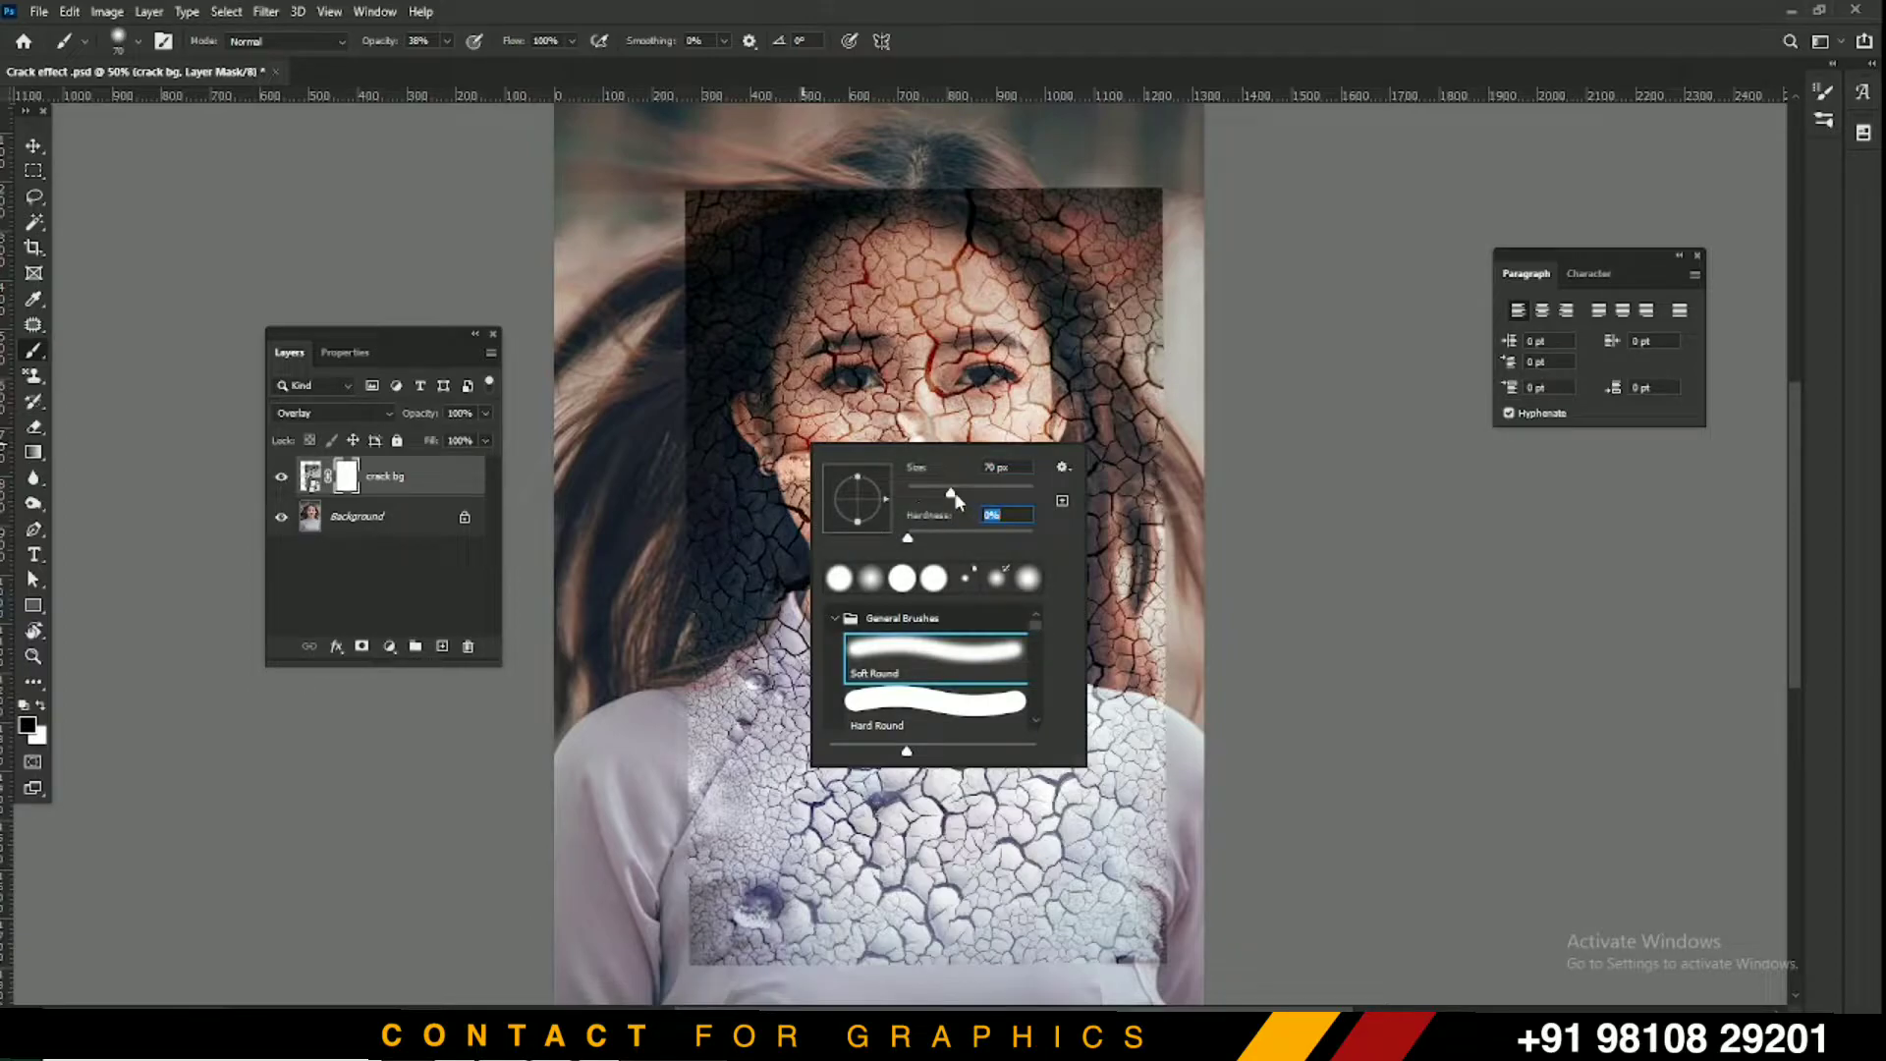
Faintly paint out the texture's bottom edge with a 150 px brush at low opacity
click(737, 534)
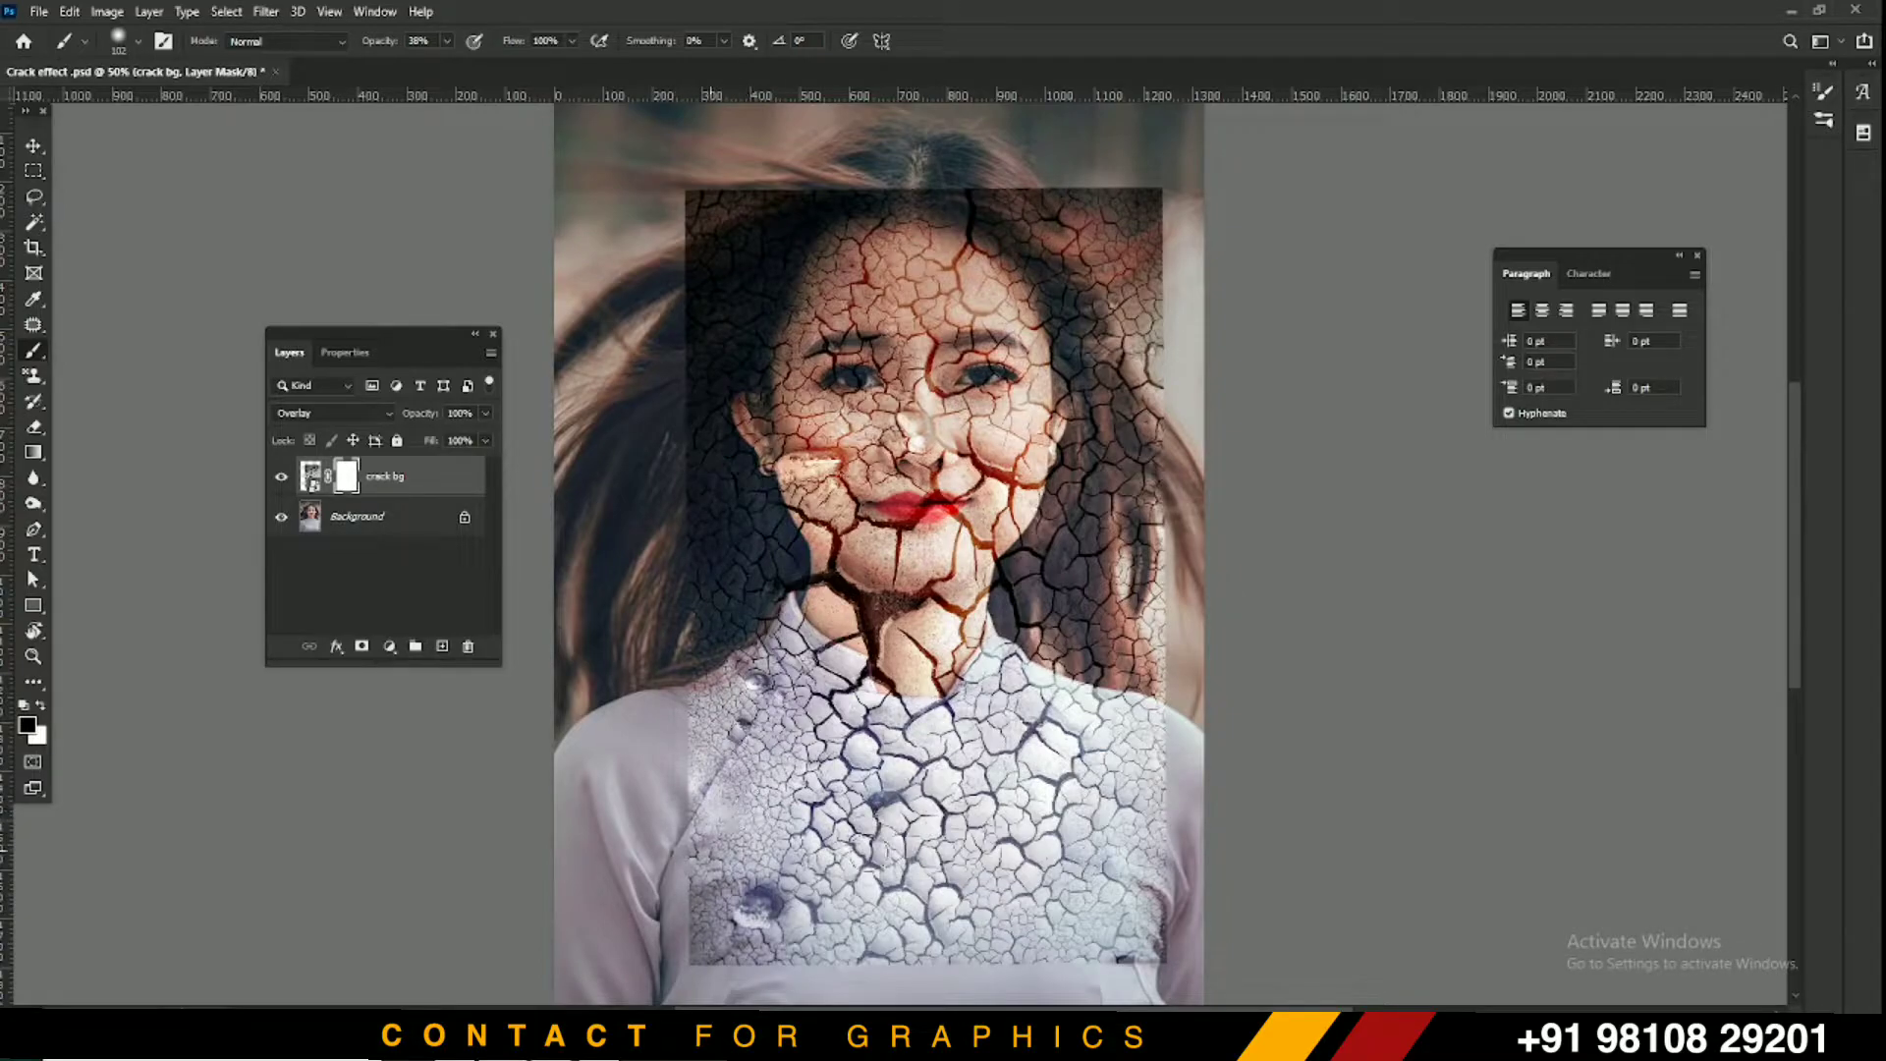
mouse_move(396, 48)
mouse_down()
mouse_move(564, 41)
mouse_move(470, 92)
mouse_move(379, 47)
mouse_up()
drag(906, 907, 905, 896)
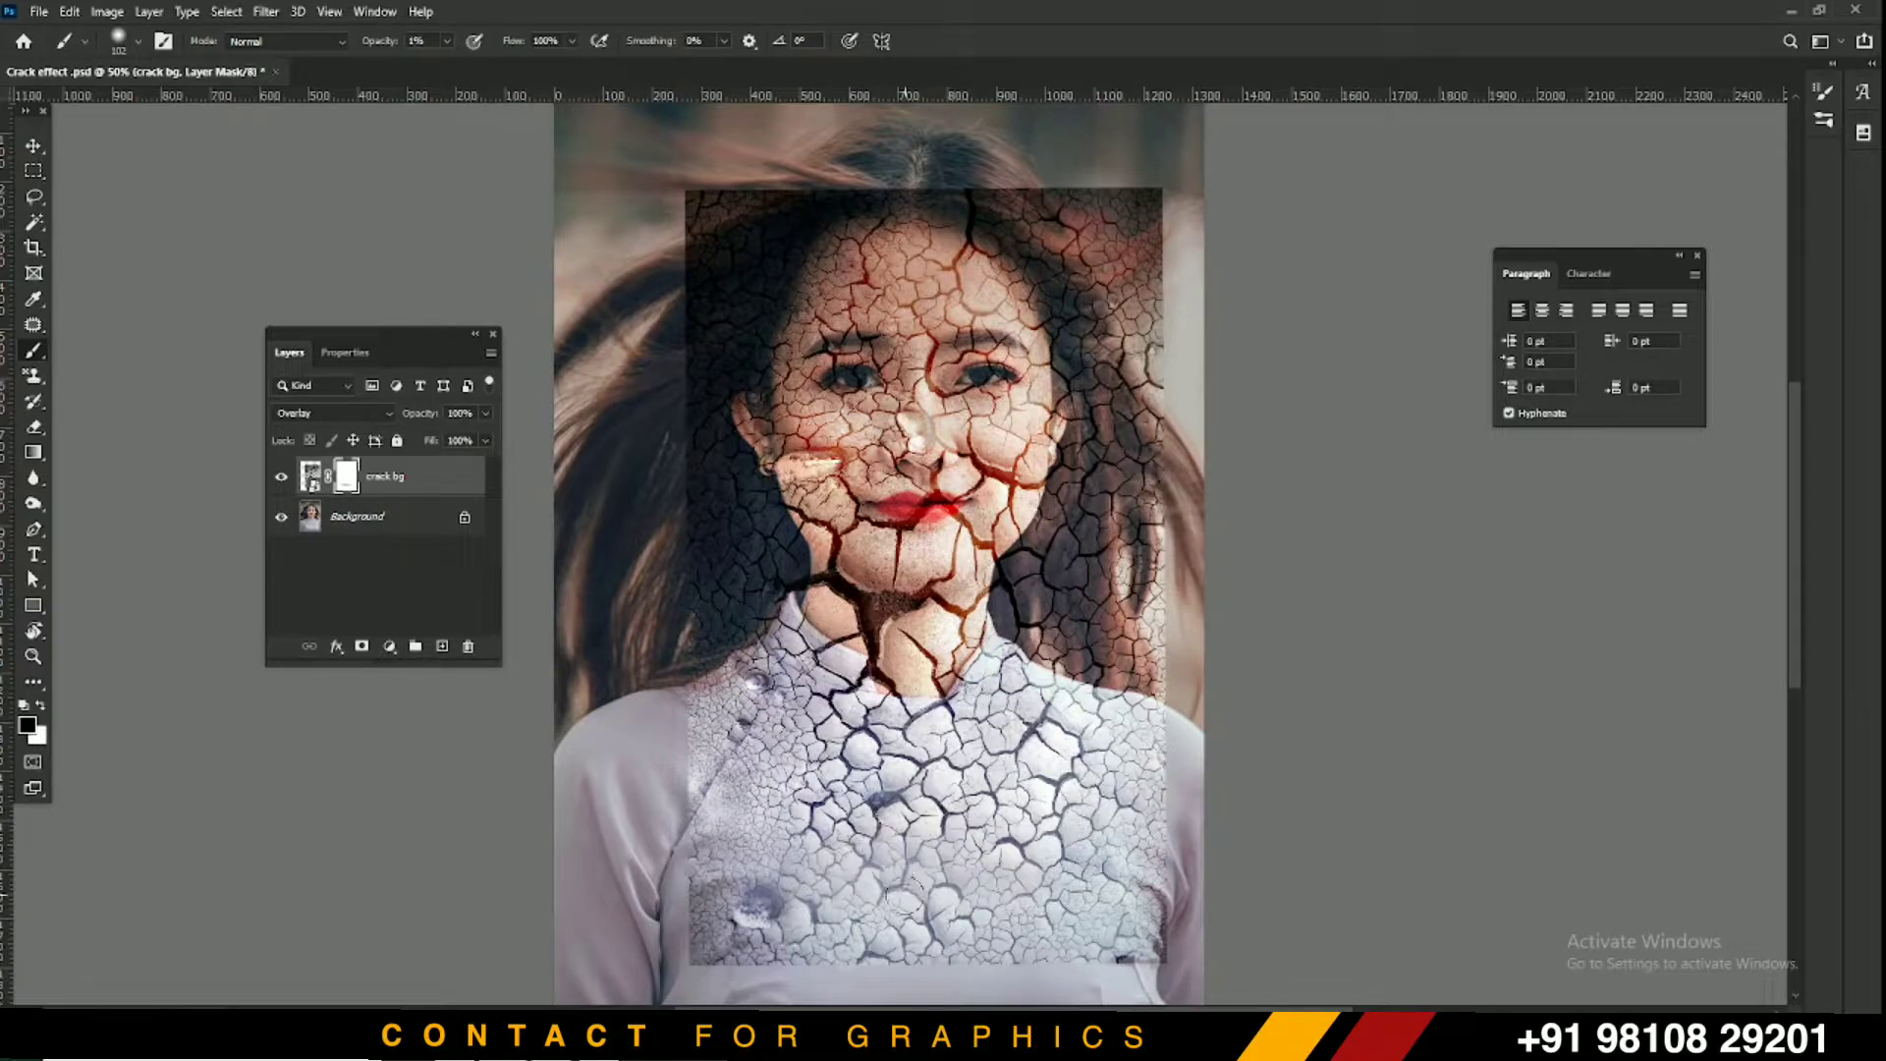
key(bracketright)
key(bracketright)
mouse_move(673, 956)
mouse_down()
mouse_move(1160, 958)
mouse_move(853, 953)
mouse_up()
At 100% opacity, paint the mask black over the texture's top-right corner on her hair
drag(361, 39, 695, 59)
mouse_move(905, 251)
mouse_down()
mouse_move(949, 211)
mouse_move(600, 225)
mouse_move(810, 197)
mouse_move(1130, 193)
mouse_move(943, 193)
mouse_move(1170, 282)
mouse_move(1125, 231)
mouse_move(1181, 340)
mouse_move(1180, 291)
mouse_move(1097, 283)
mouse_up()
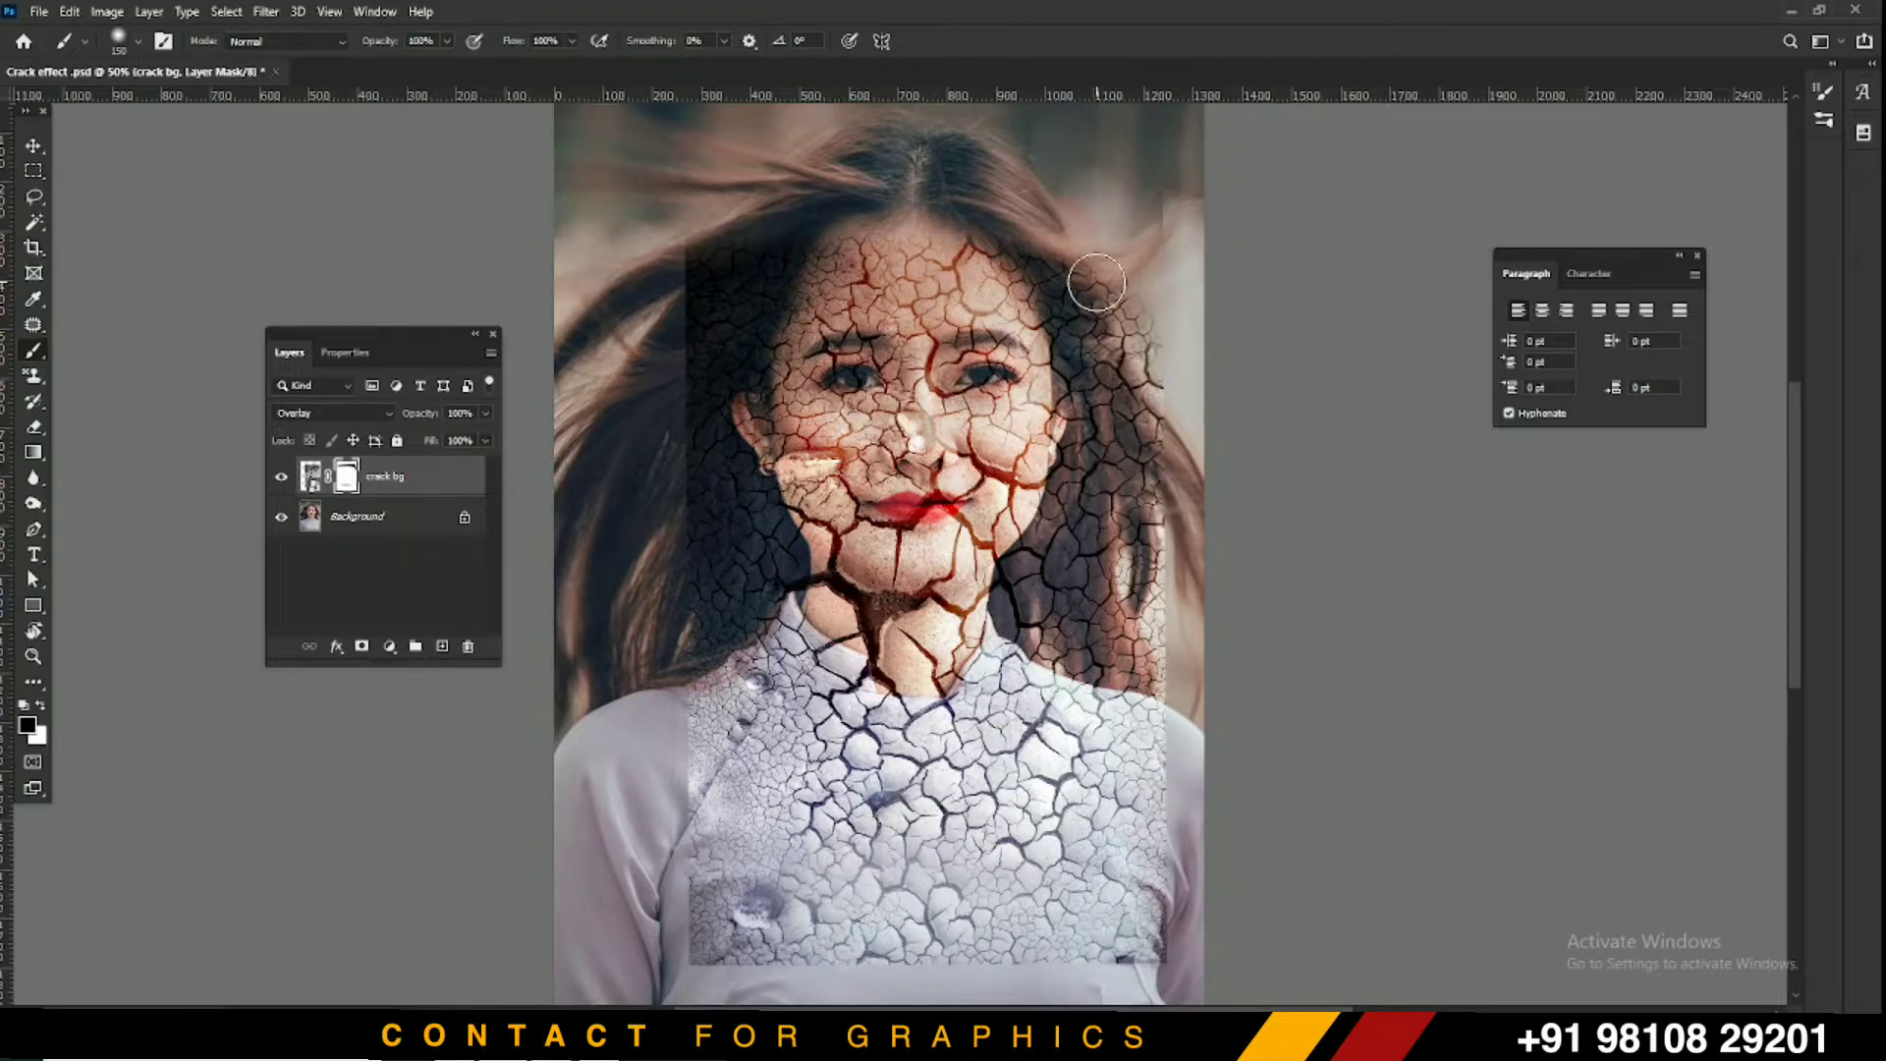
key(ctrl+z)
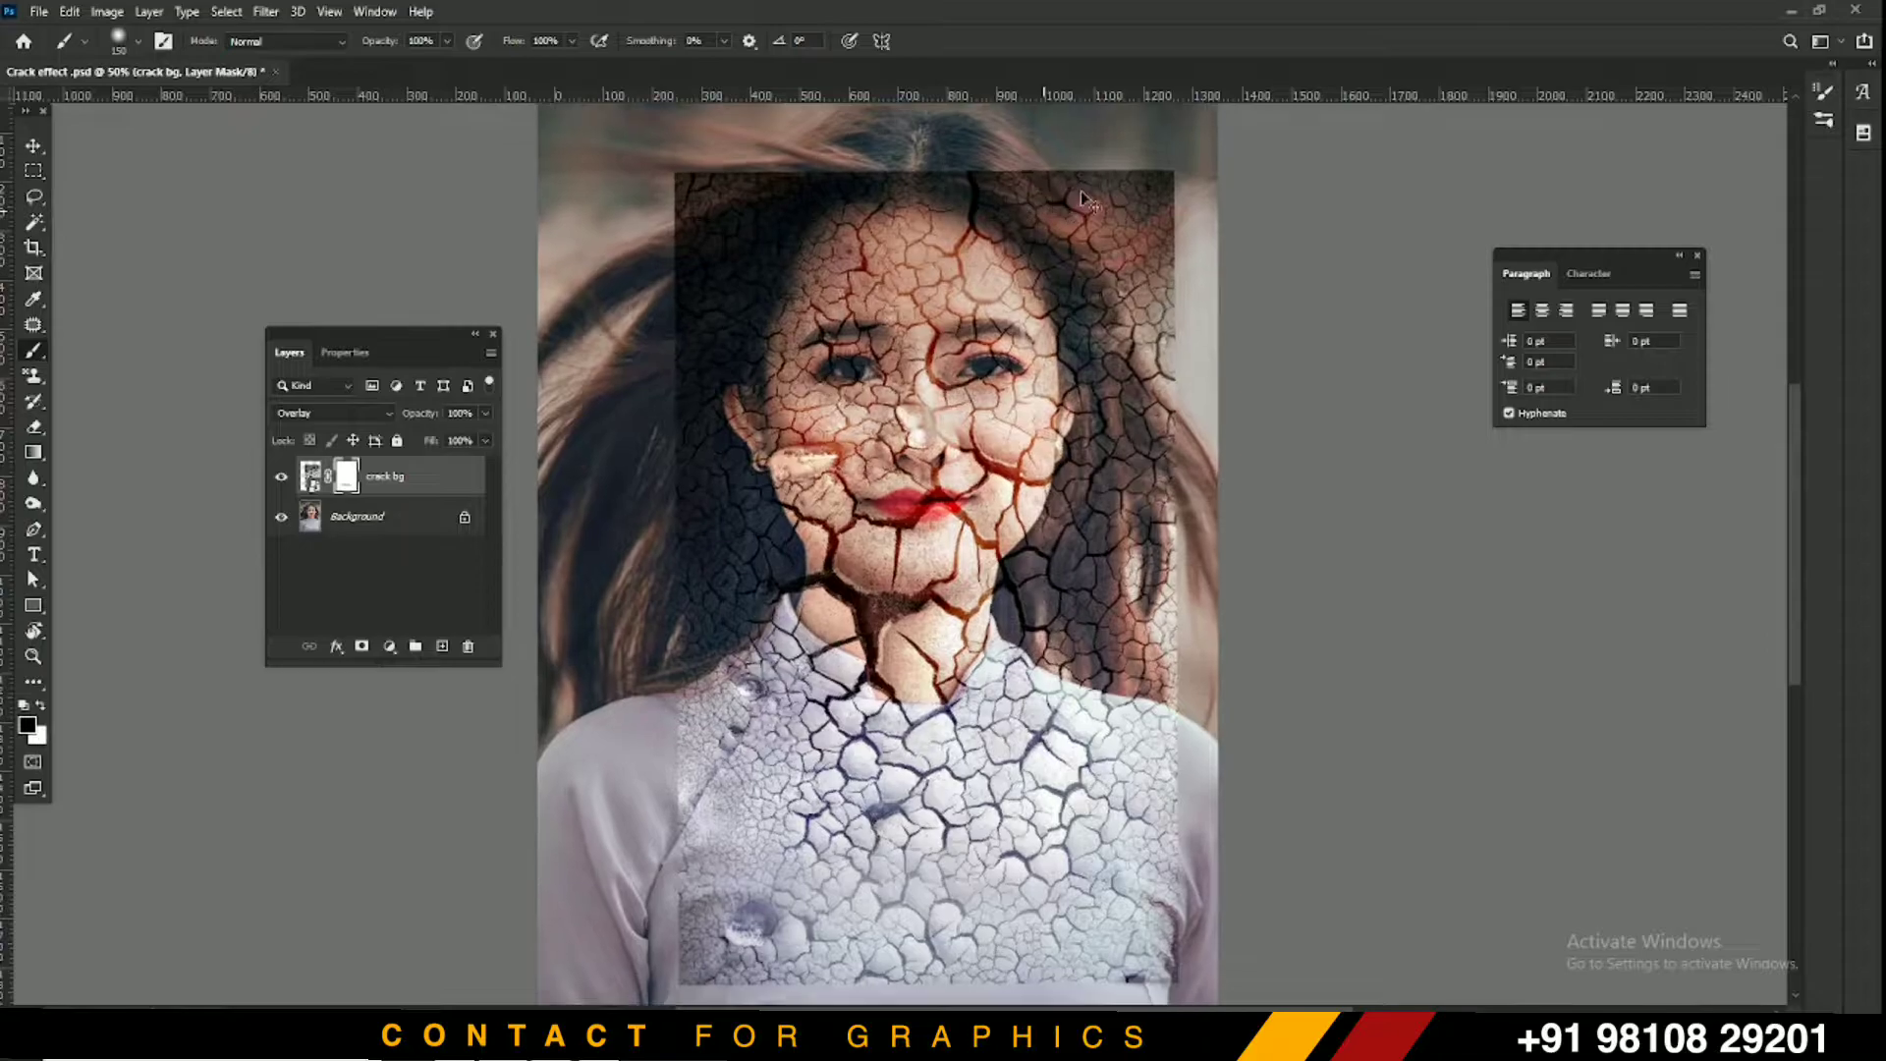
key(ctrl+plus)
key(ctrl+plus)
drag(1111, 239, 964, 667)
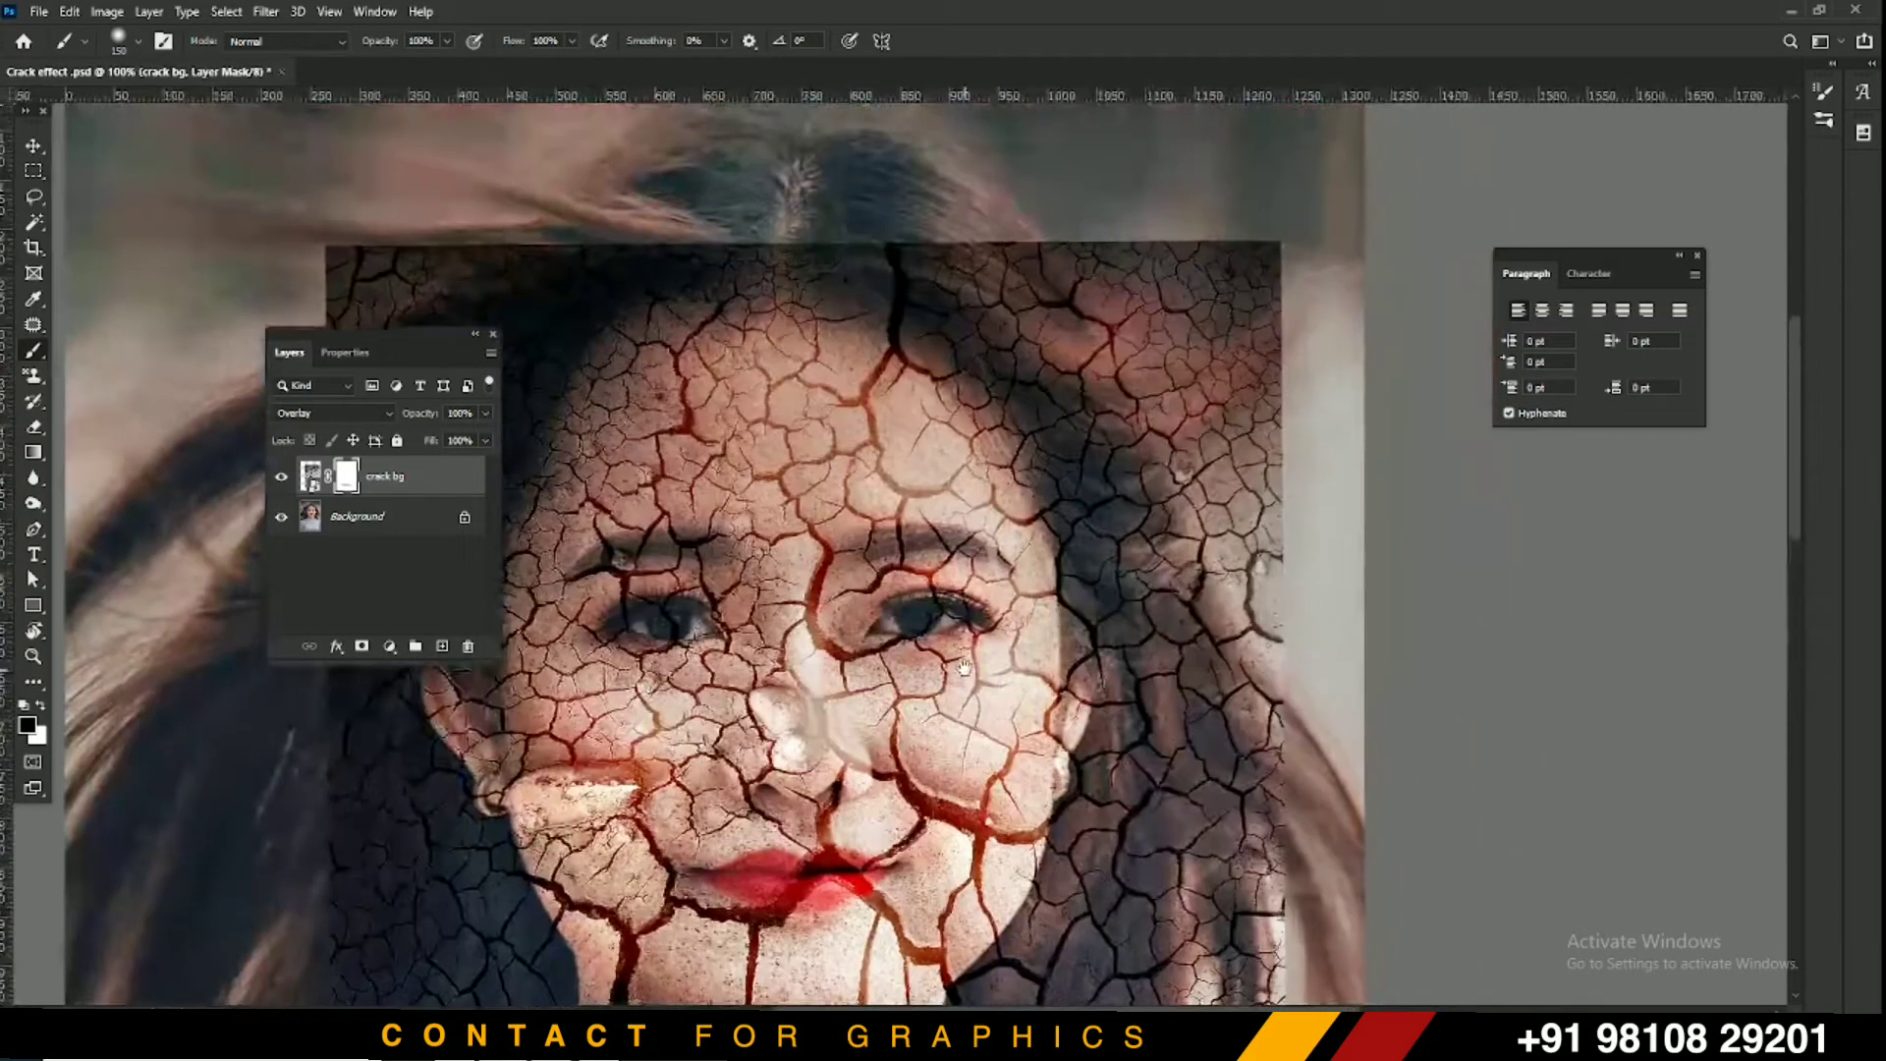
key(bracketleft)
key(bracketleft)
key(bracketleft)
key(bracketleft)
key(bracketleft)
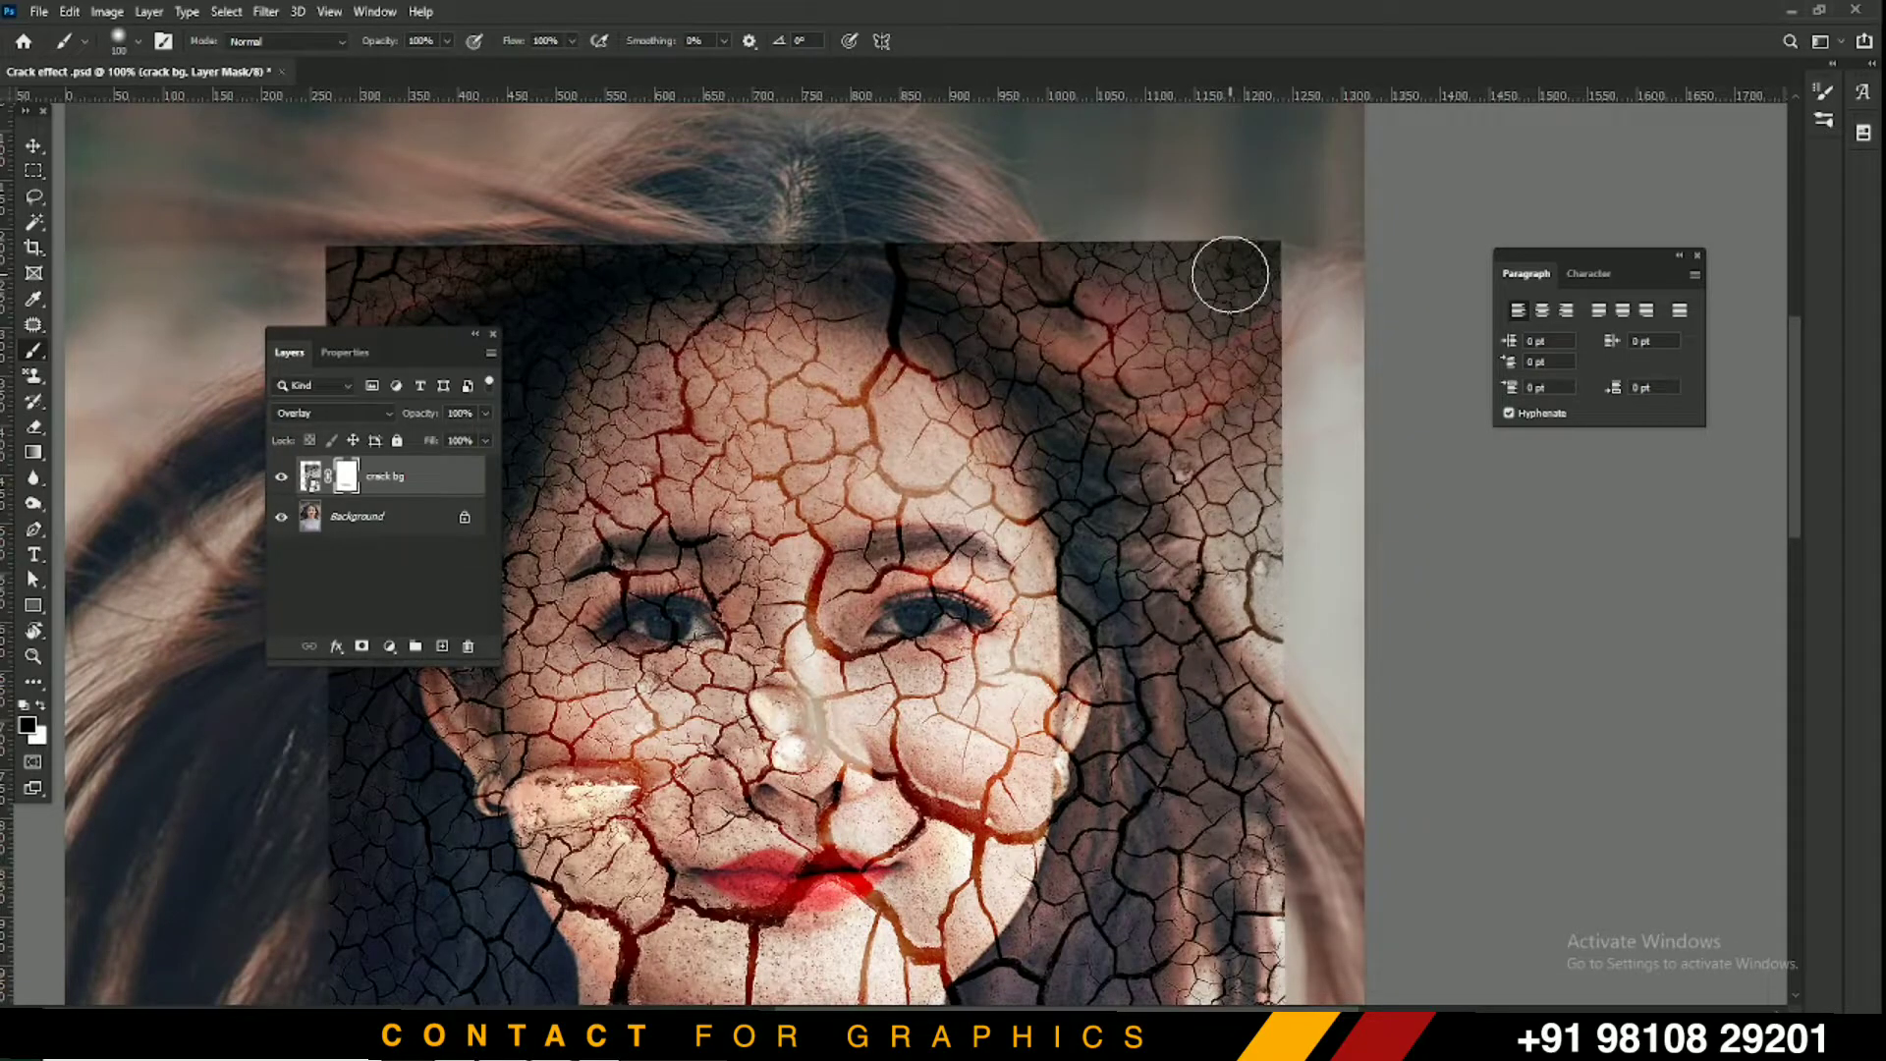
key(bracketleft)
key(bracketleft)
mouse_move(1213, 261)
mouse_down()
mouse_move(1358, 297)
mouse_move(1144, 239)
mouse_move(1199, 288)
mouse_move(1219, 274)
mouse_move(1292, 373)
mouse_move(1098, 242)
mouse_move(1247, 401)
mouse_move(1006, 229)
mouse_move(1103, 350)
mouse_move(994, 254)
mouse_move(1023, 304)
mouse_move(912, 232)
mouse_move(1100, 417)
mouse_move(1210, 436)
mouse_move(1300, 502)
mouse_move(1291, 340)
mouse_move(1313, 626)
mouse_move(1297, 328)
mouse_move(1259, 330)
mouse_move(1254, 546)
mouse_up()
key(bracketright)
key(bracketright)
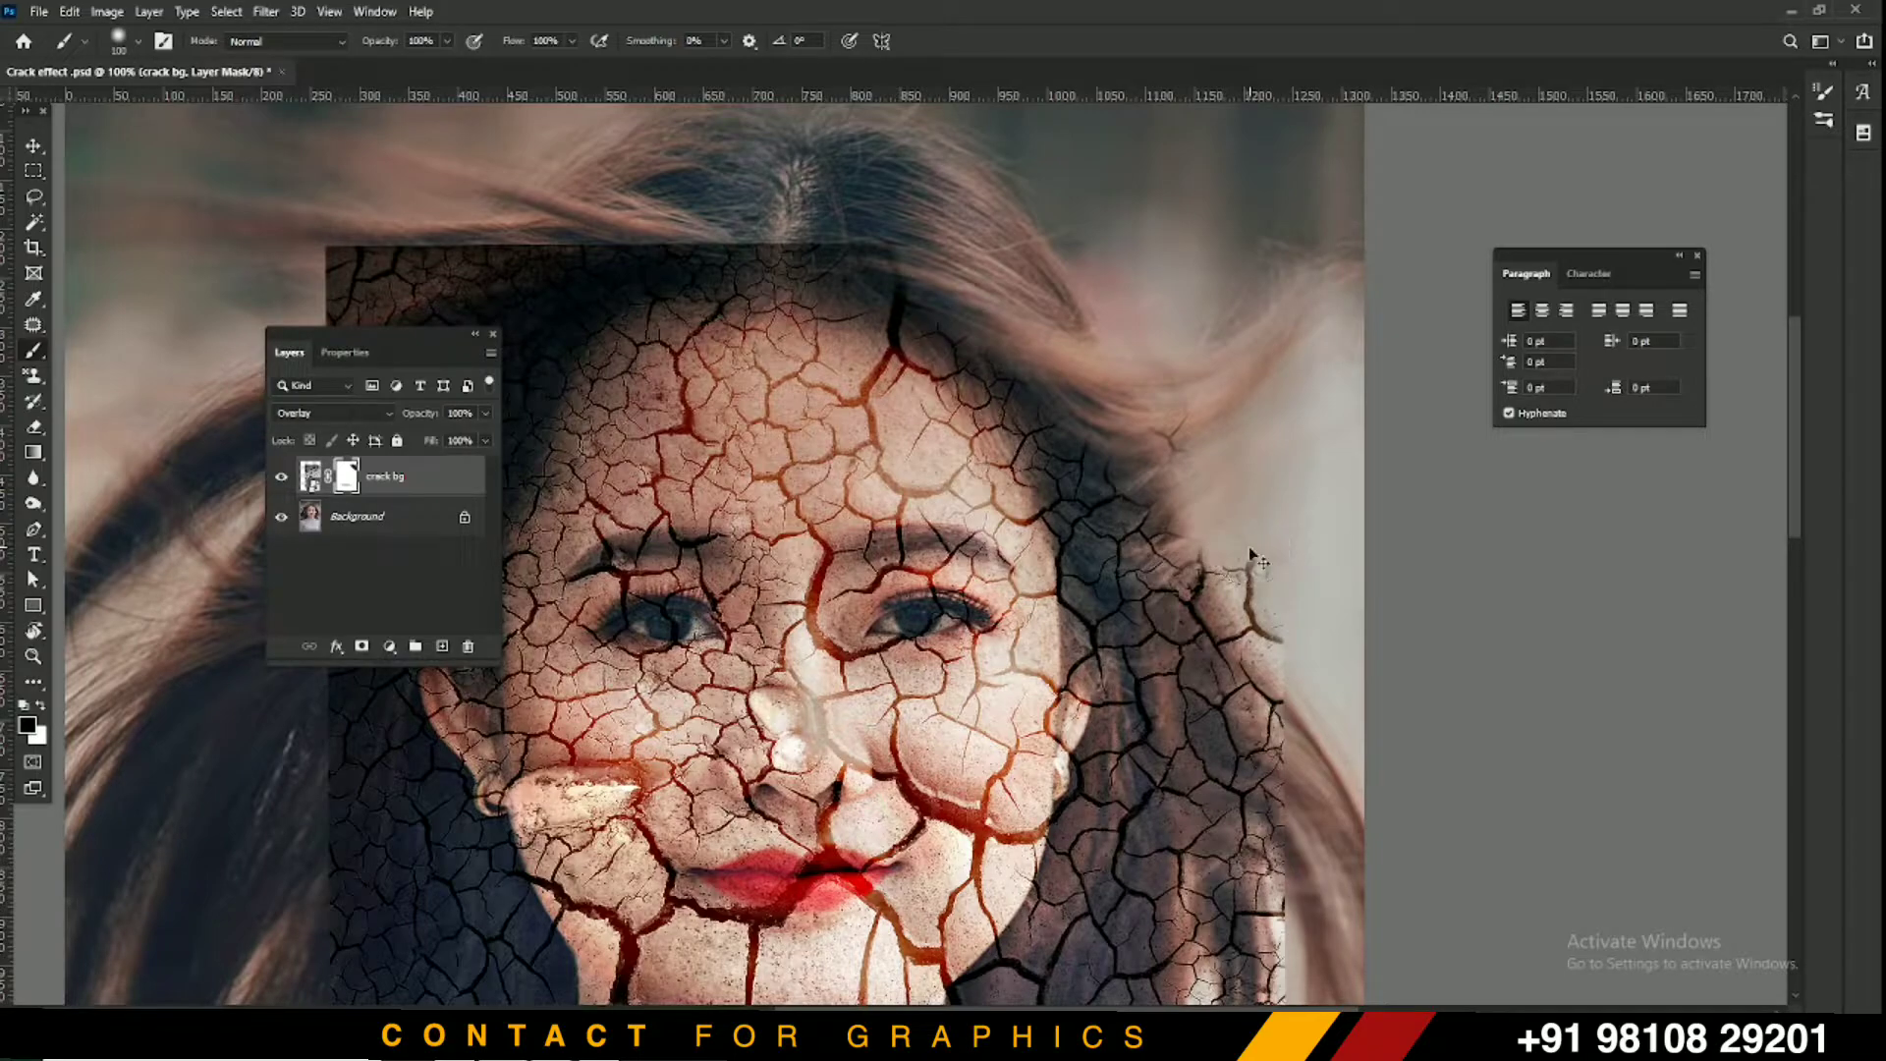
key(ctrl+minus)
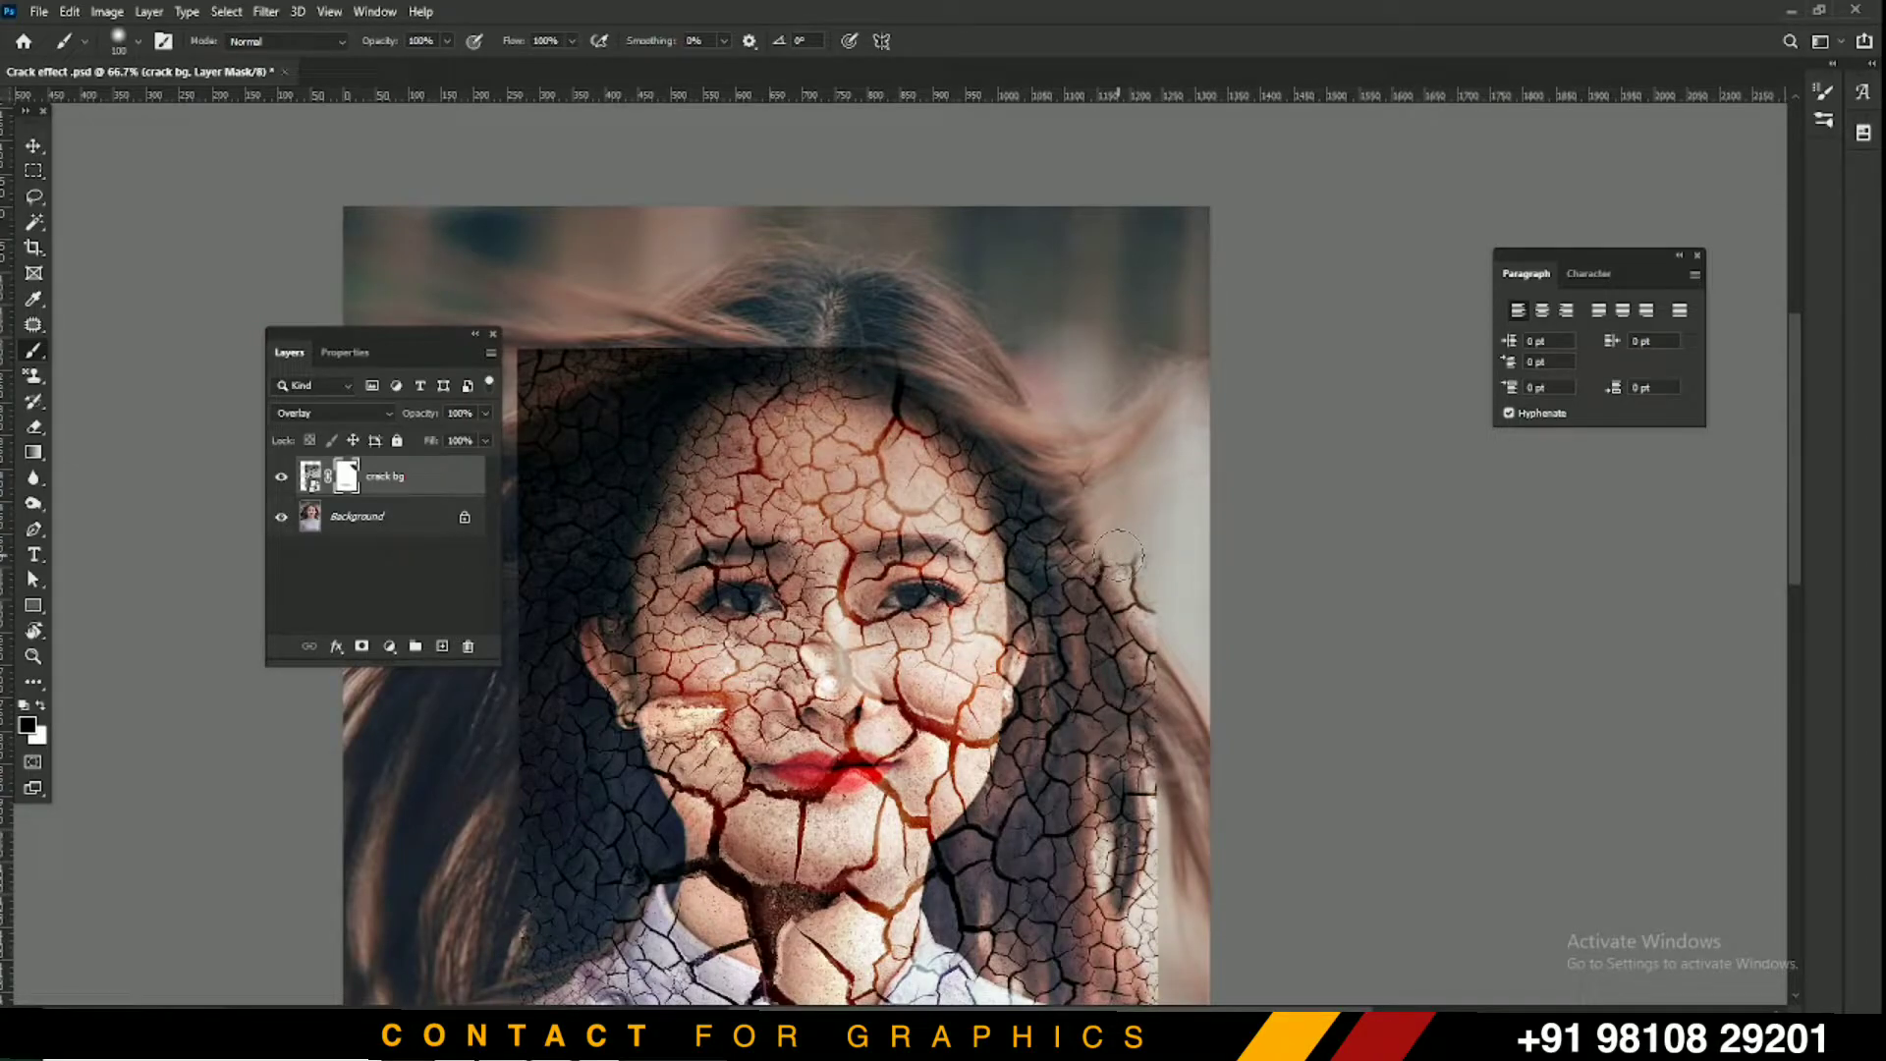
Mask the cracks over the right-side hair and beside the collar using a 50%-hardness brush
drag(1108, 619, 1076, 339)
mouse_move(983, 153)
mouse_down()
mouse_move(1091, 581)
mouse_move(1092, 243)
mouse_move(1106, 350)
mouse_move(1060, 412)
mouse_move(1048, 590)
mouse_move(1066, 436)
mouse_move(998, 619)
mouse_move(1033, 449)
mouse_move(1004, 584)
mouse_move(1022, 486)
mouse_move(956, 608)
mouse_move(960, 644)
mouse_move(956, 604)
mouse_move(941, 637)
mouse_move(938, 618)
mouse_move(1142, 743)
mouse_move(1036, 661)
mouse_move(1183, 744)
mouse_move(1143, 561)
mouse_up()
right_click(1069, 573)
click(1232, 666)
click(1120, 510)
mouse_move(1018, 511)
mouse_down()
mouse_move(994, 536)
mouse_move(944, 516)
mouse_move(963, 580)
mouse_move(904, 610)
mouse_move(752, 597)
mouse_move(870, 593)
mouse_move(833, 590)
mouse_move(639, 609)
mouse_move(1110, 668)
mouse_move(707, 757)
mouse_move(902, 752)
mouse_move(1021, 855)
mouse_move(1130, 806)
mouse_move(1105, 771)
mouse_move(1221, 513)
mouse_move(1120, 850)
mouse_move(1218, 688)
mouse_move(1174, 560)
mouse_move(1040, 574)
mouse_up()
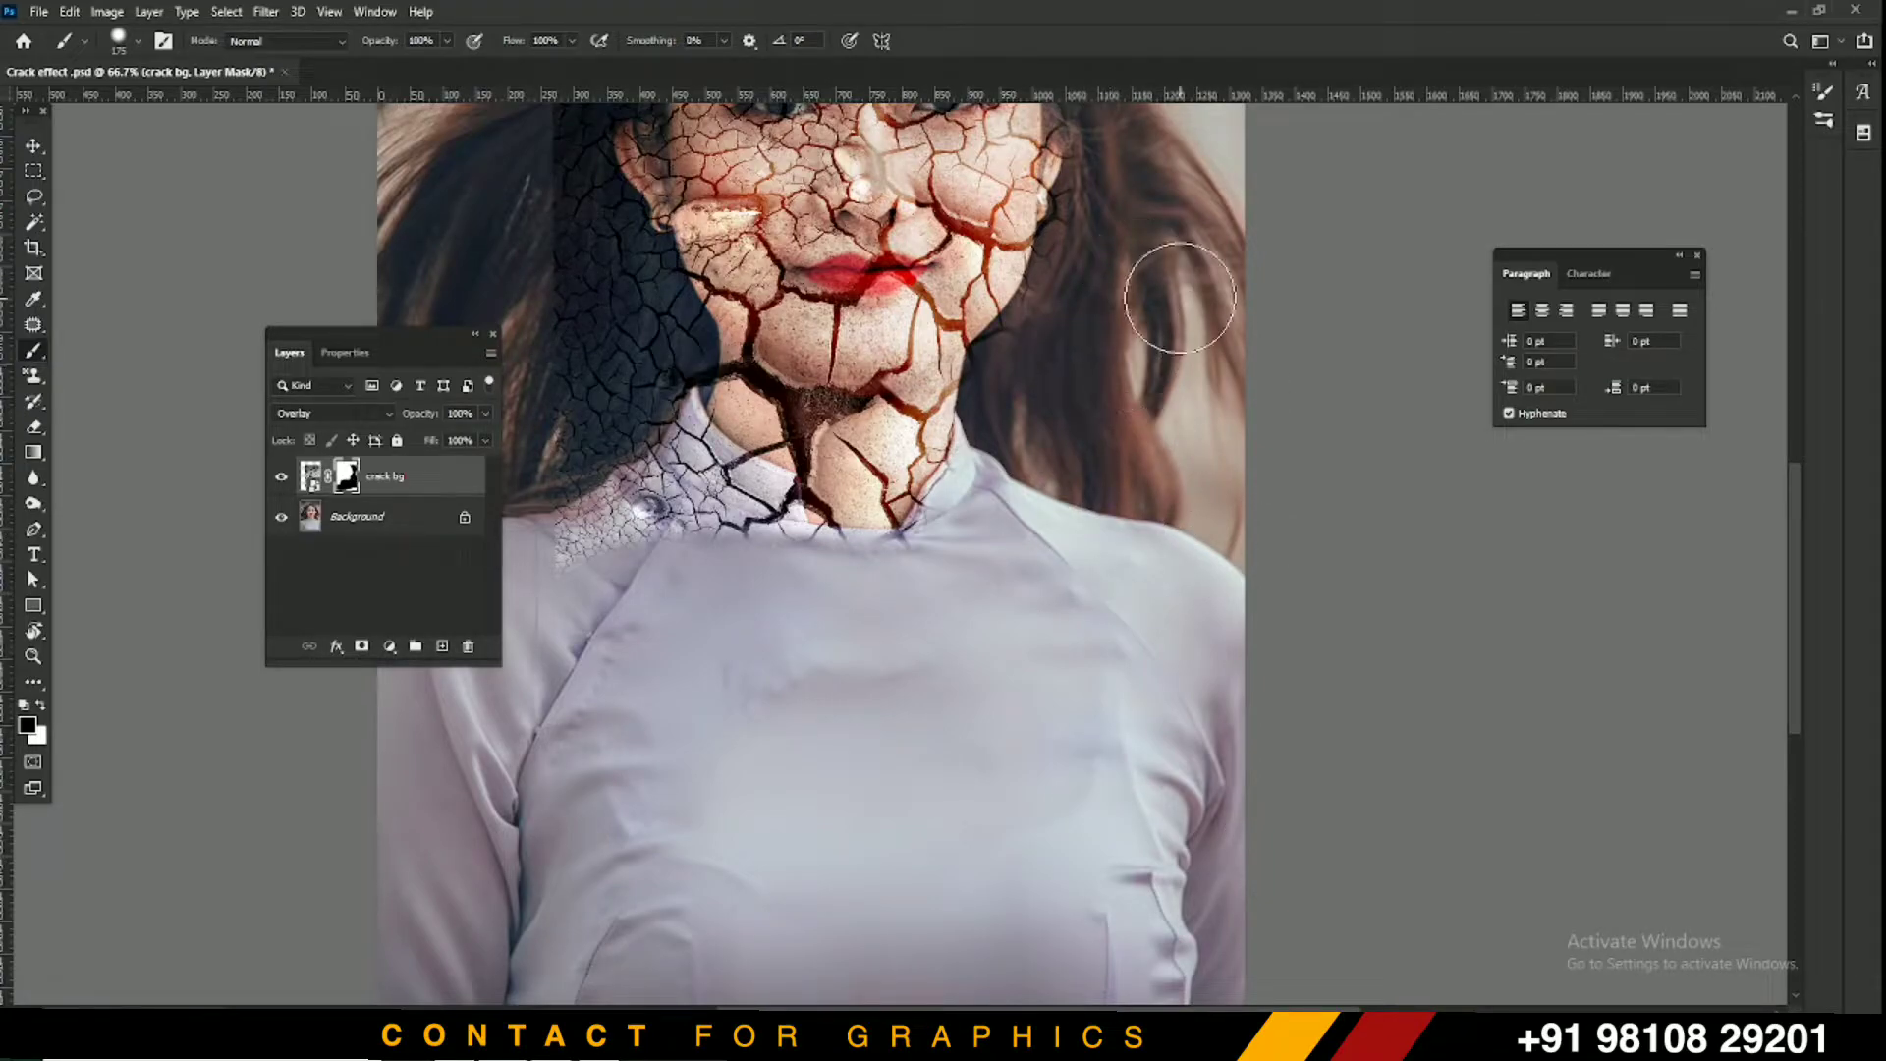
Mask the cracks along the face's left edge and on the hair beside cheek and jaw
key(ctrl+plus)
mouse_move(1138, 168)
mouse_down()
mouse_move(1147, 328)
mouse_move(1035, 724)
mouse_move(1036, 885)
mouse_move(1040, 860)
mouse_up()
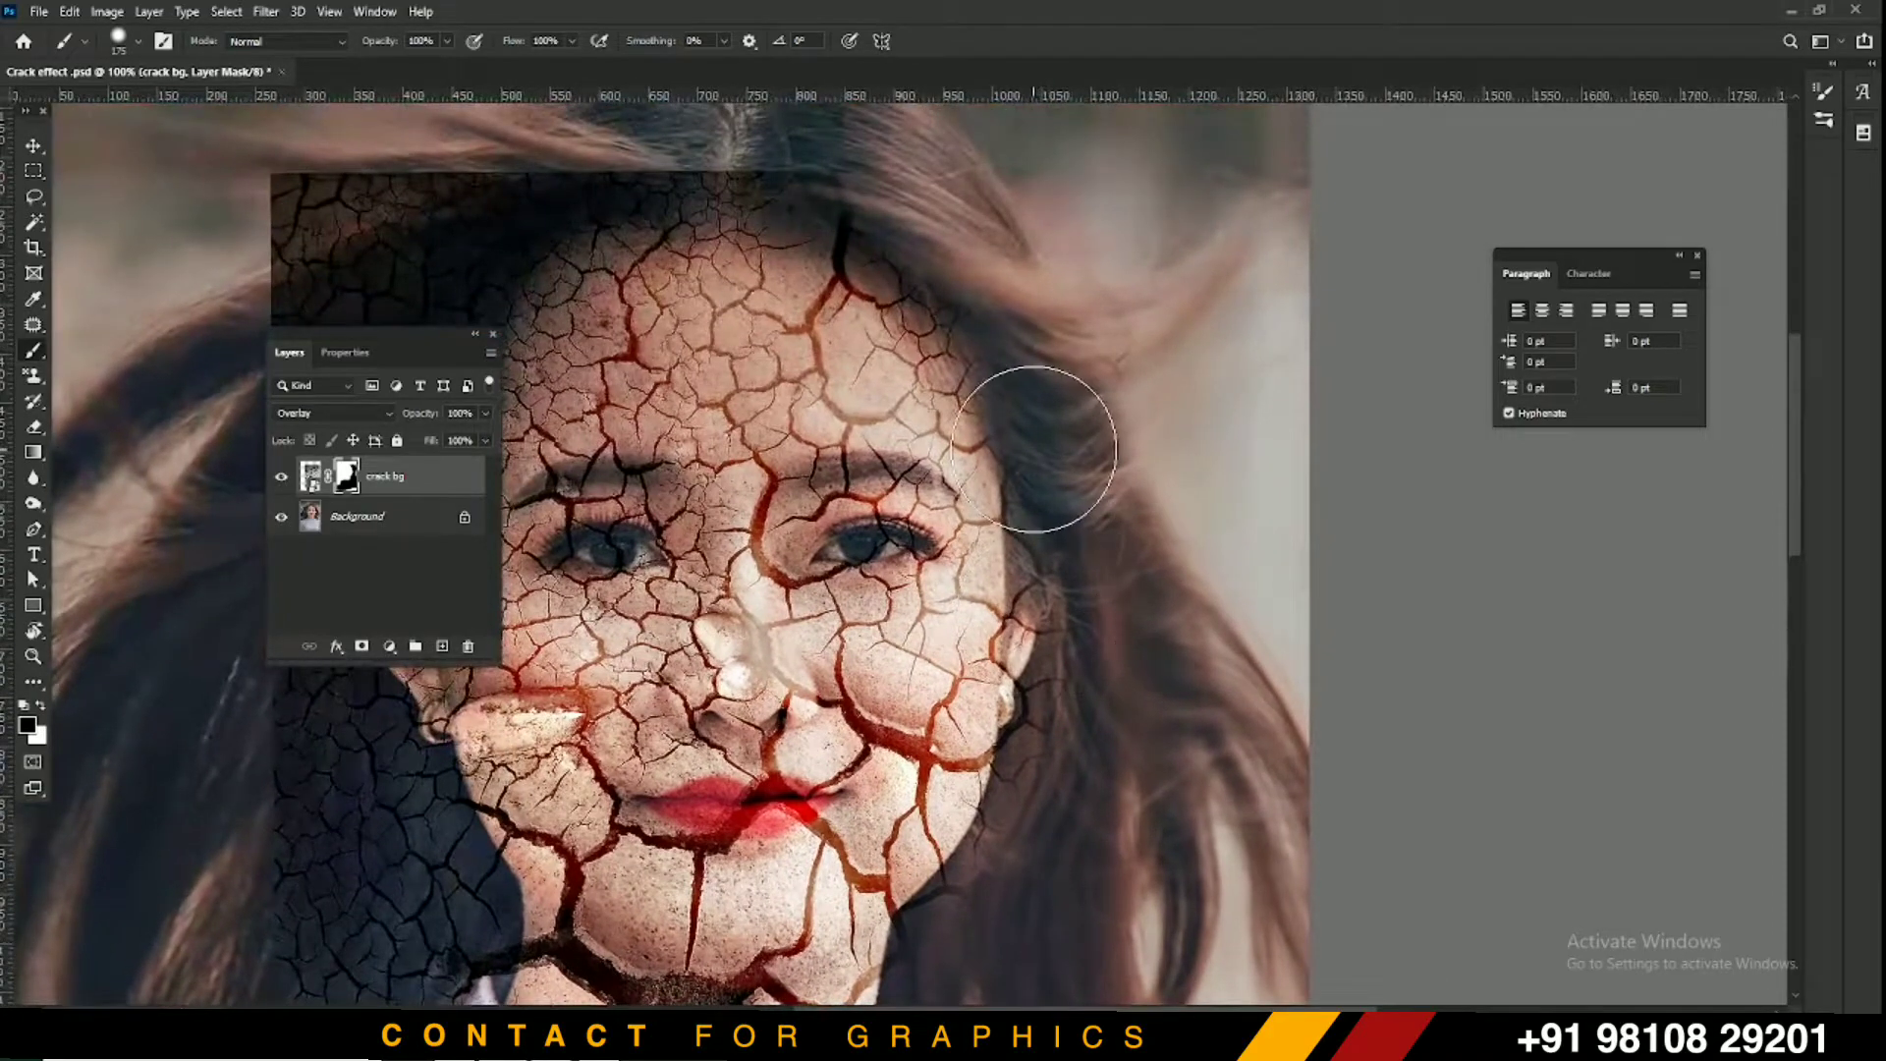
key(bracketleft)
key(bracketleft)
key(bracketleft)
key(bracketleft)
key(bracketleft)
key(bracketleft)
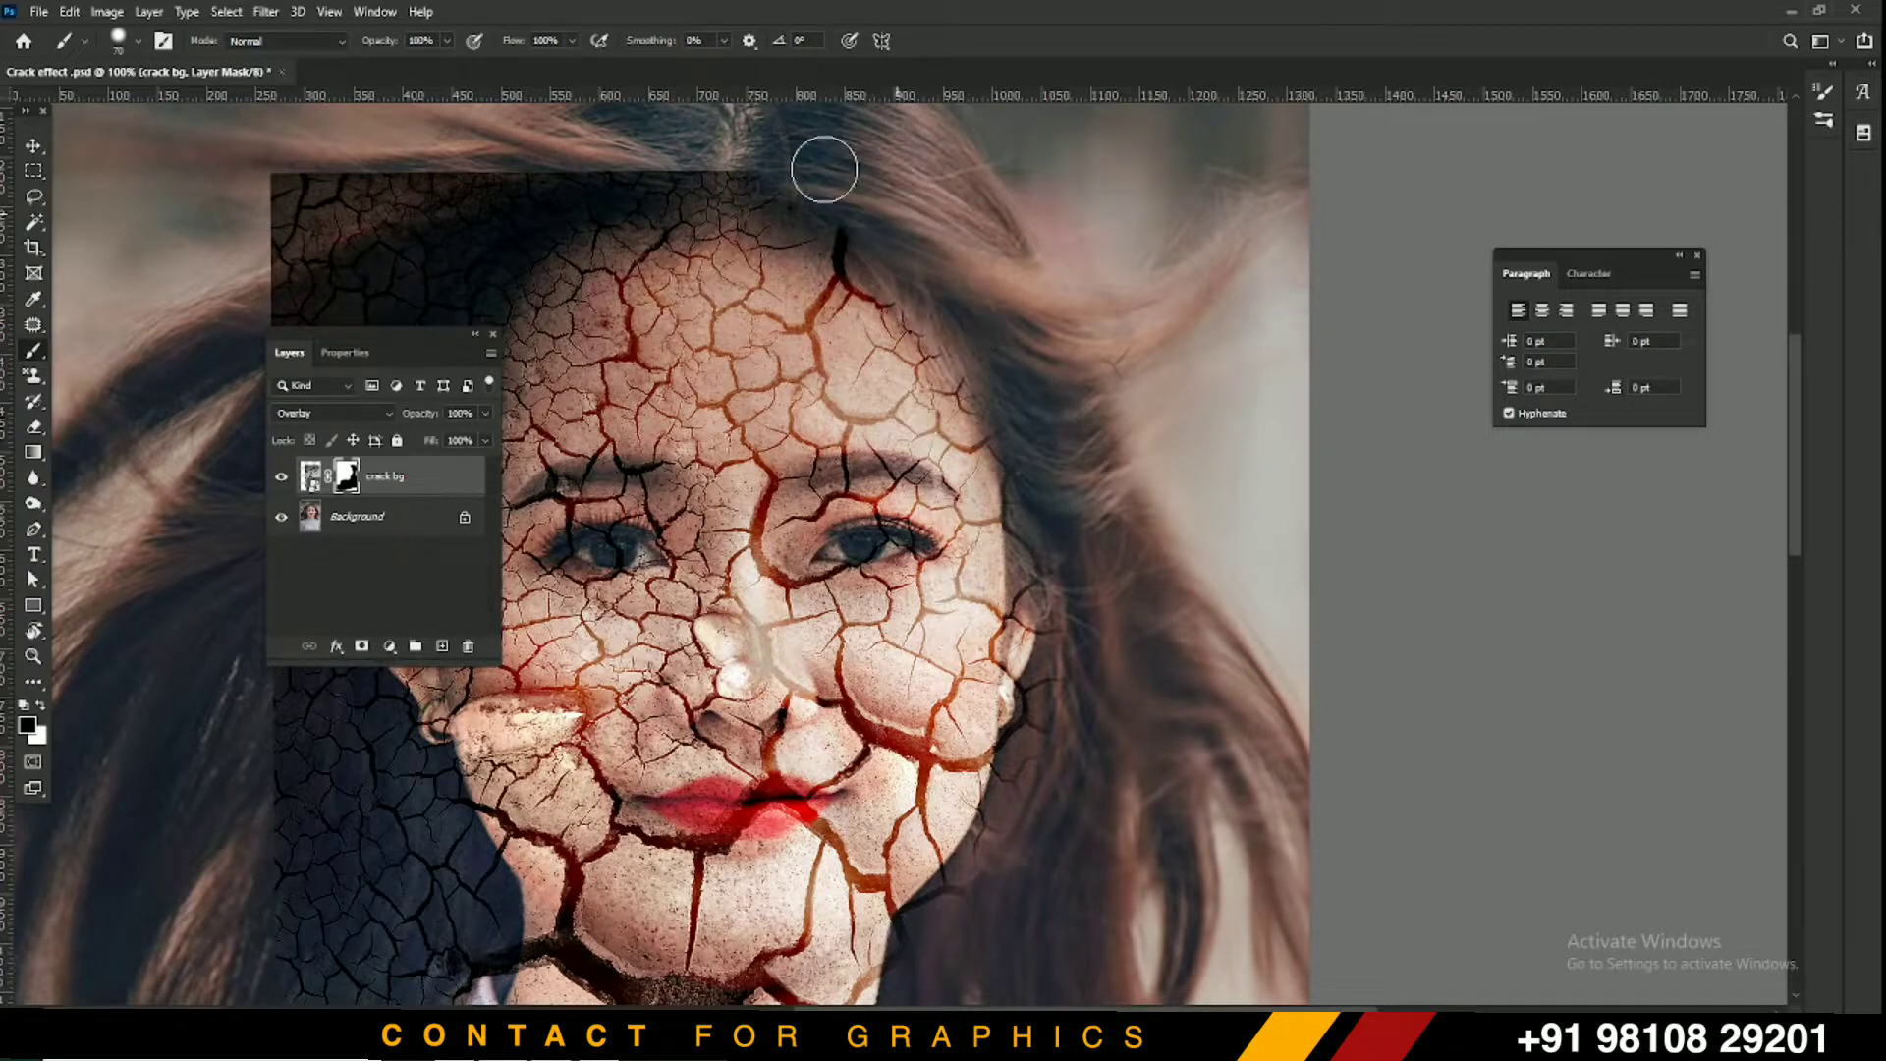
drag(786, 190, 998, 210)
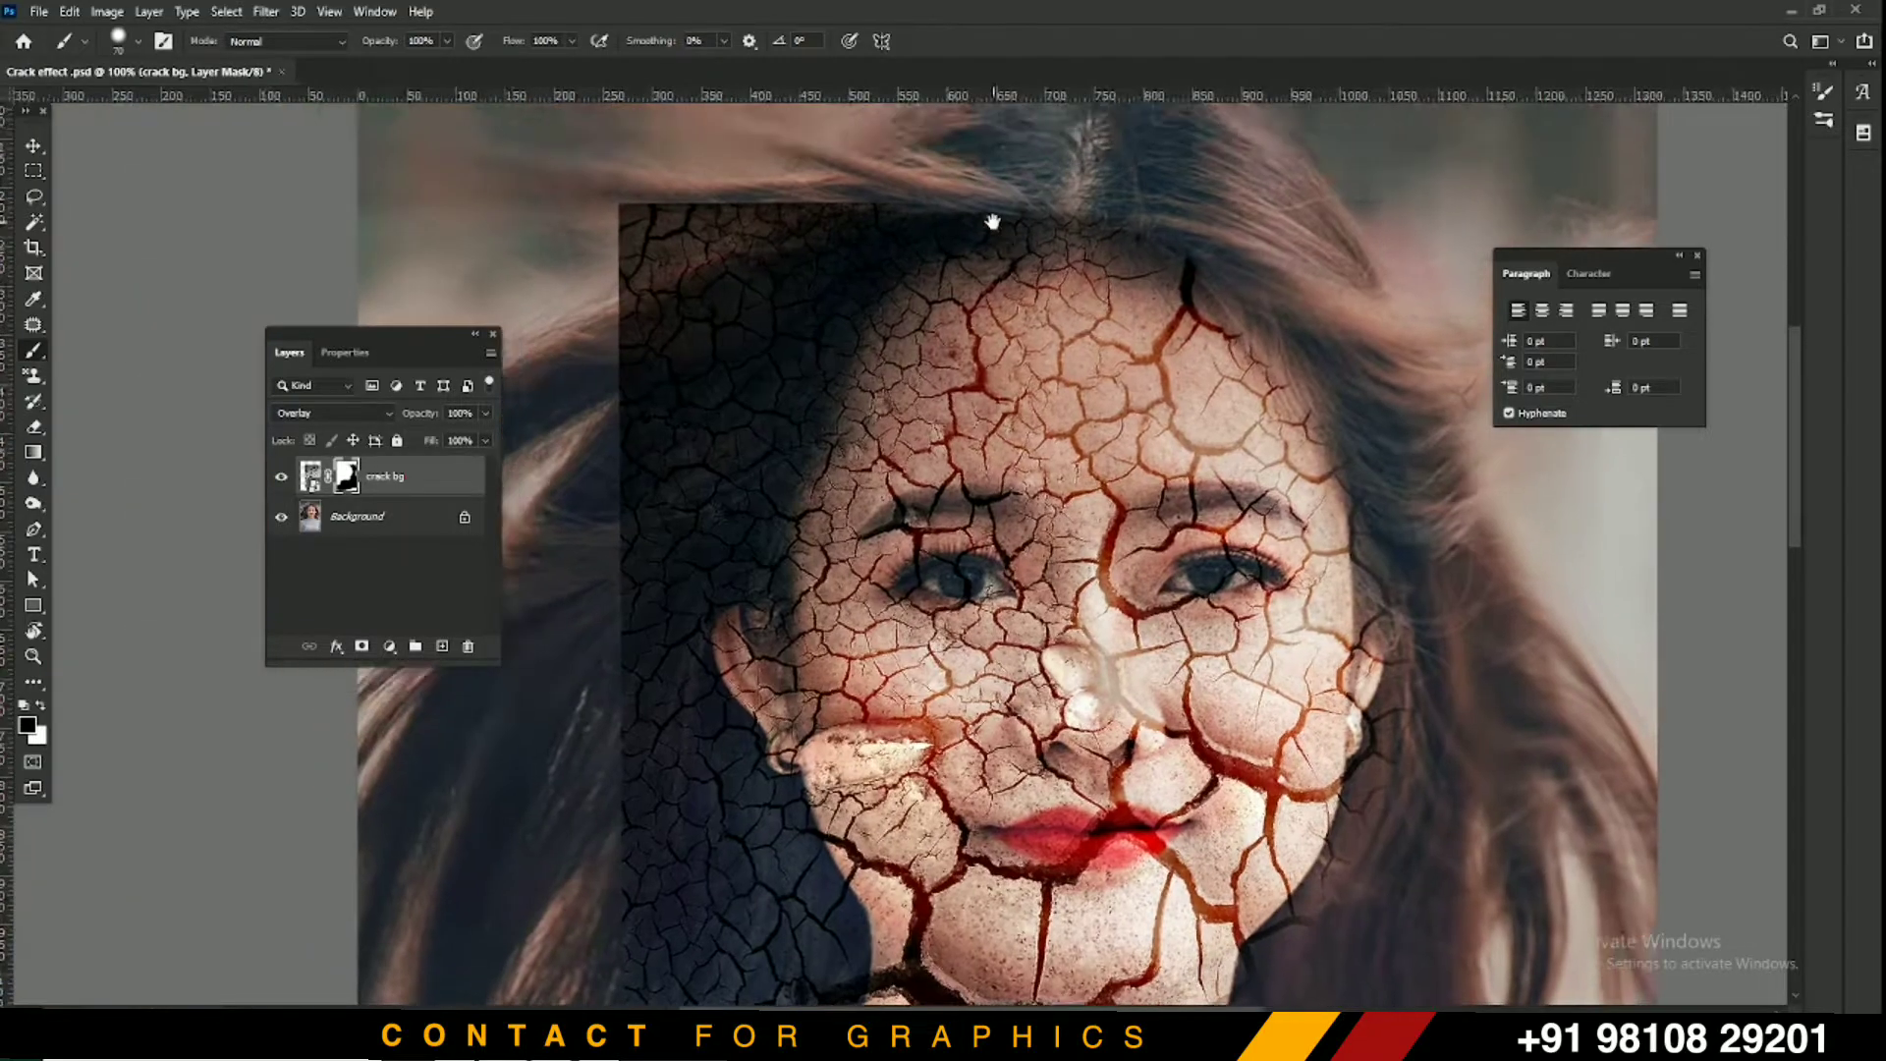
mouse_move(876, 203)
mouse_down()
mouse_move(750, 519)
mouse_move(630, 630)
mouse_move(709, 271)
mouse_move(708, 155)
mouse_move(558, 284)
mouse_move(891, 178)
mouse_move(645, 253)
mouse_move(812, 203)
mouse_move(664, 473)
mouse_move(760, 278)
mouse_move(698, 218)
mouse_move(679, 322)
mouse_up()
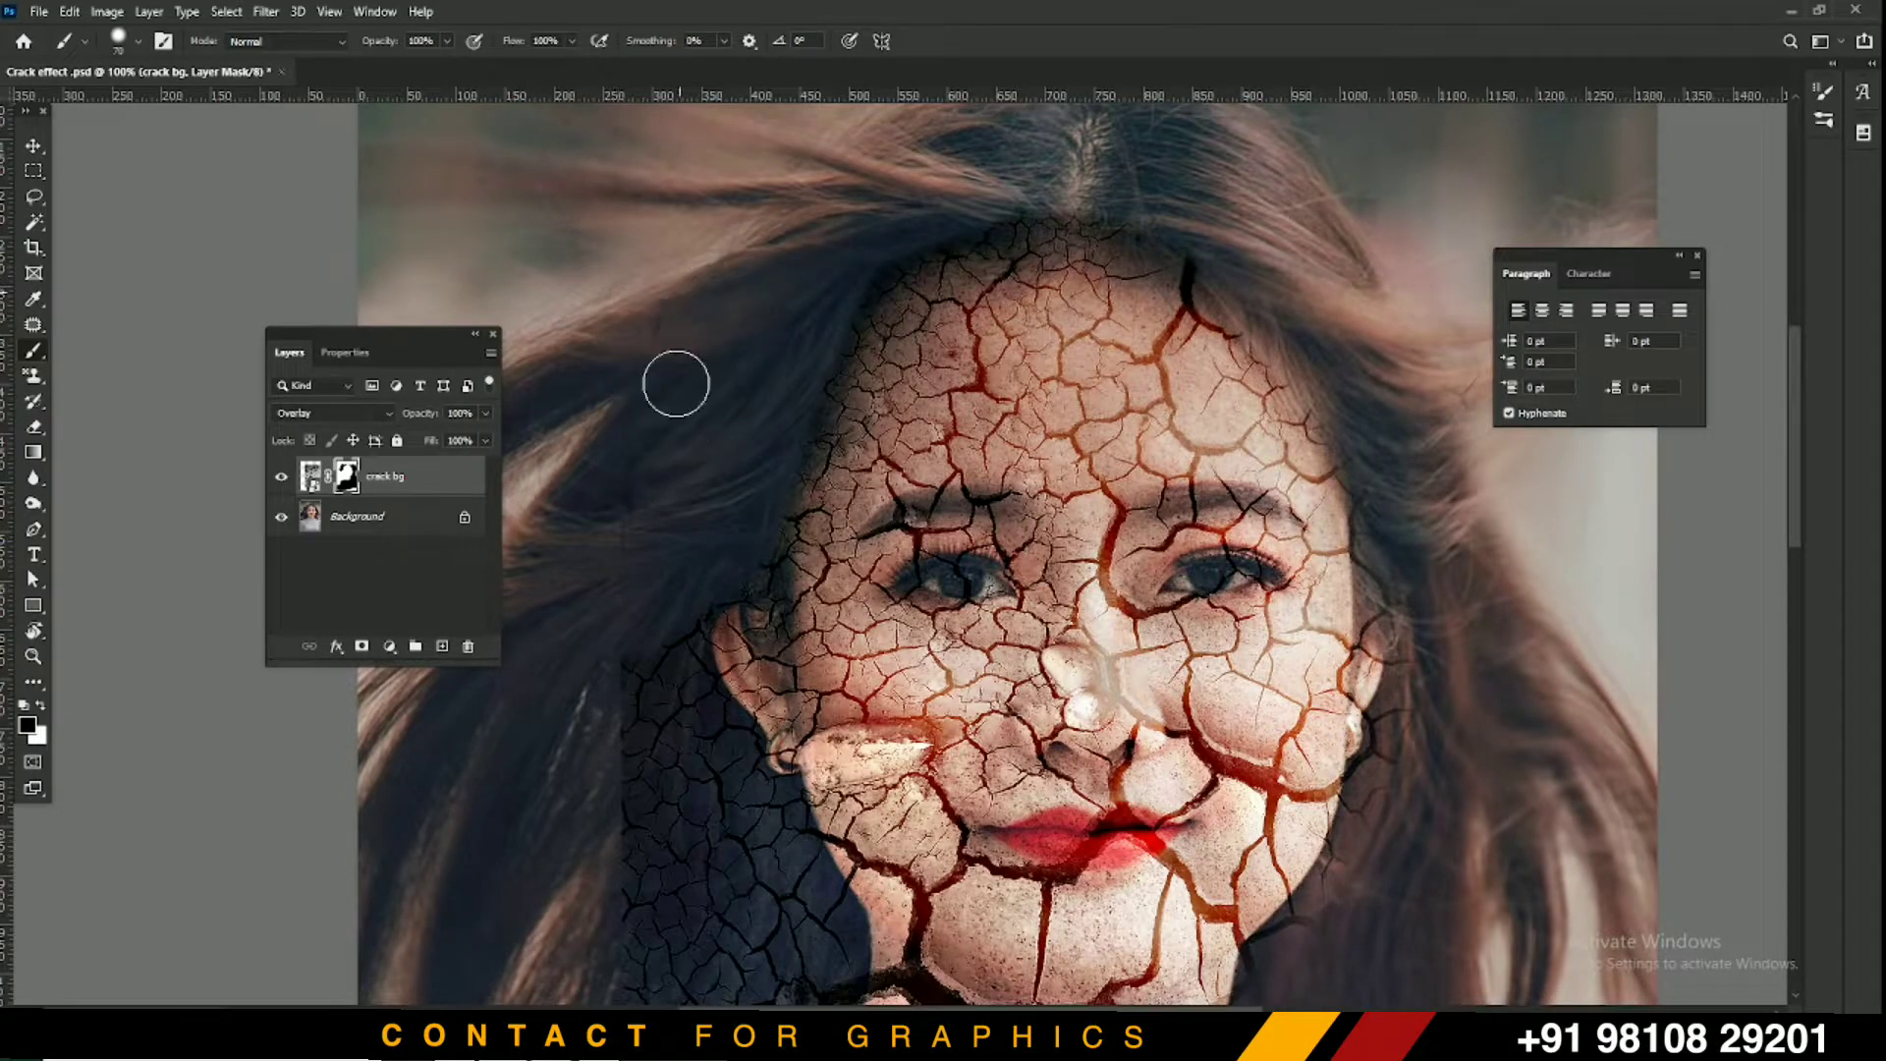
drag(732, 410, 767, 175)
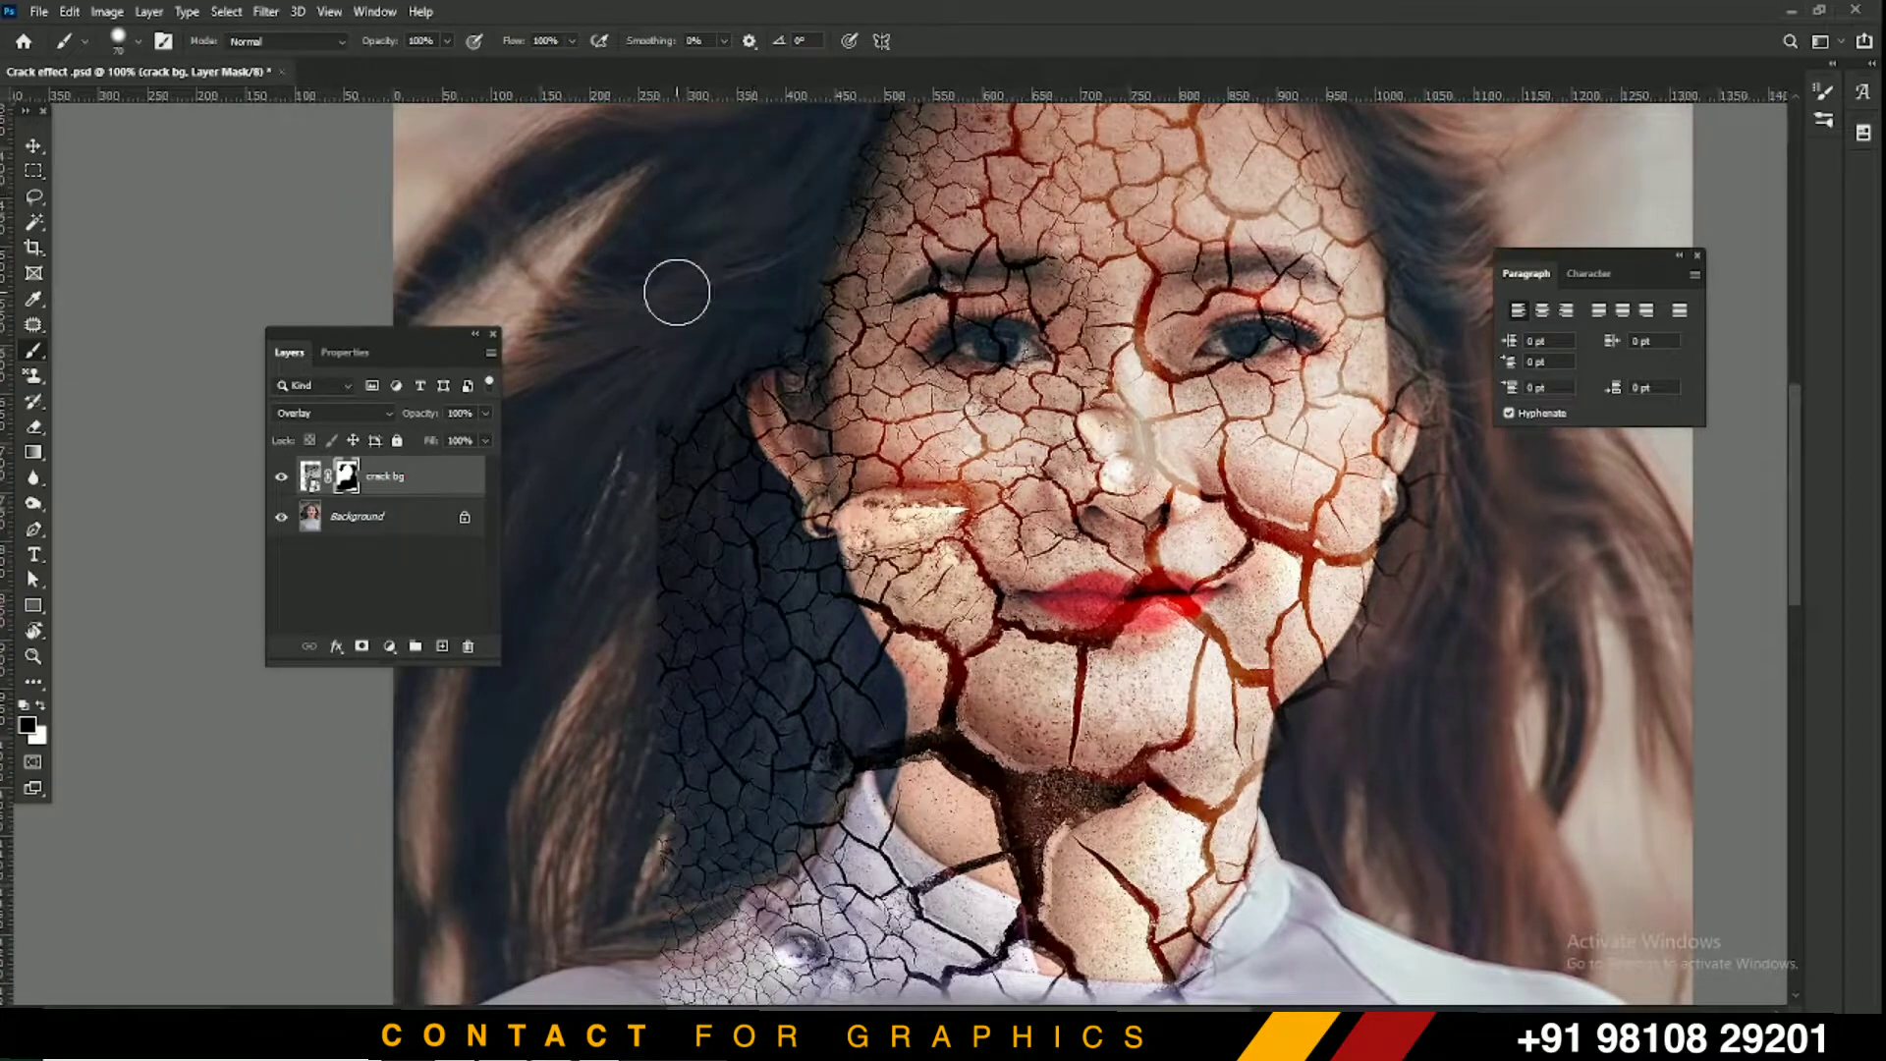
key(bracketright)
key(bracketright)
key(bracketright)
mouse_move(662, 570)
mouse_down()
mouse_move(679, 402)
mouse_move(685, 383)
mouse_move(692, 482)
mouse_move(722, 346)
mouse_up()
key(bracketleft)
key(bracketleft)
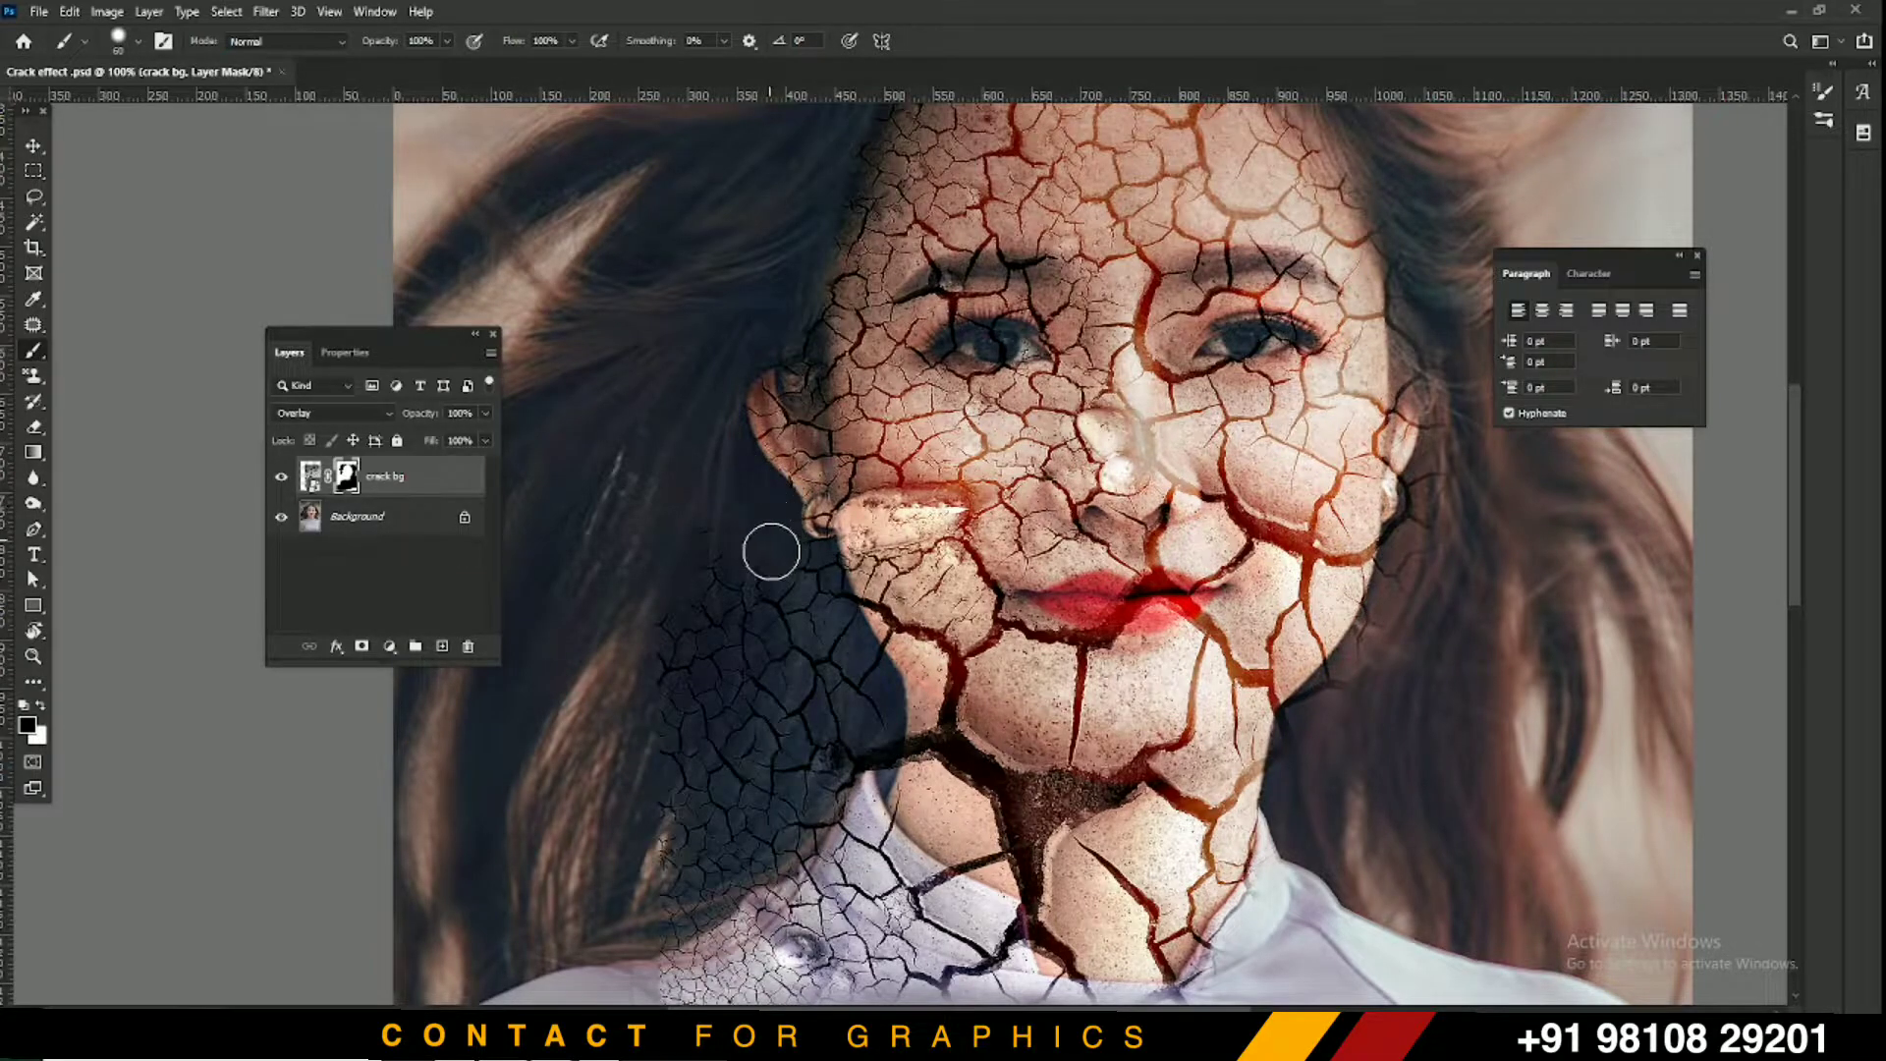
mouse_move(813, 587)
mouse_down()
mouse_move(847, 656)
mouse_move(845, 610)
mouse_move(820, 591)
mouse_up()
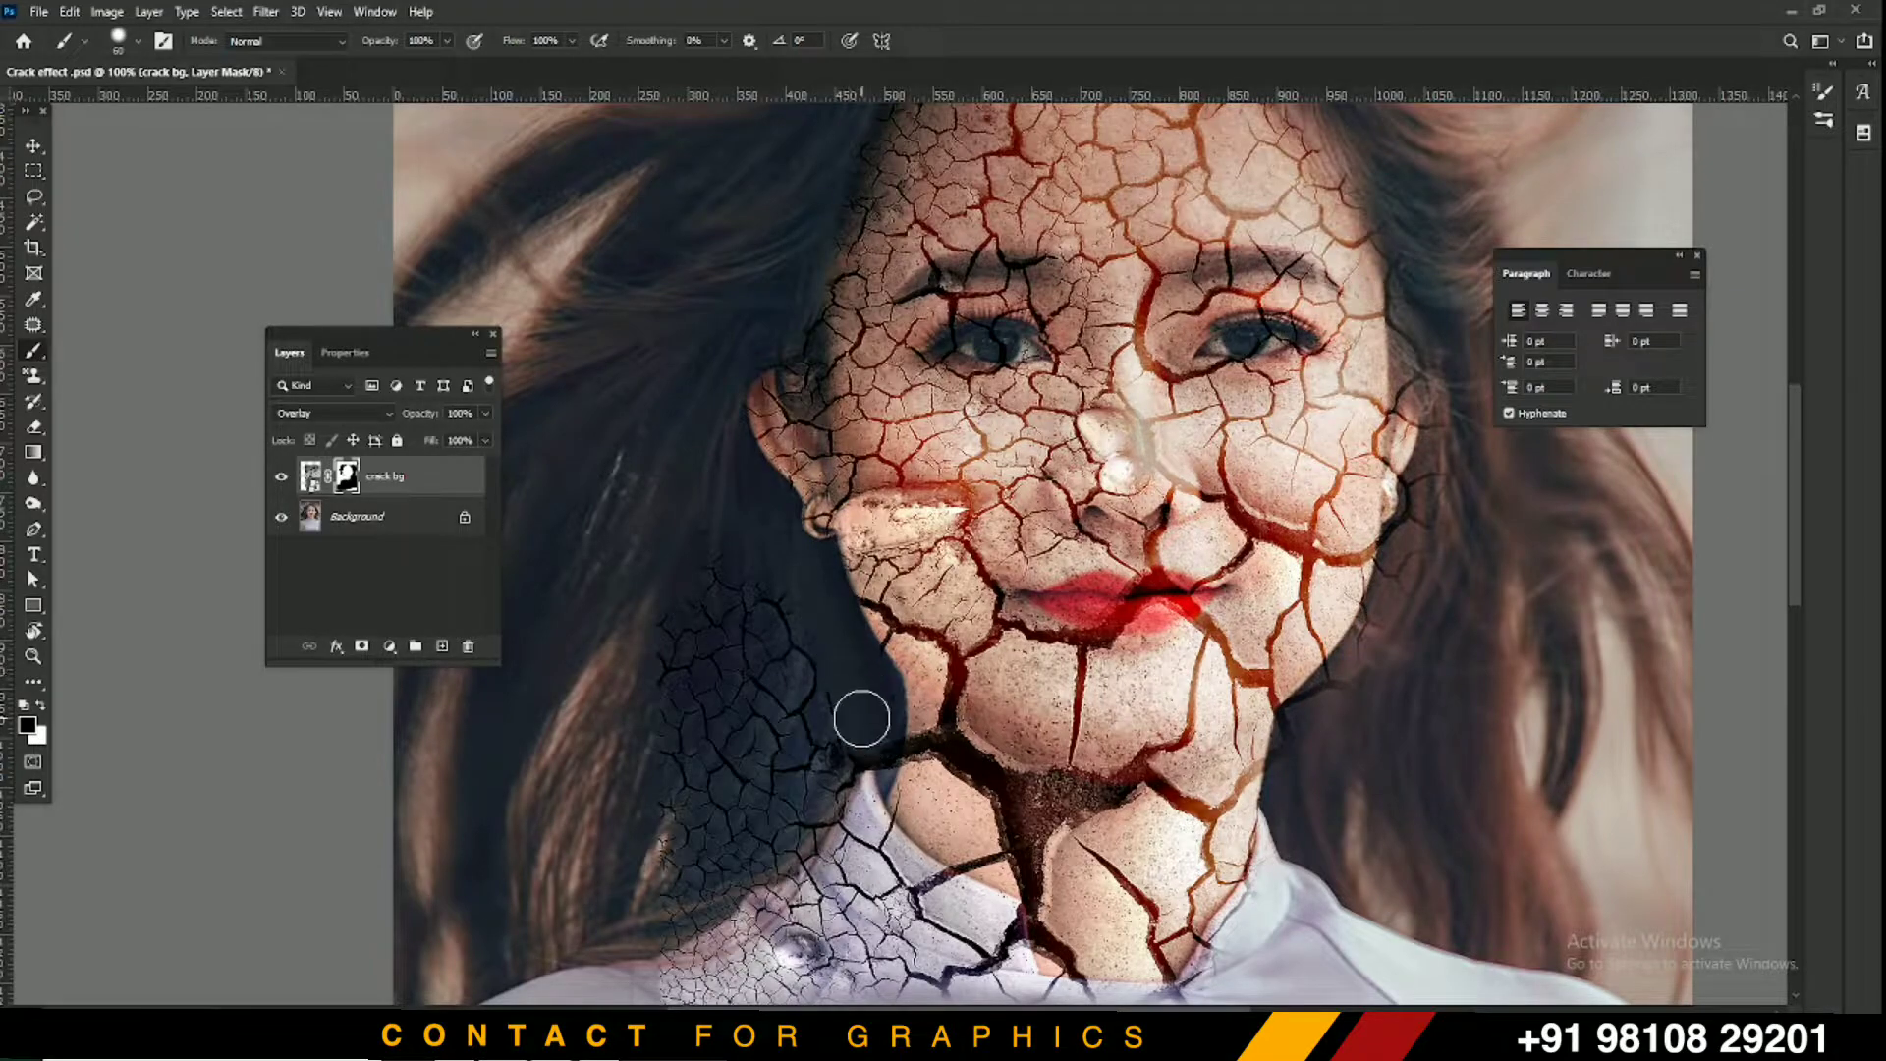
Check the mask with the red overlay, then paint out the cracks on the hair by the neck
mouse_move(796, 774)
mouse_down()
mouse_move(909, 589)
mouse_move(901, 645)
mouse_move(783, 746)
mouse_move(871, 623)
mouse_move(927, 472)
mouse_up()
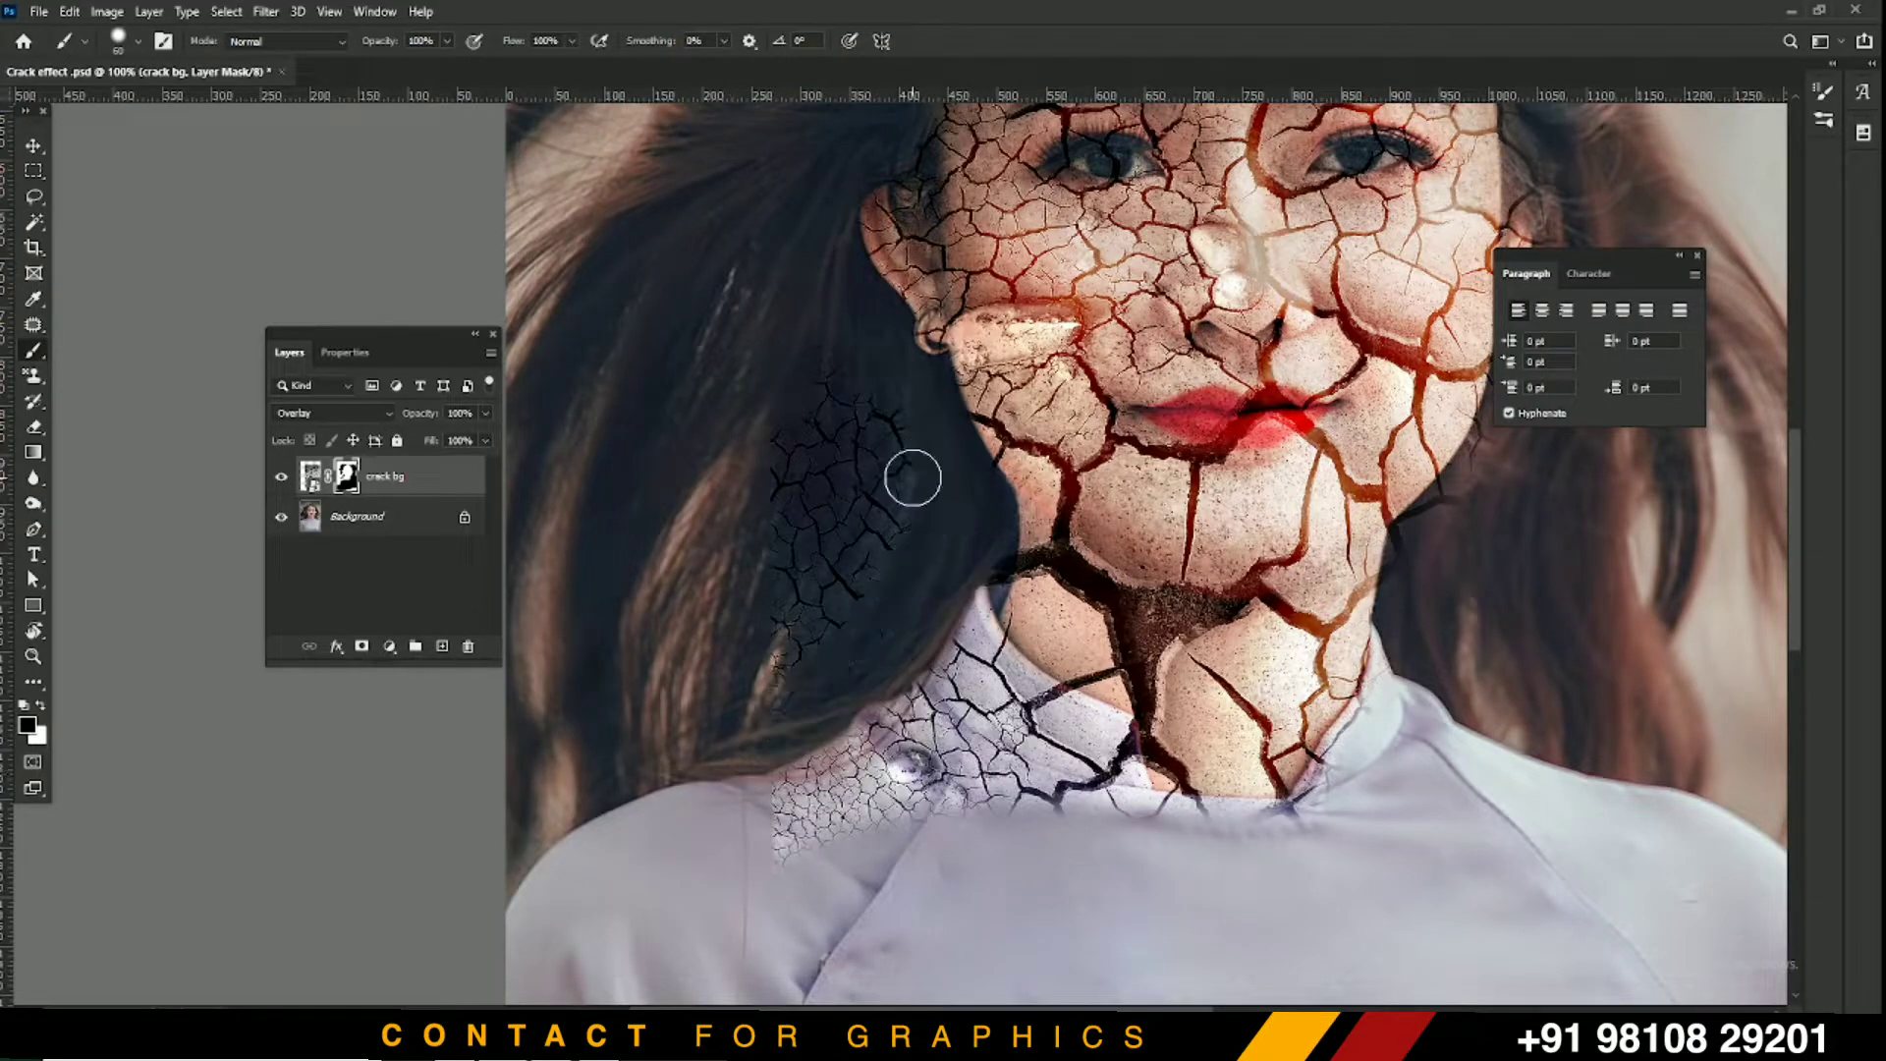
key(x)
key(backslash)
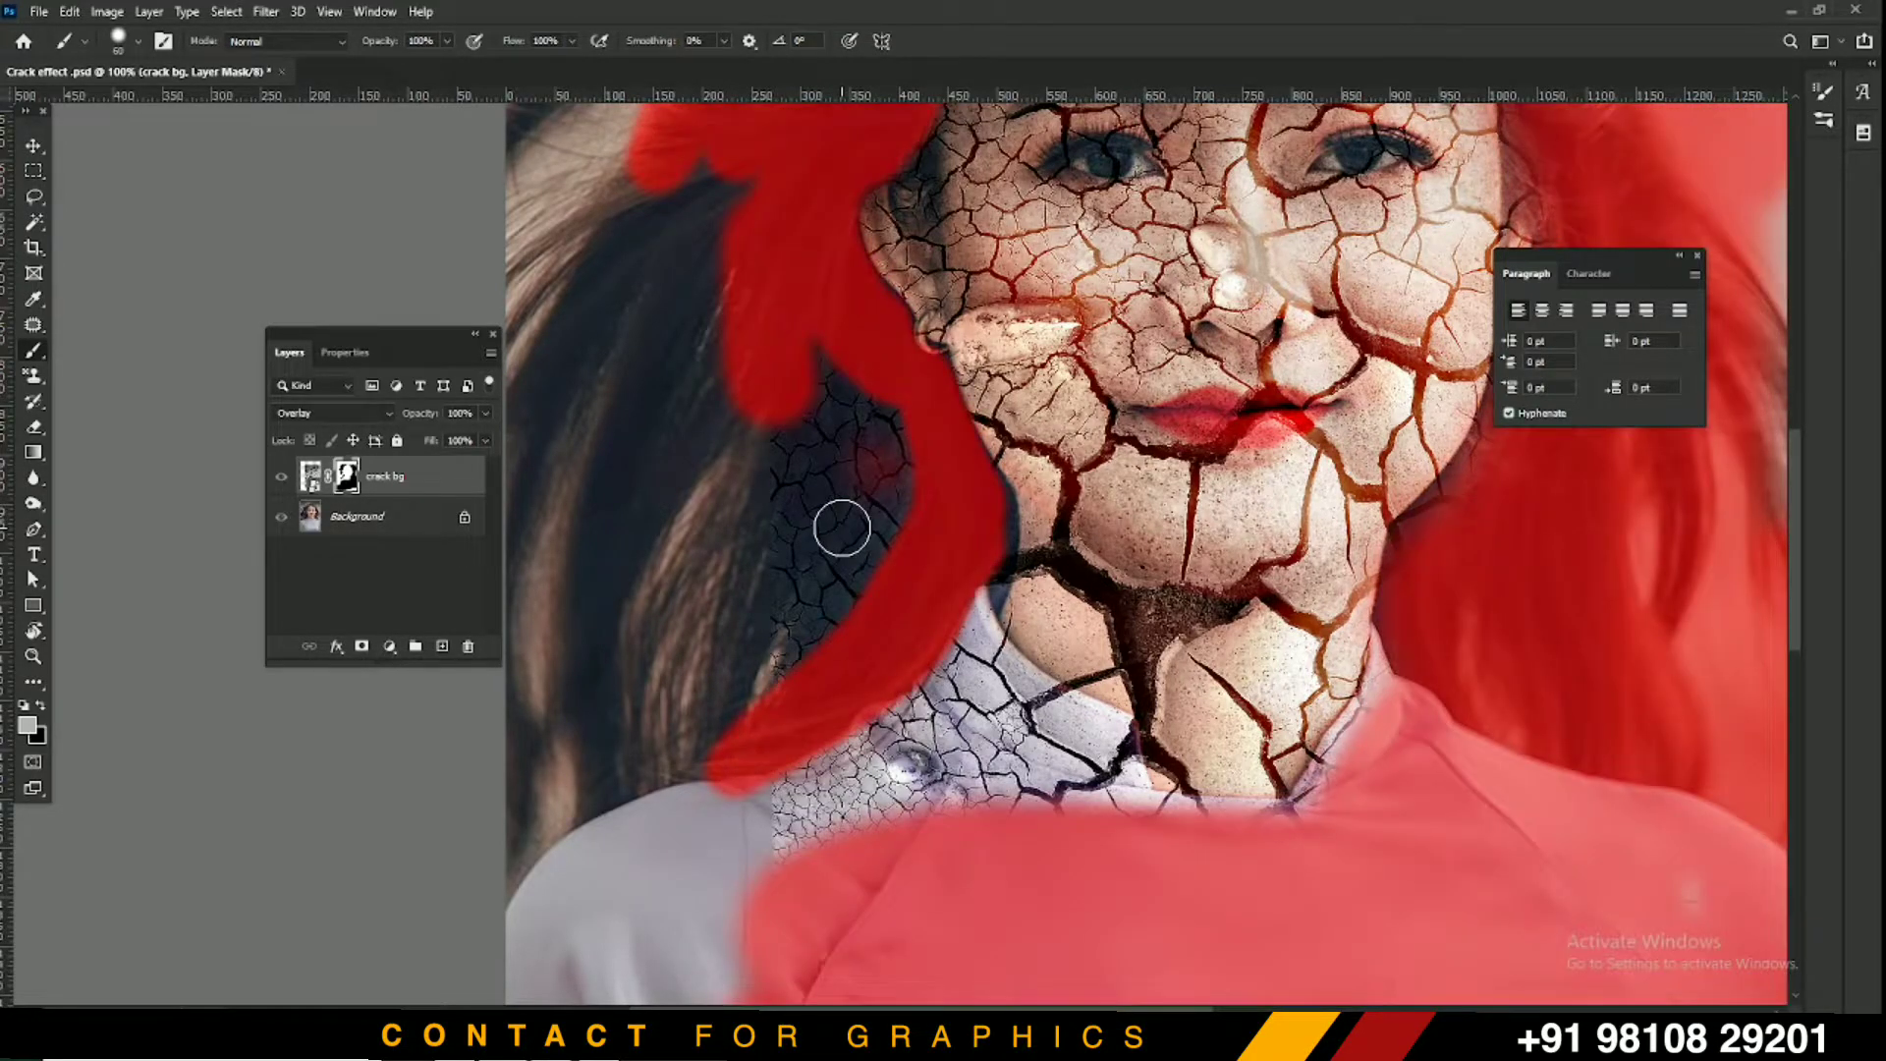
key(backslash)
key(x)
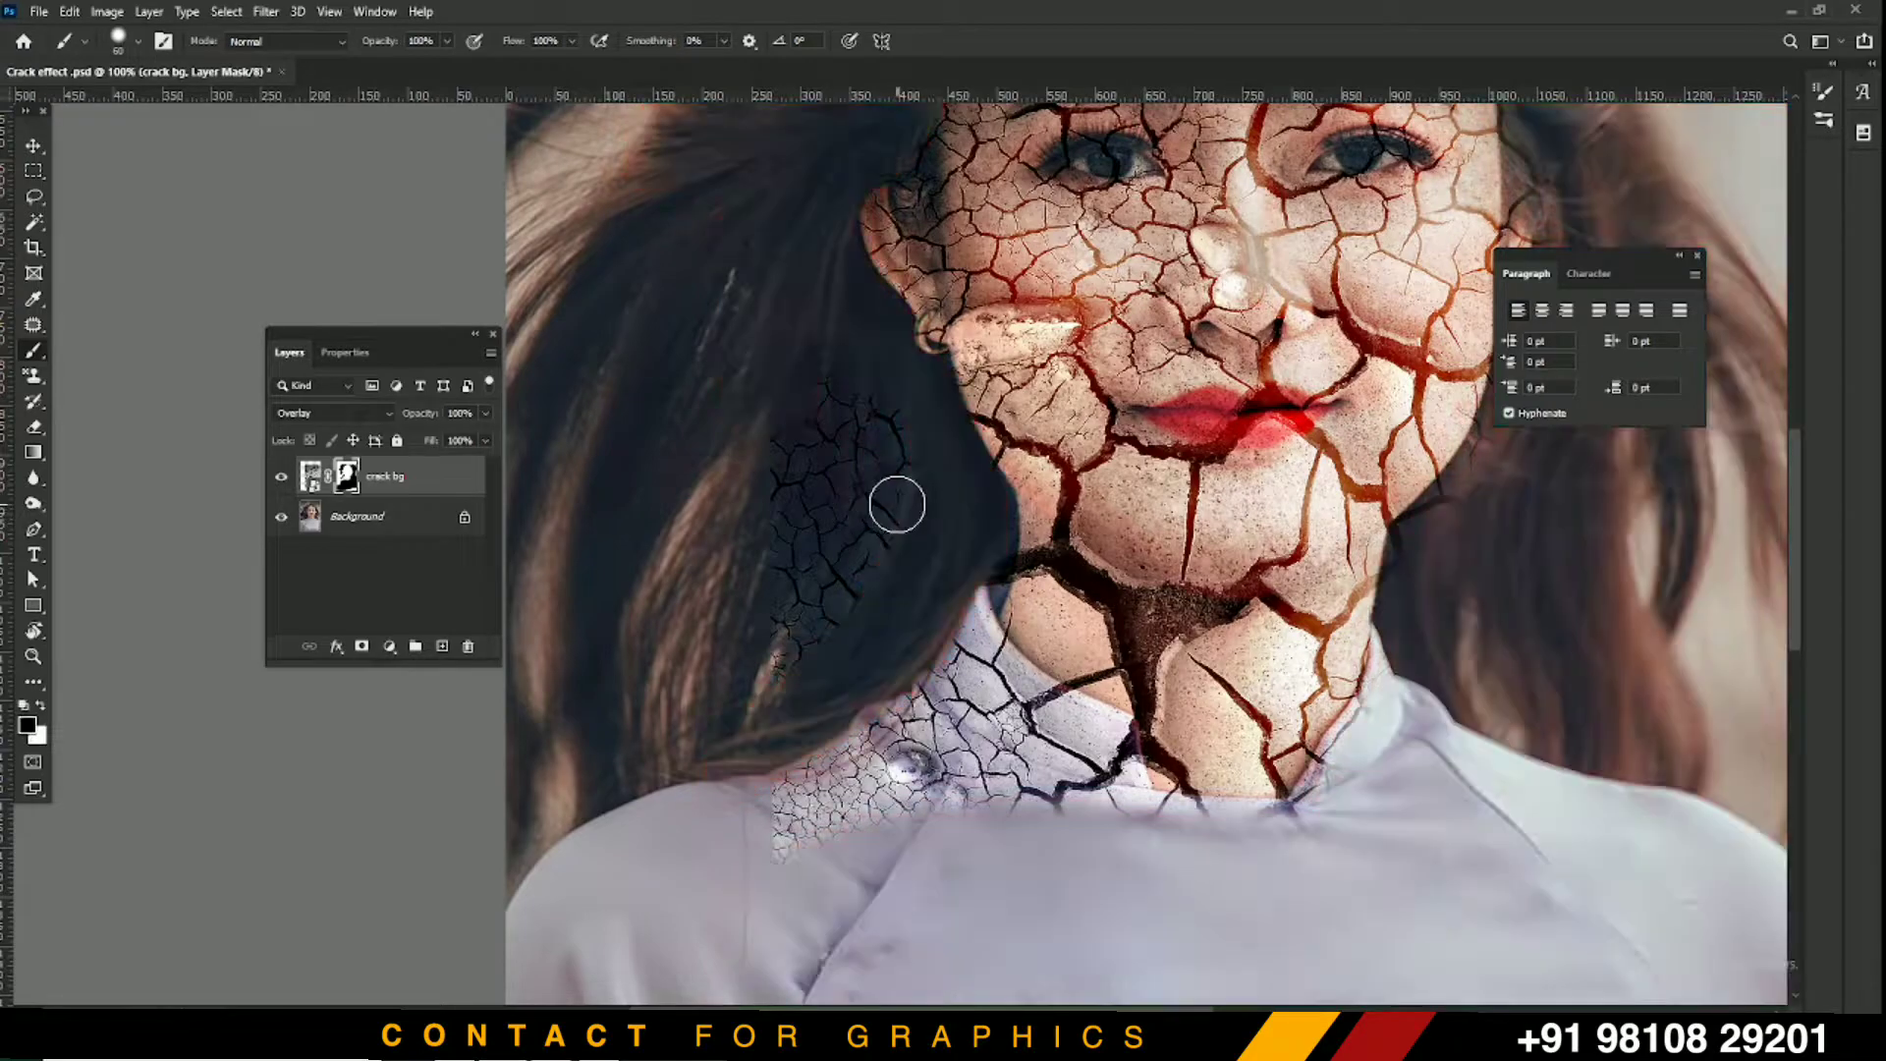
mouse_move(844, 414)
mouse_down()
mouse_move(896, 493)
mouse_move(886, 448)
mouse_move(840, 610)
mouse_move(779, 662)
mouse_move(810, 481)
mouse_move(777, 688)
mouse_up()
key(bracketleft)
key(bracketleft)
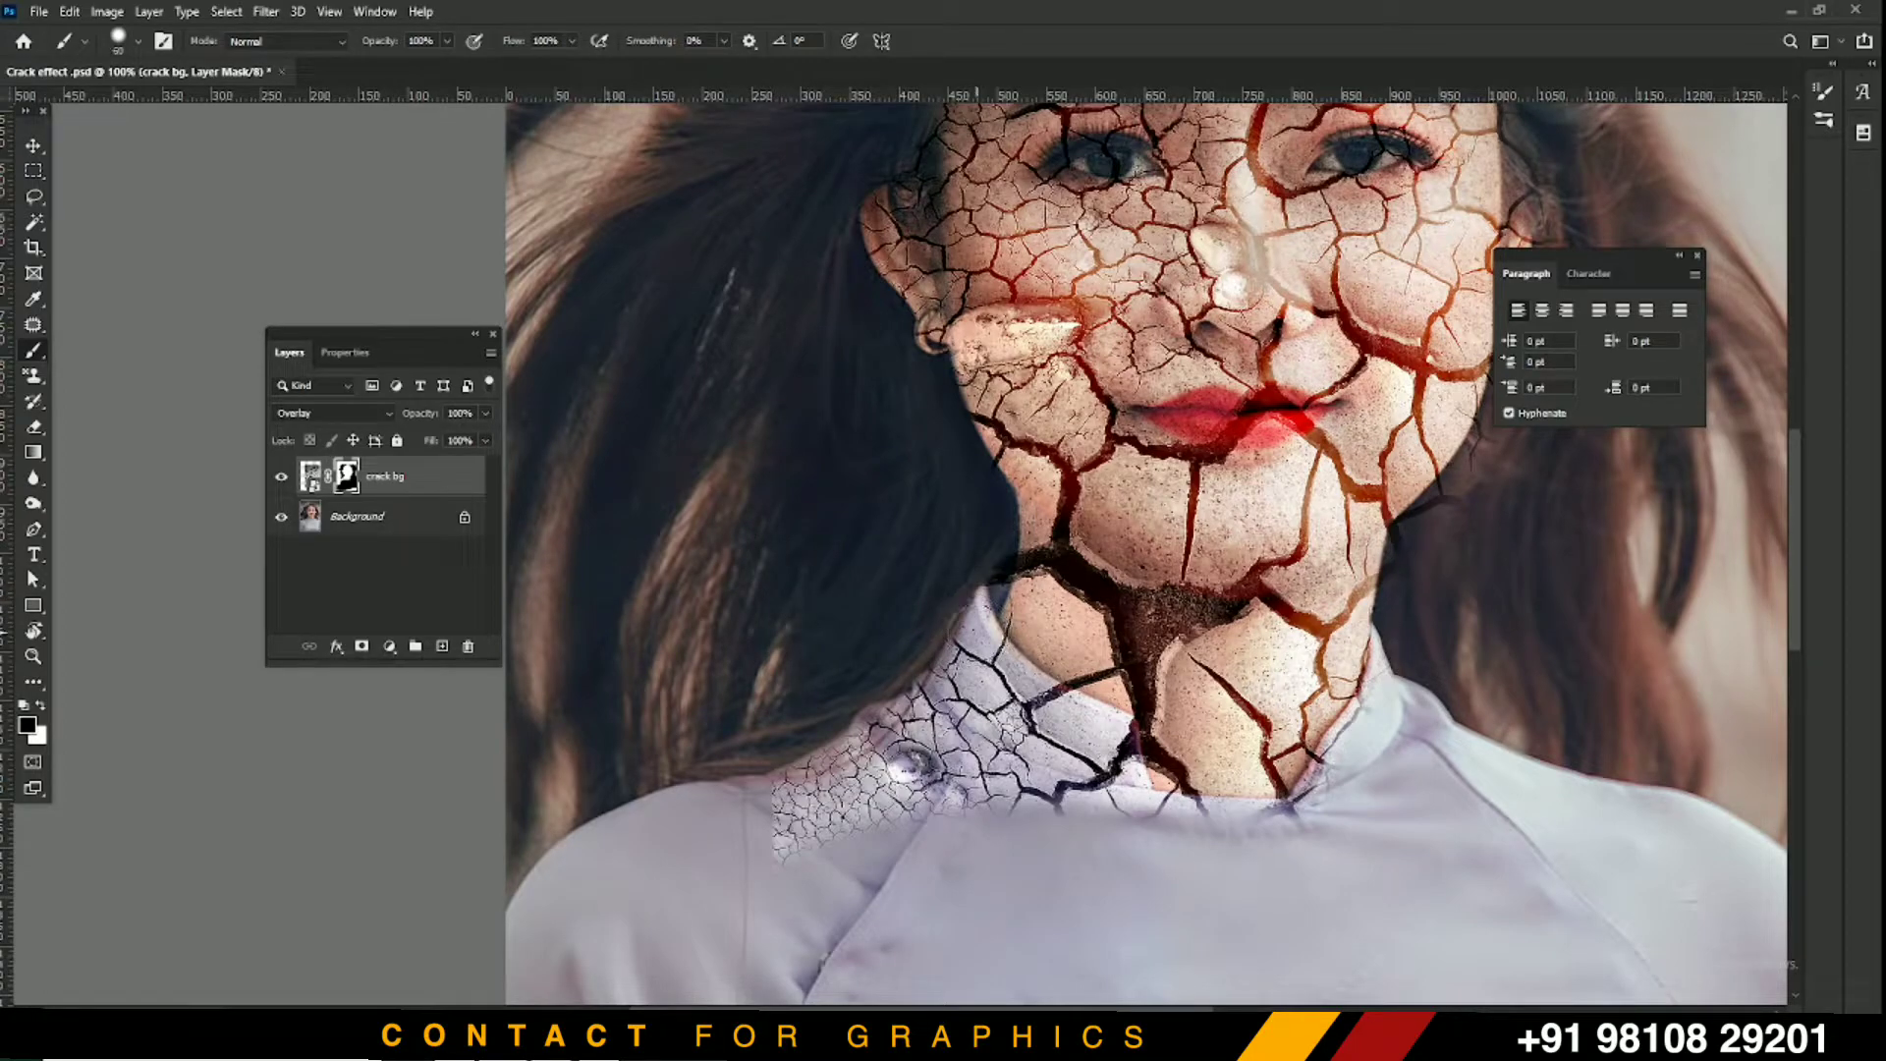
Paint out the cracks on the shirt collar, shoulder and beside the jaw
drag(967, 630, 1111, 760)
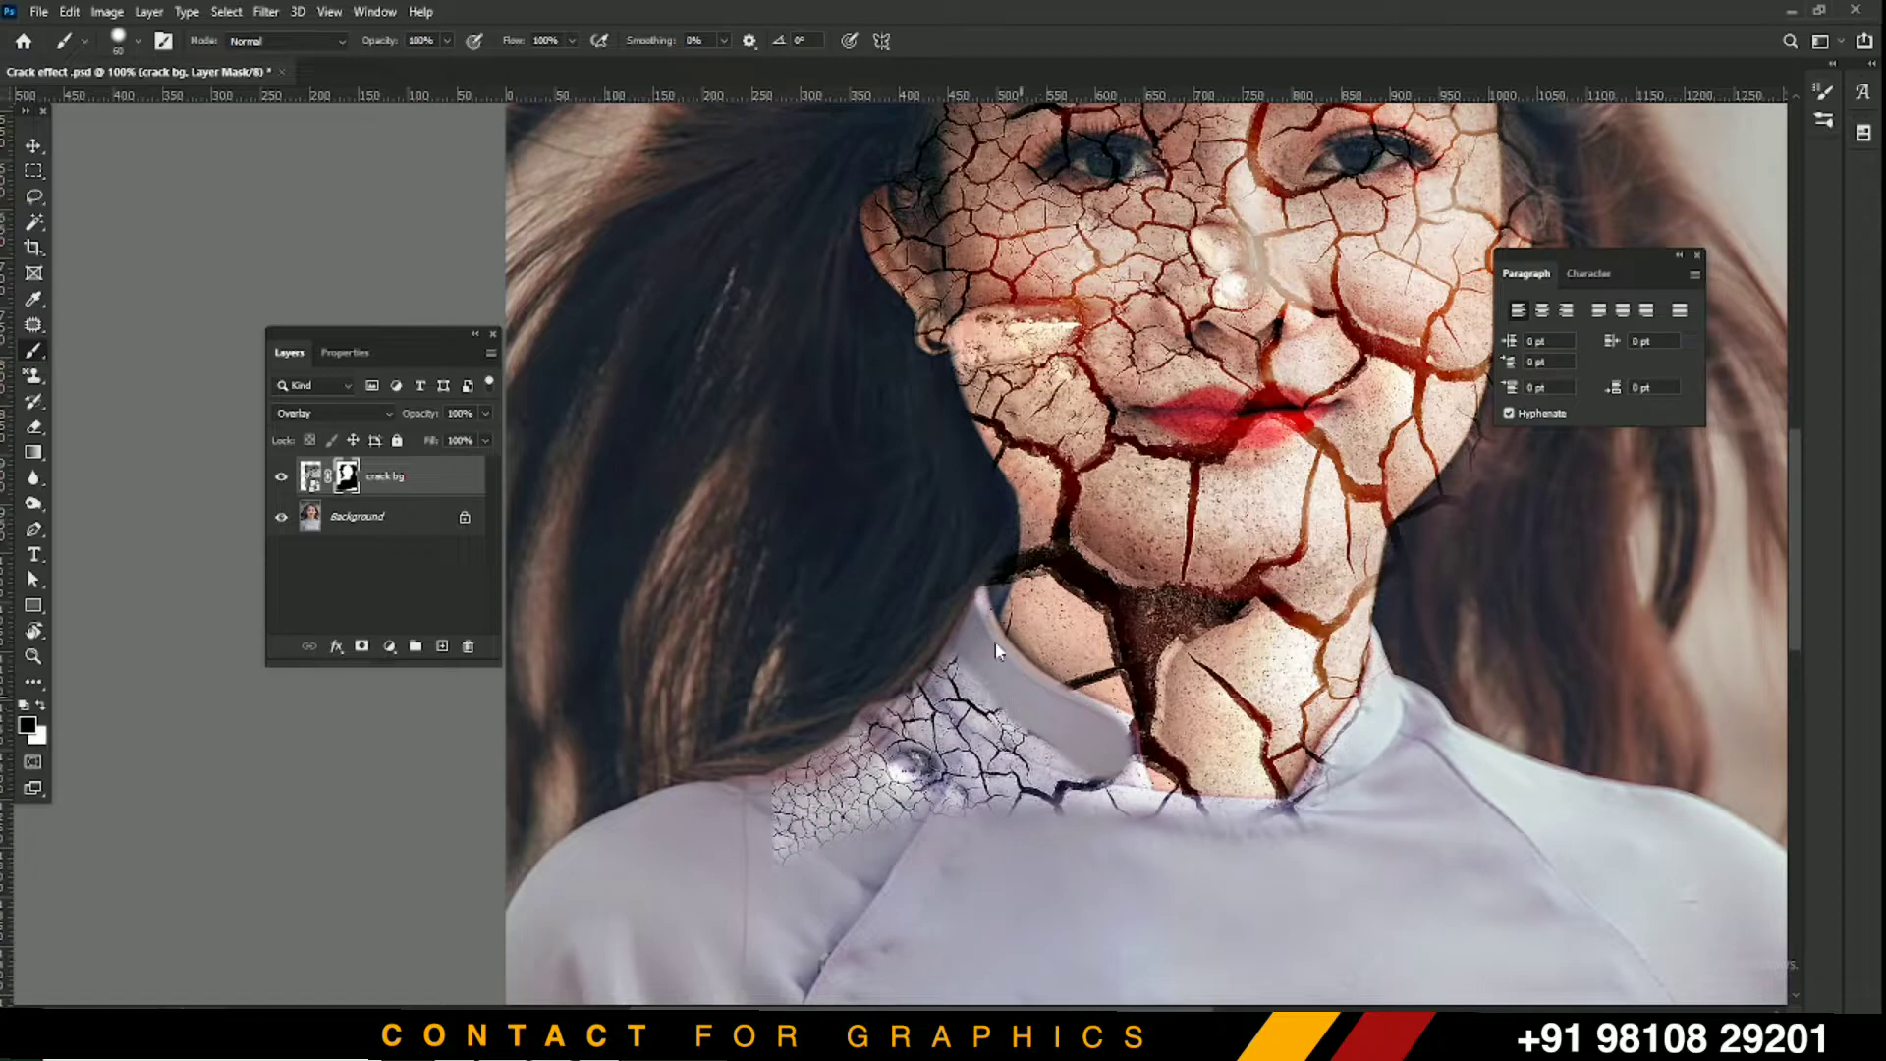
mouse_move(960, 602)
mouse_down()
mouse_move(976, 700)
mouse_move(1086, 806)
mouse_move(849, 694)
mouse_move(1004, 789)
mouse_move(816, 744)
mouse_move(735, 794)
mouse_move(874, 764)
mouse_move(900, 826)
mouse_move(775, 878)
mouse_move(878, 841)
mouse_move(1272, 860)
mouse_move(1298, 818)
mouse_move(1320, 820)
mouse_move(1080, 800)
mouse_move(1319, 827)
mouse_up()
key(bracketleft)
key(bracketleft)
mouse_move(1392, 688)
mouse_down()
mouse_move(1314, 814)
mouse_move(1400, 622)
mouse_up()
drag(1491, 483, 1064, 689)
mouse_move(1146, 535)
mouse_down()
mouse_move(1163, 542)
mouse_move(1151, 593)
mouse_move(1149, 562)
mouse_move(1118, 655)
mouse_move(1054, 721)
mouse_move(1038, 826)
mouse_up()
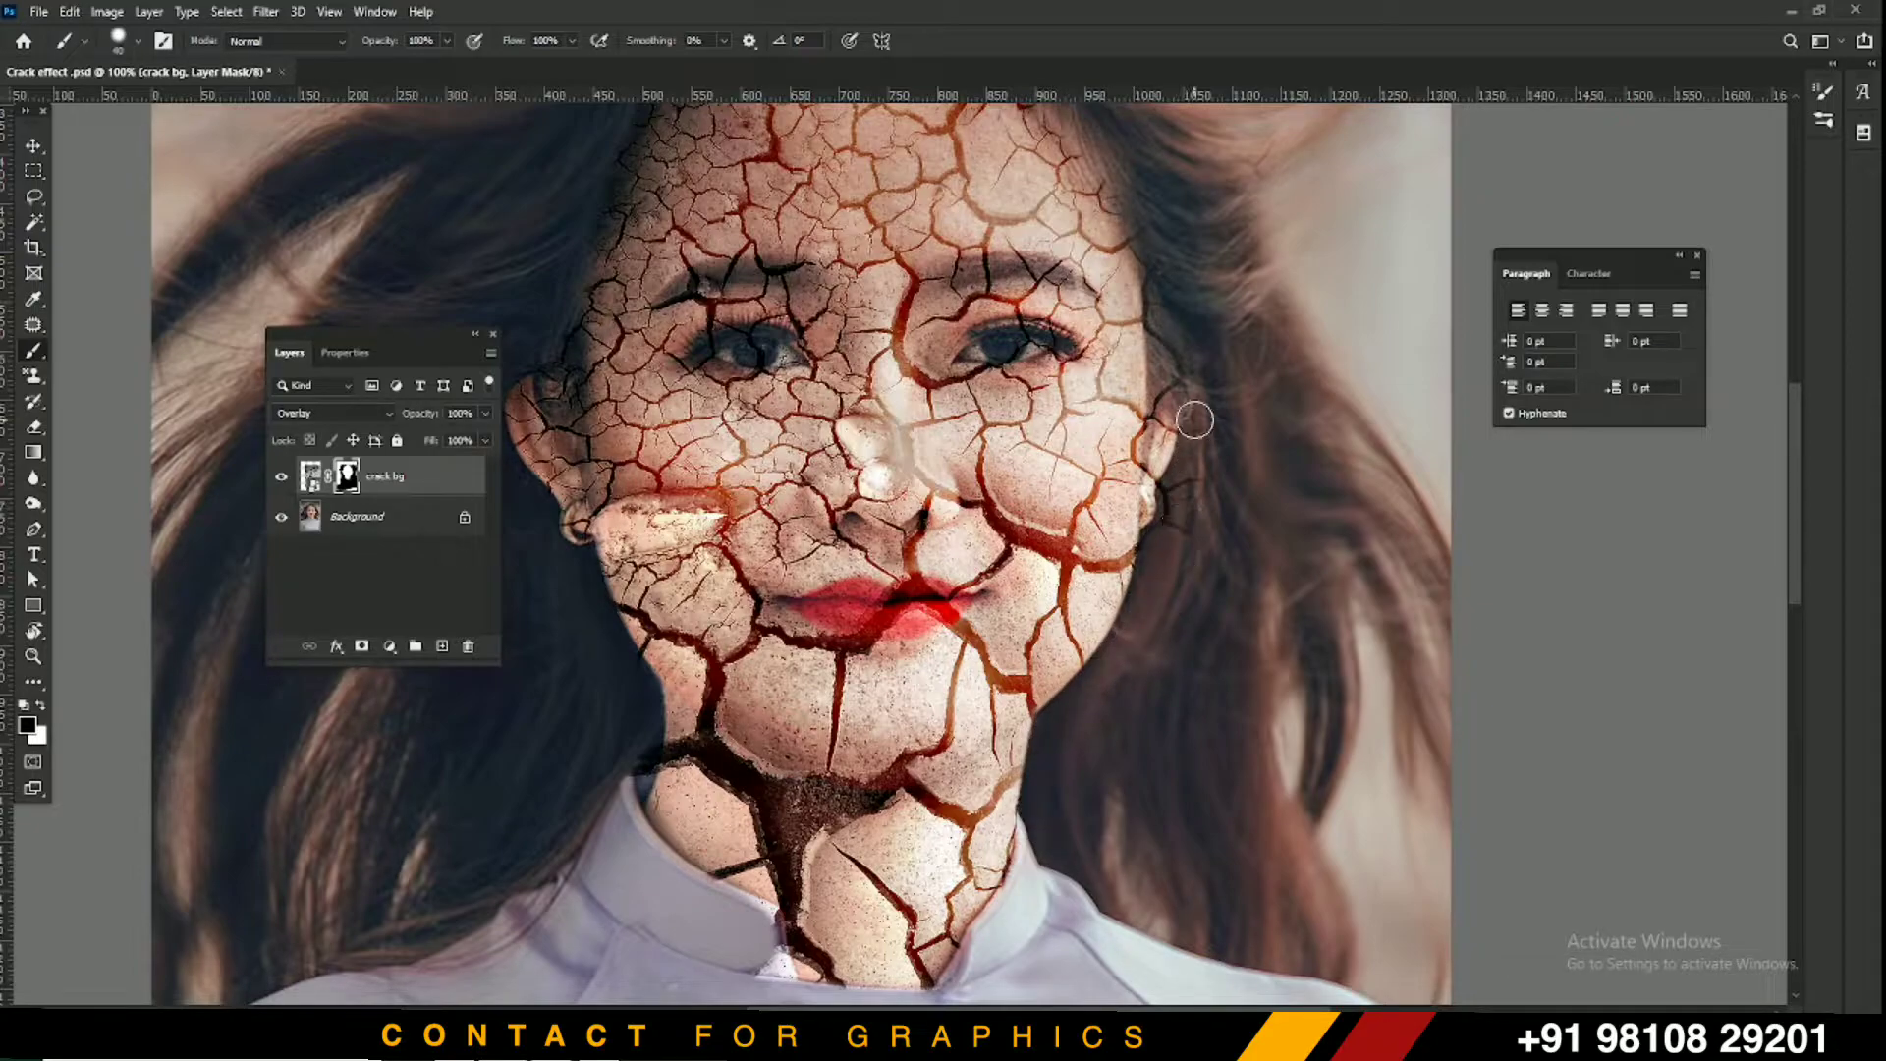
Mask the cracks off the left eye and both eyebrows with a 25 px brush
drag(1205, 383, 1148, 572)
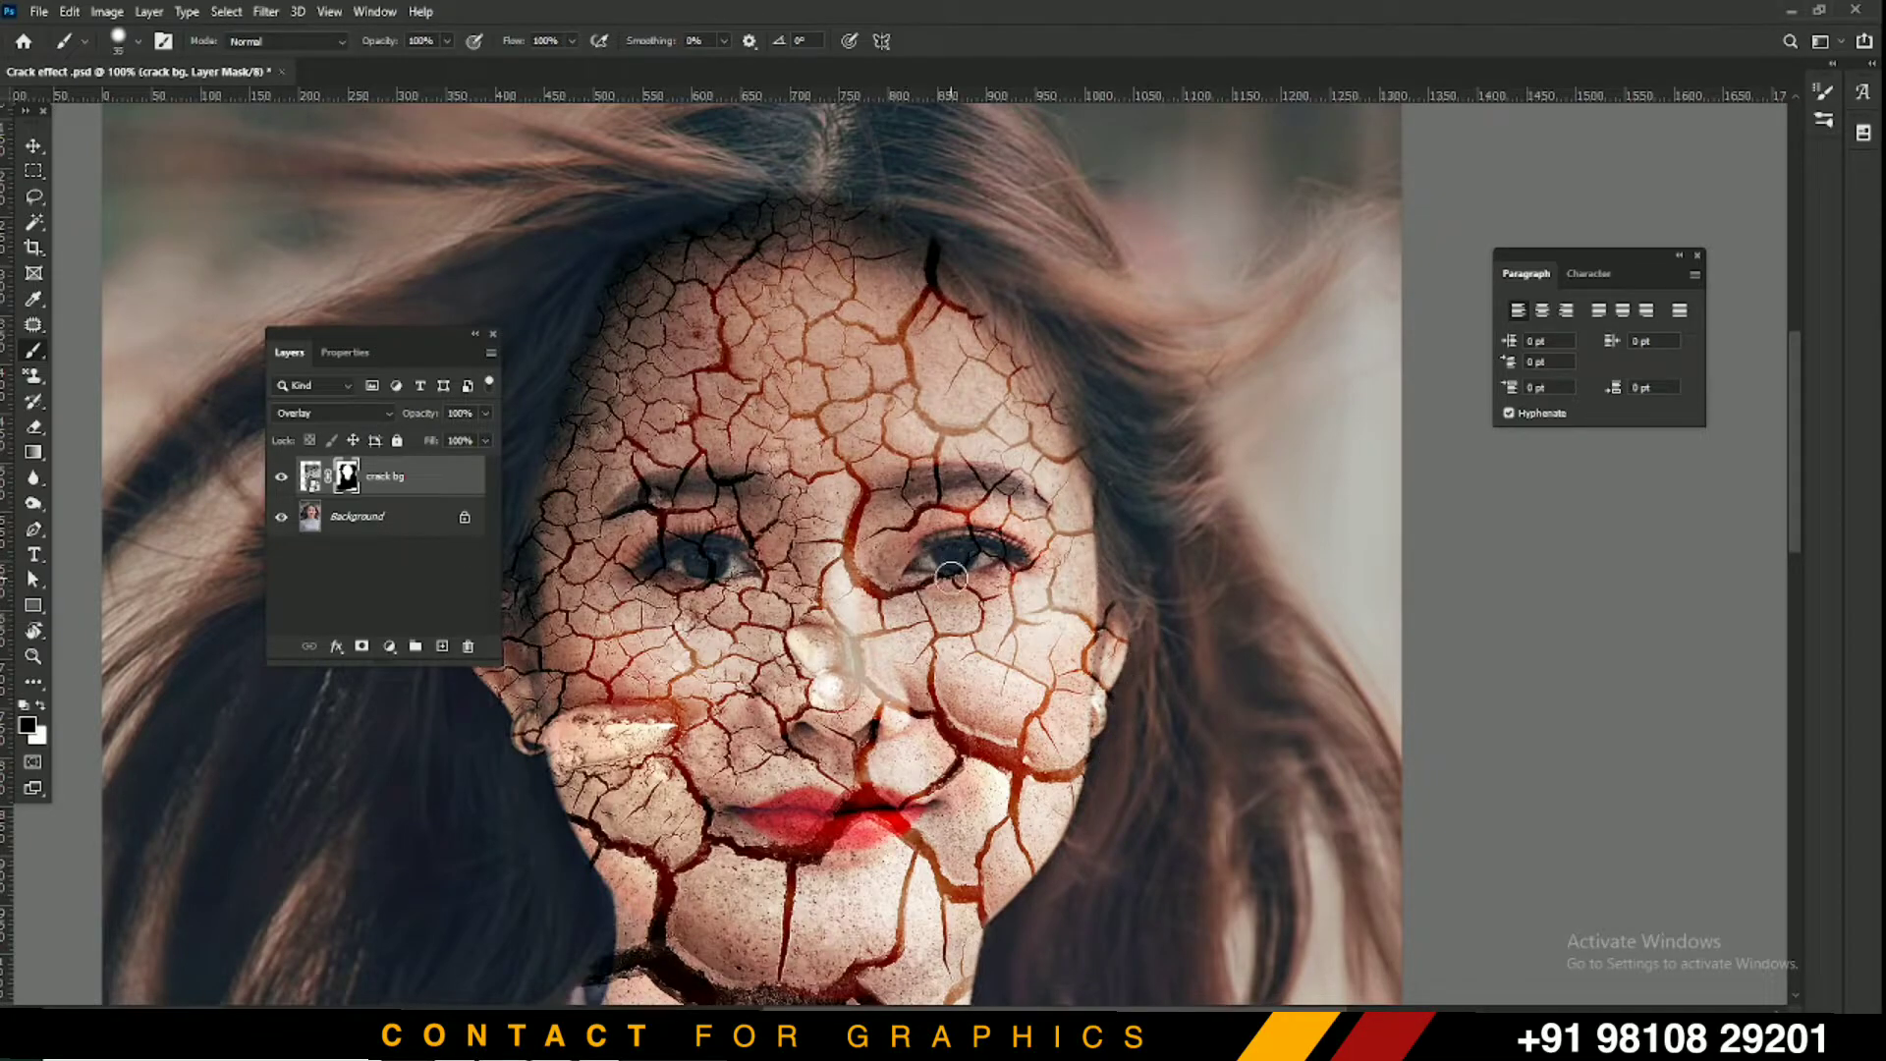
key(bracketleft)
key(bracketleft)
key(bracketleft)
mouse_move(740, 563)
mouse_down()
mouse_move(678, 563)
mouse_move(706, 565)
mouse_up()
mouse_move(744, 479)
mouse_down()
mouse_move(677, 484)
mouse_move(751, 475)
mouse_move(612, 503)
mouse_move(675, 483)
mouse_up()
key(ctrl+z)
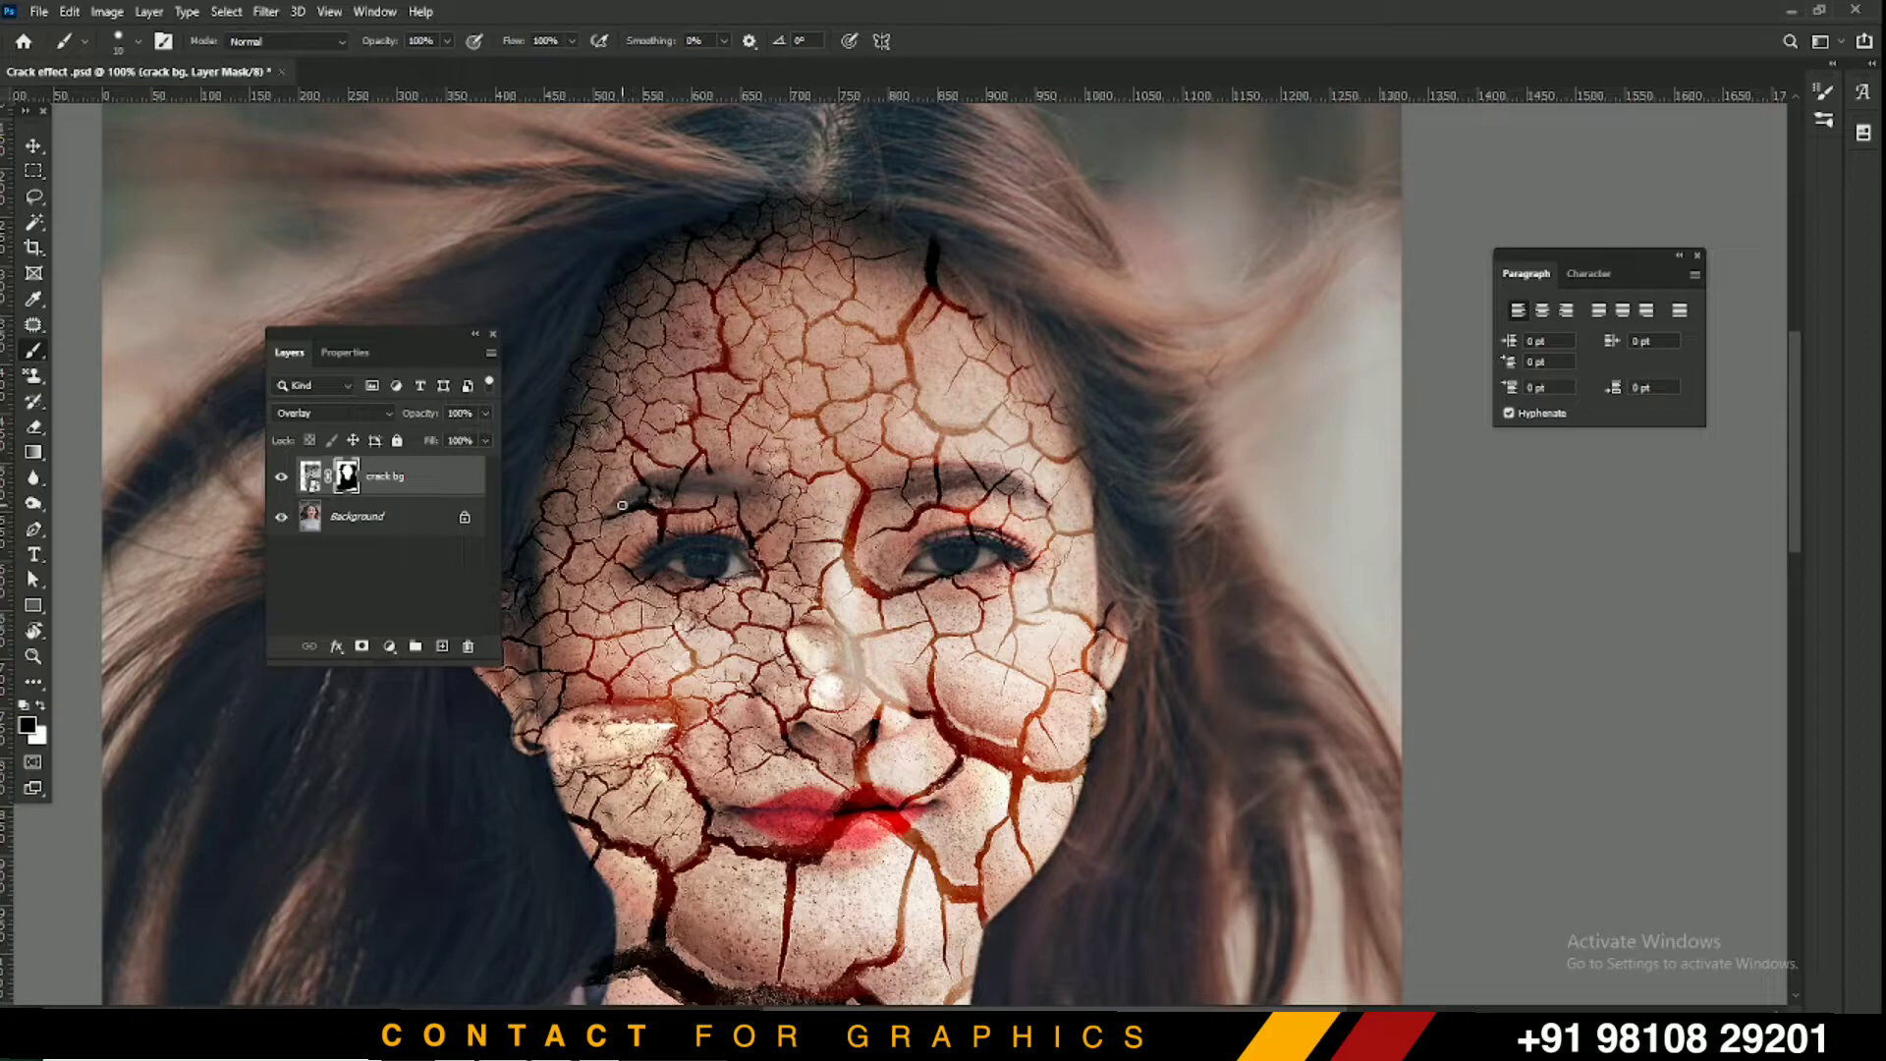
key(])
drag(673, 477, 705, 478)
mouse_move(896, 481)
mouse_down()
mouse_move(943, 472)
mouse_move(896, 488)
mouse_move(1014, 482)
mouse_up()
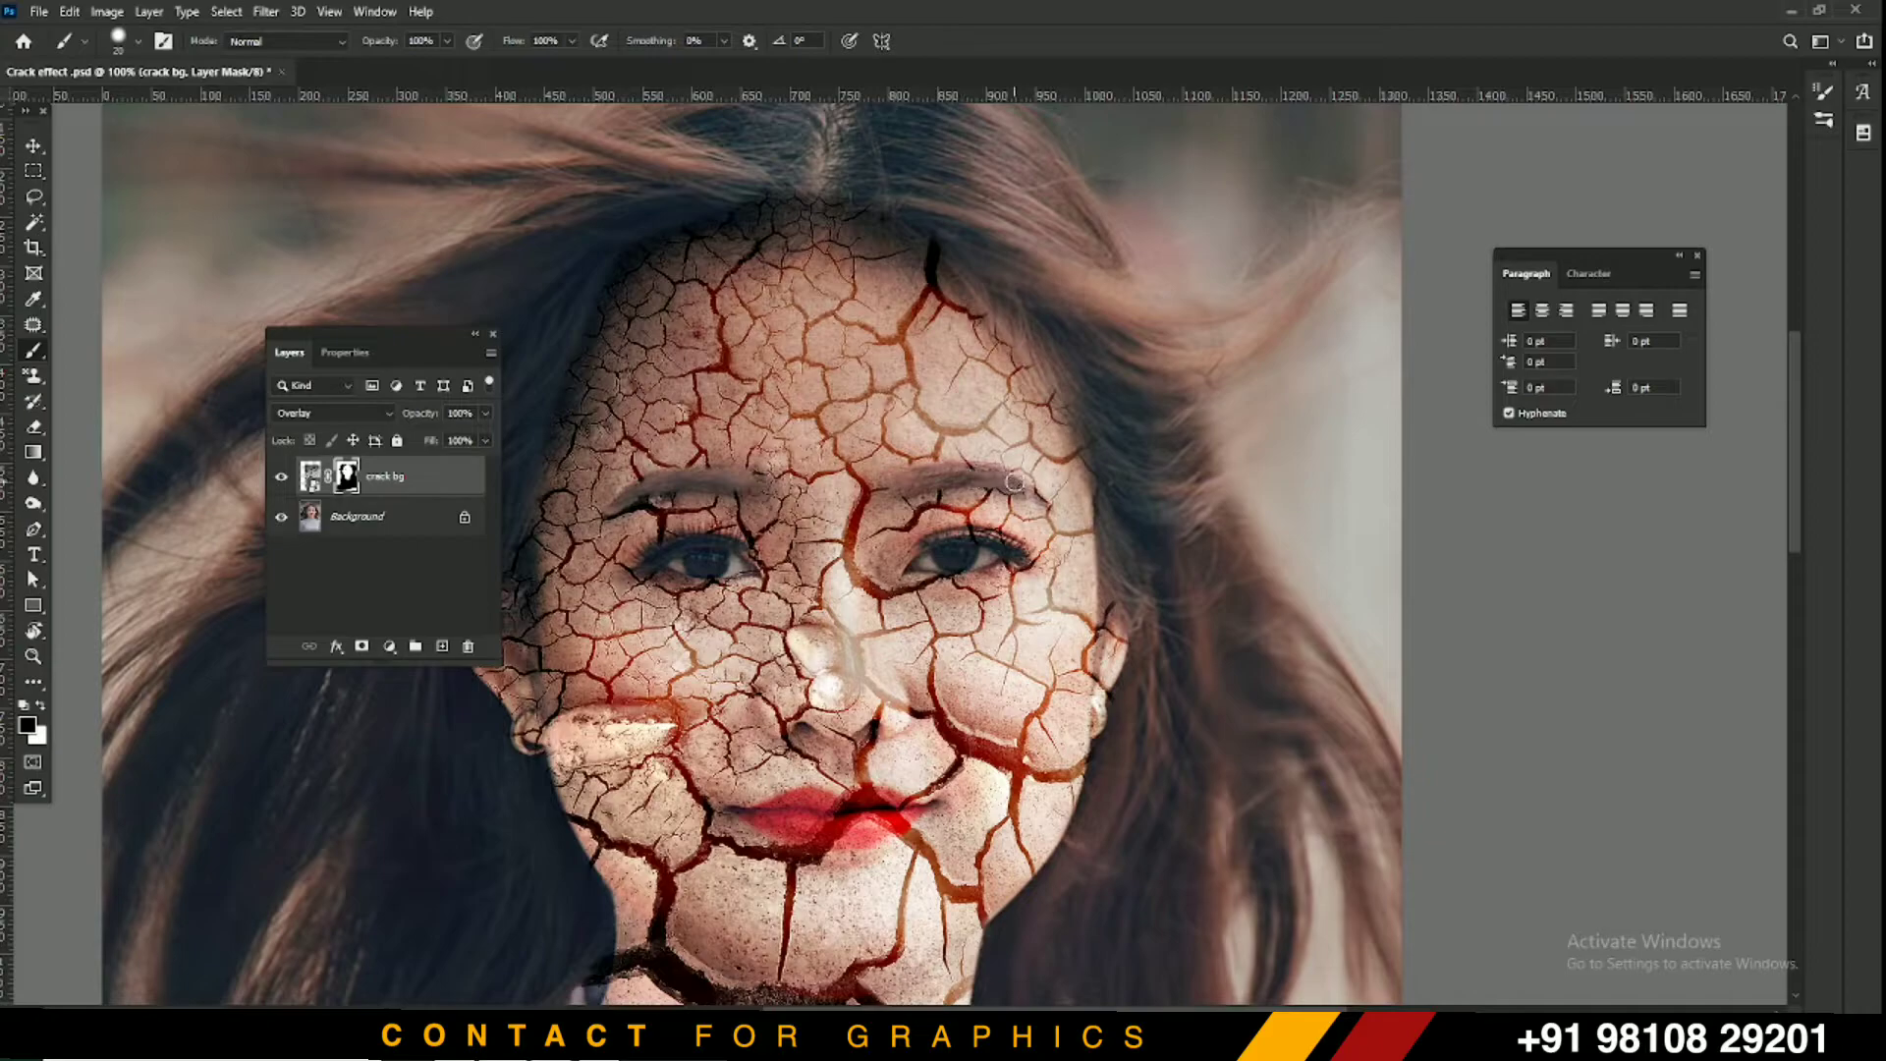
Paint out the crack texture across the lips with a 15 px brush
key(bracketleft)
key(bracketleft)
drag(820, 806, 875, 797)
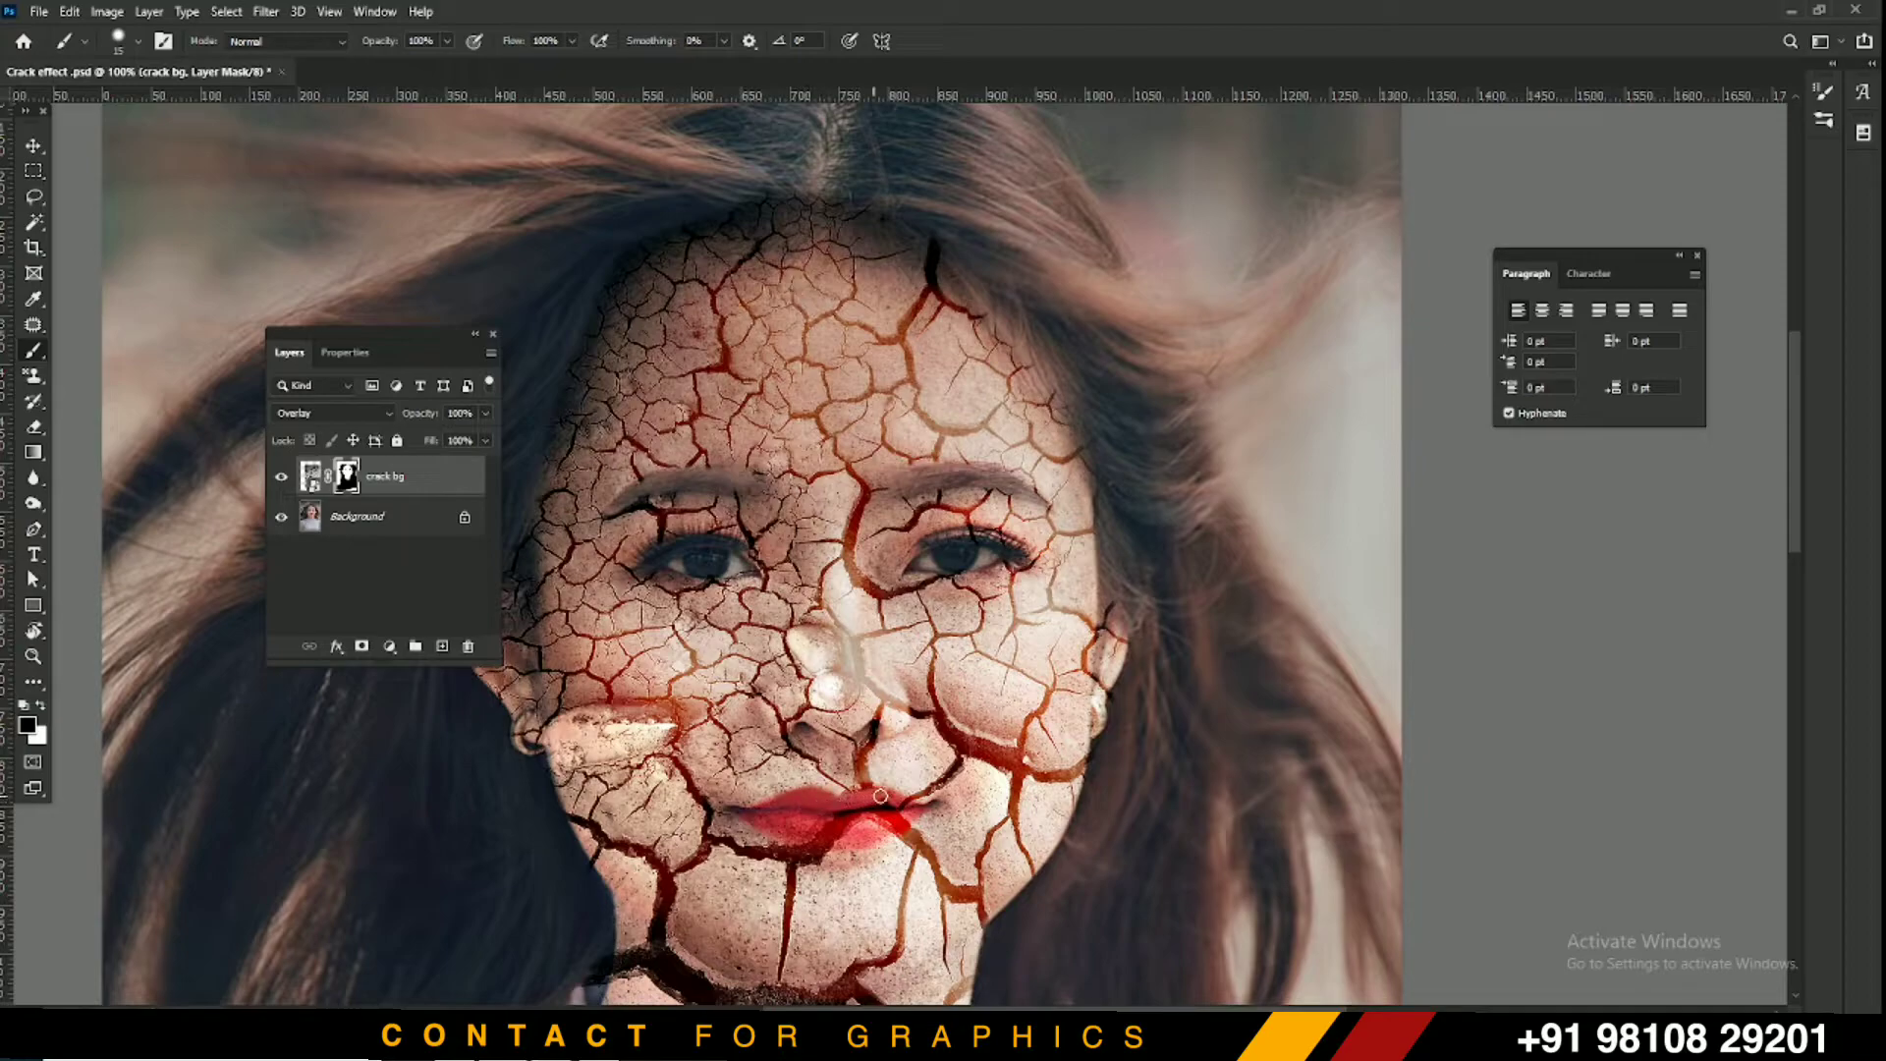
drag(883, 808, 816, 830)
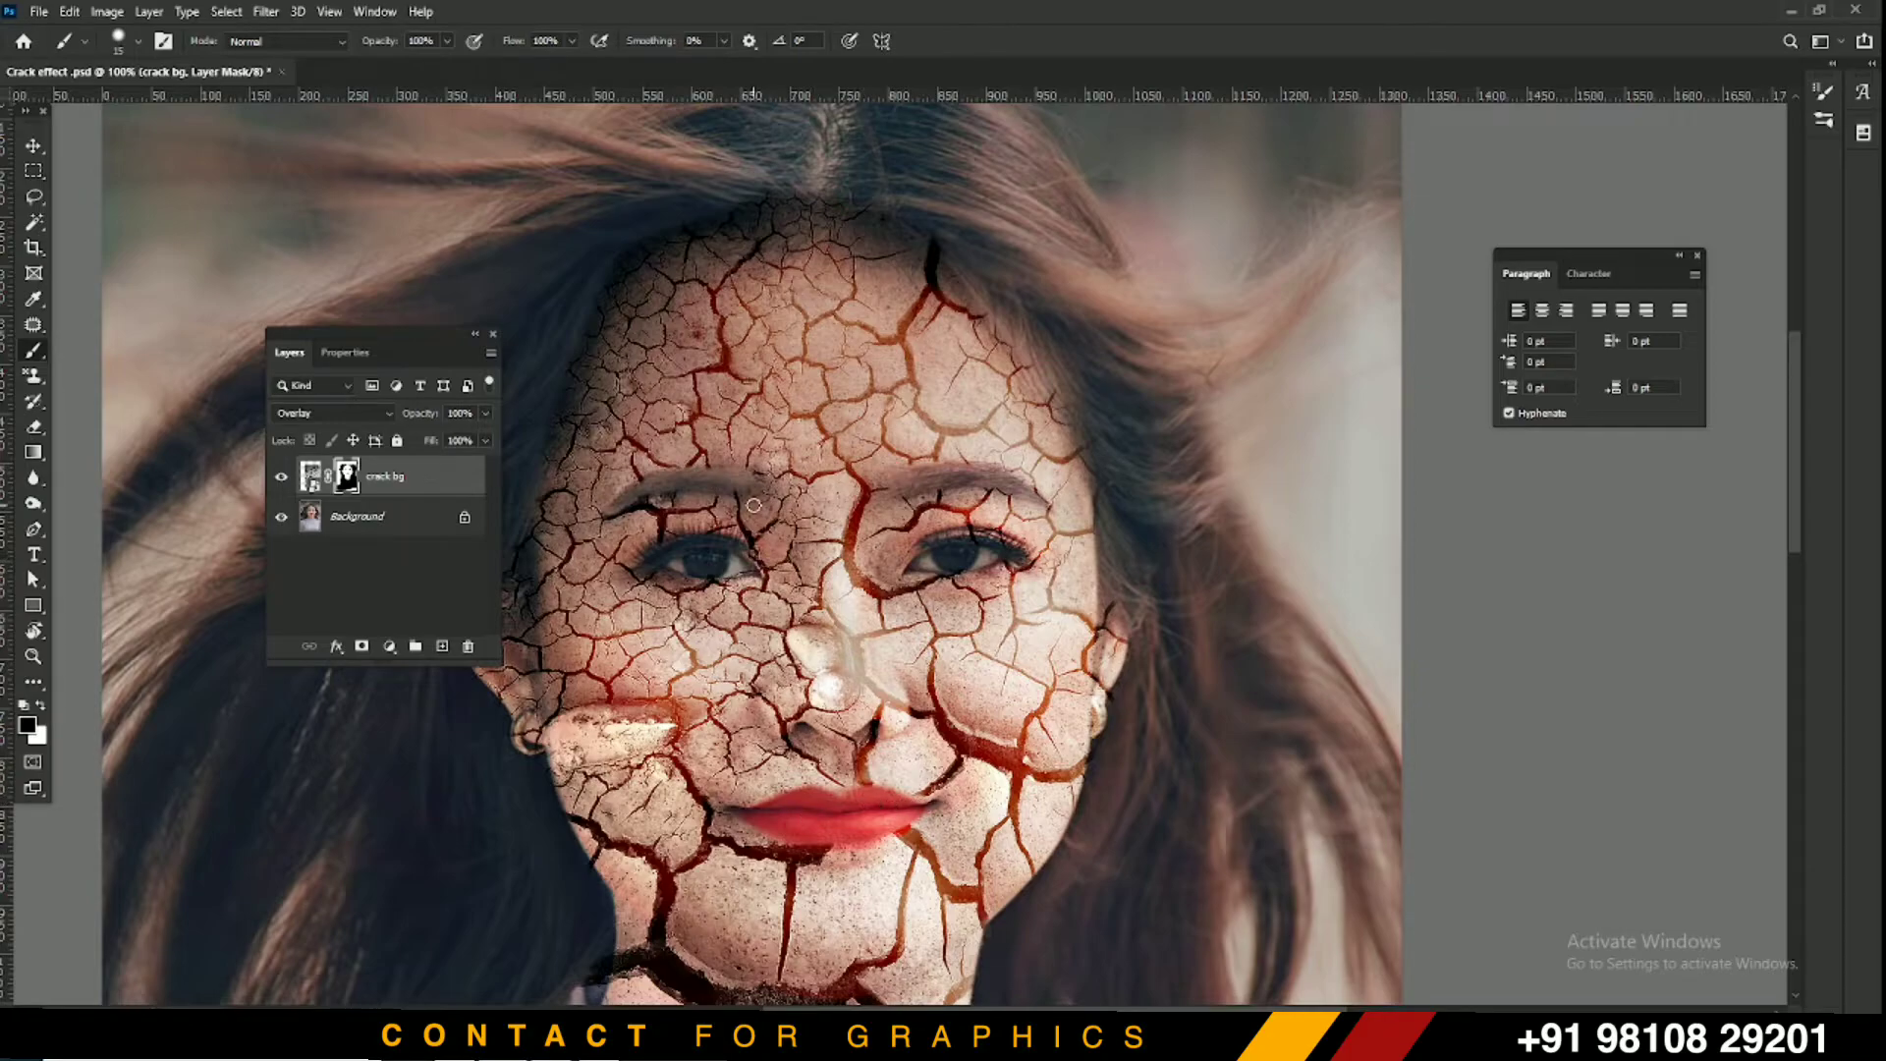
key(ctrl+minus)
key(ctrl+minus)
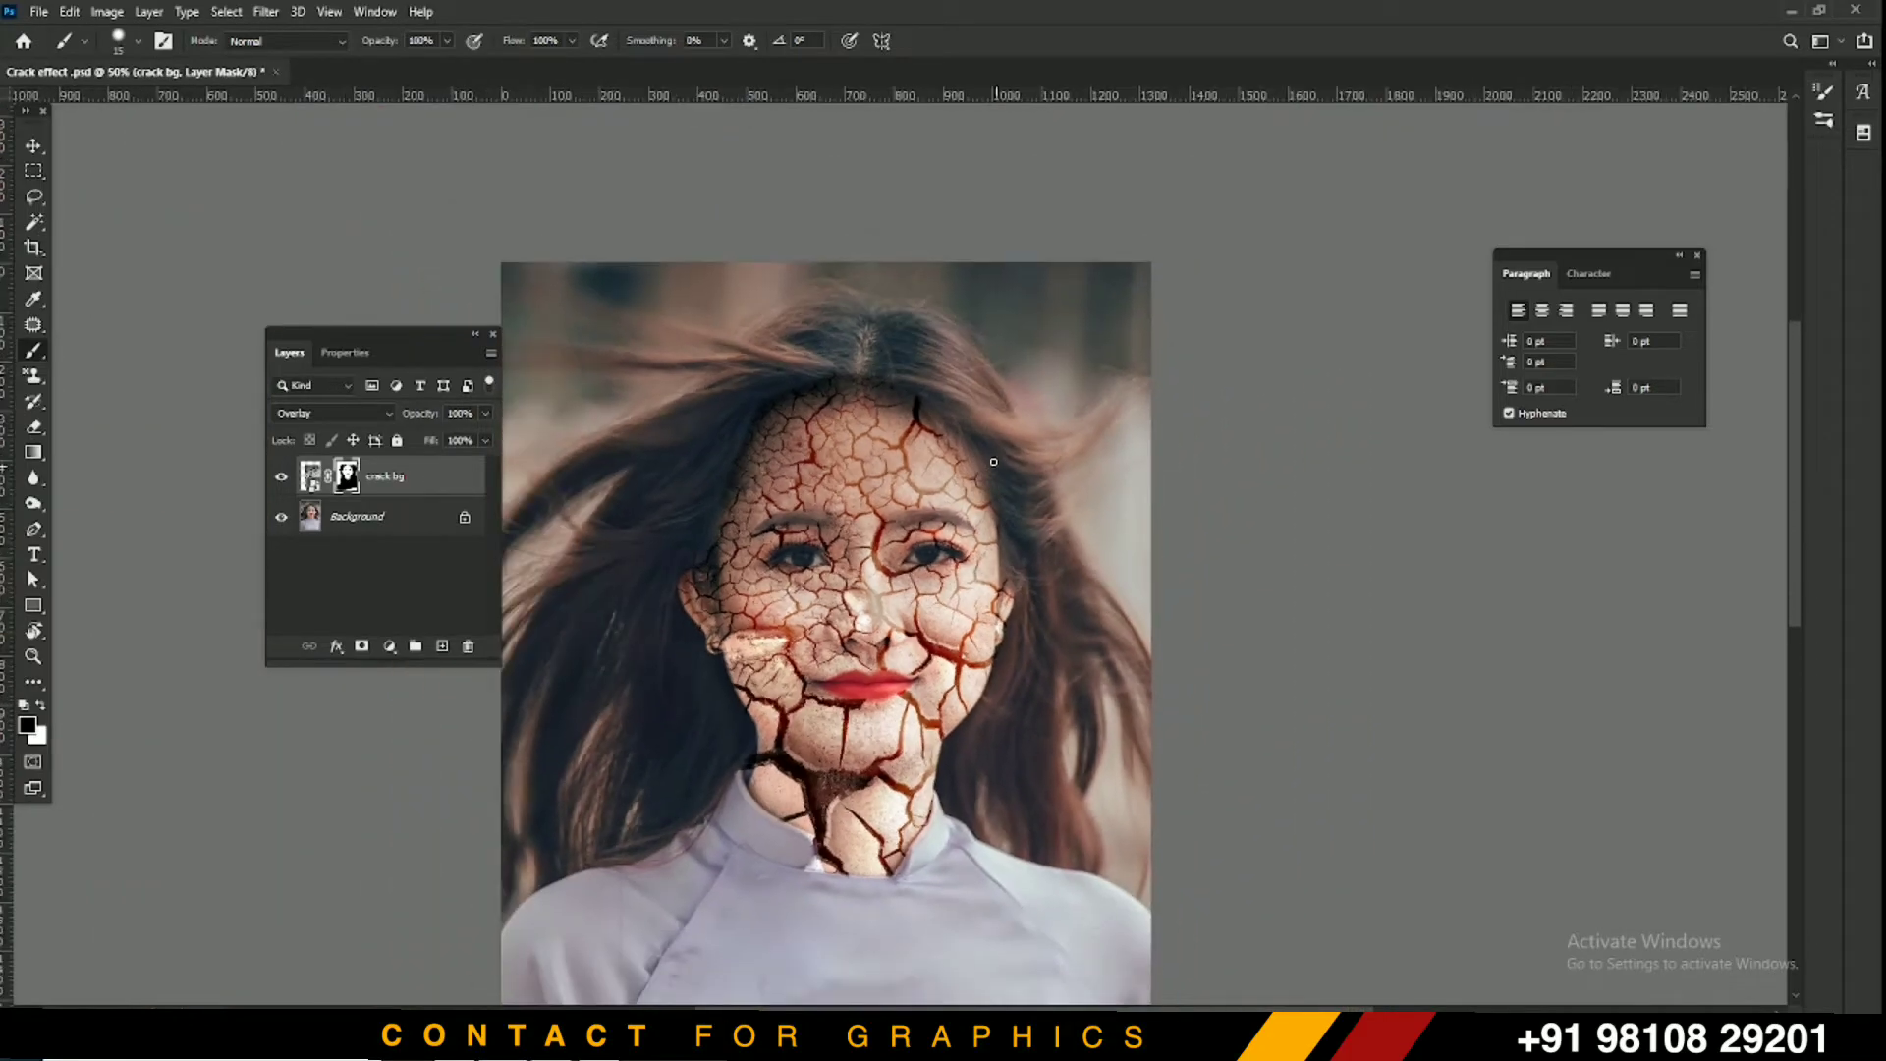
Save, then keep the crack layer in Overlay and lower its opacity to 71%
key(ctrl+s)
click(40, 147)
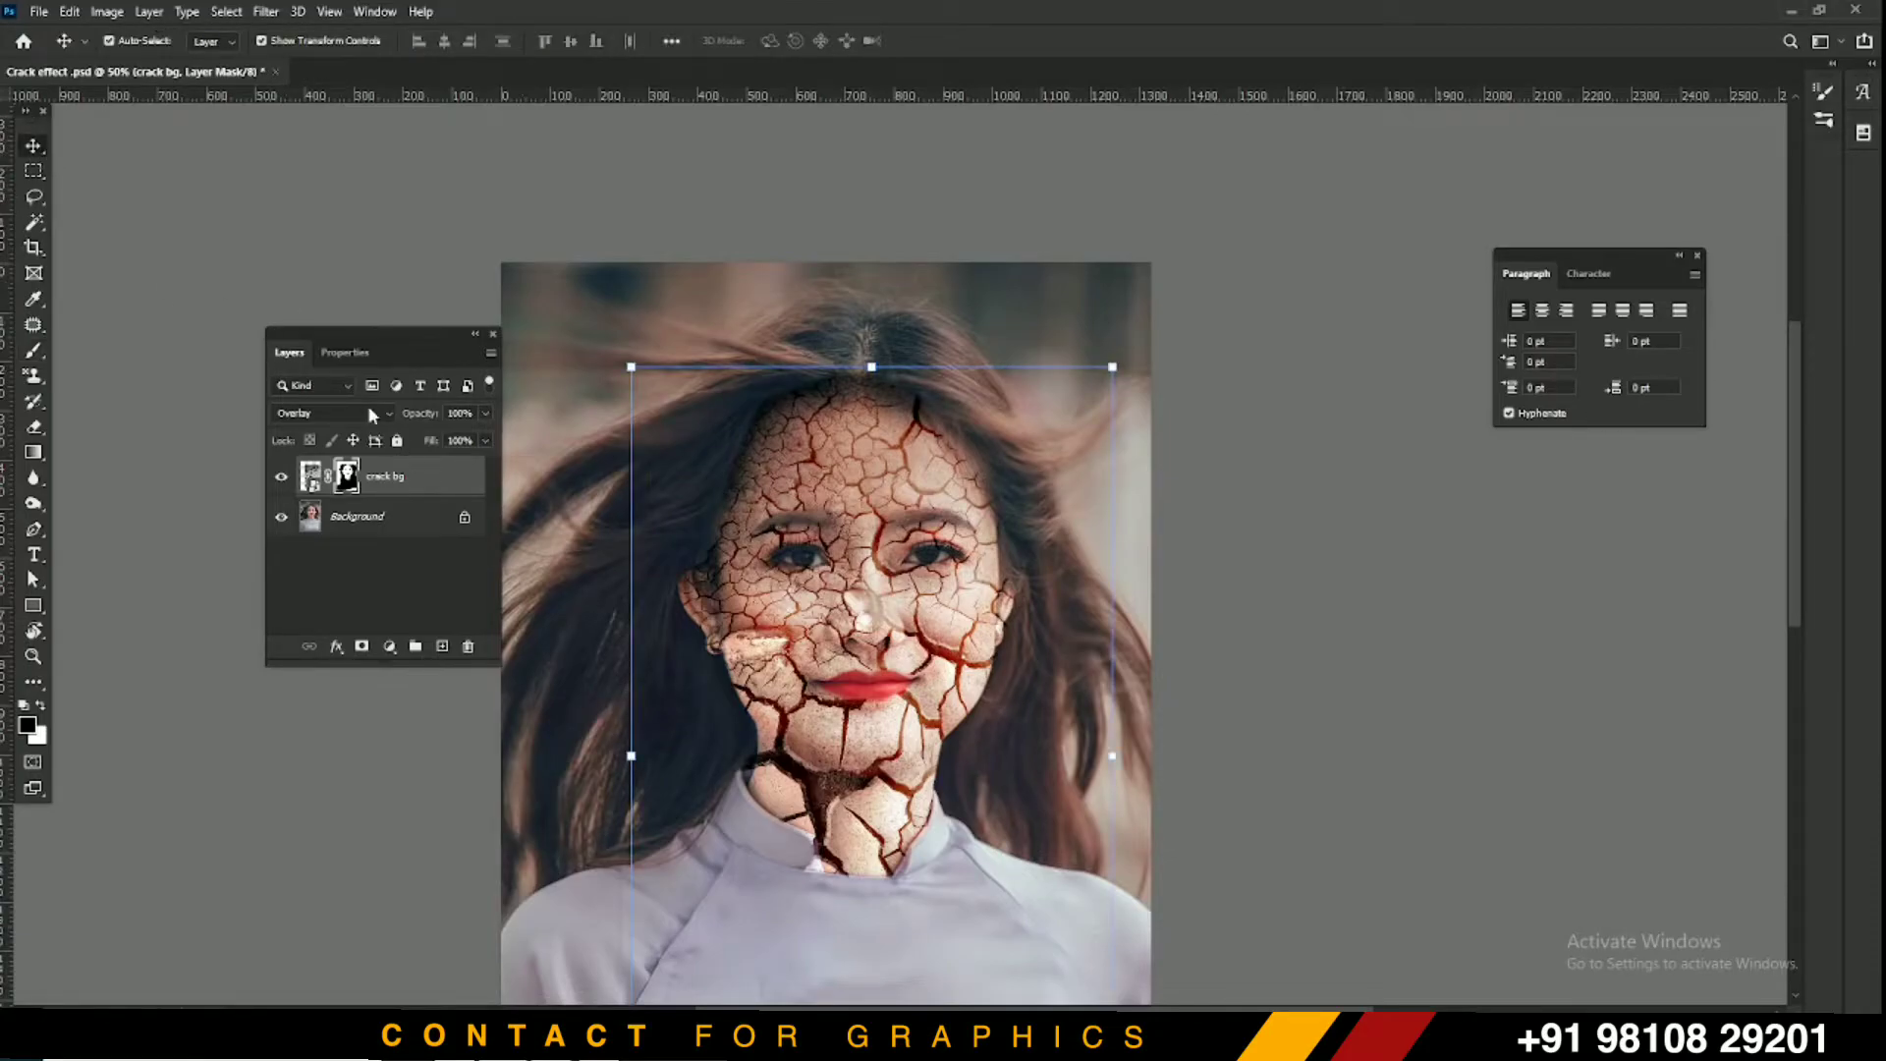
click(293, 412)
click(292, 413)
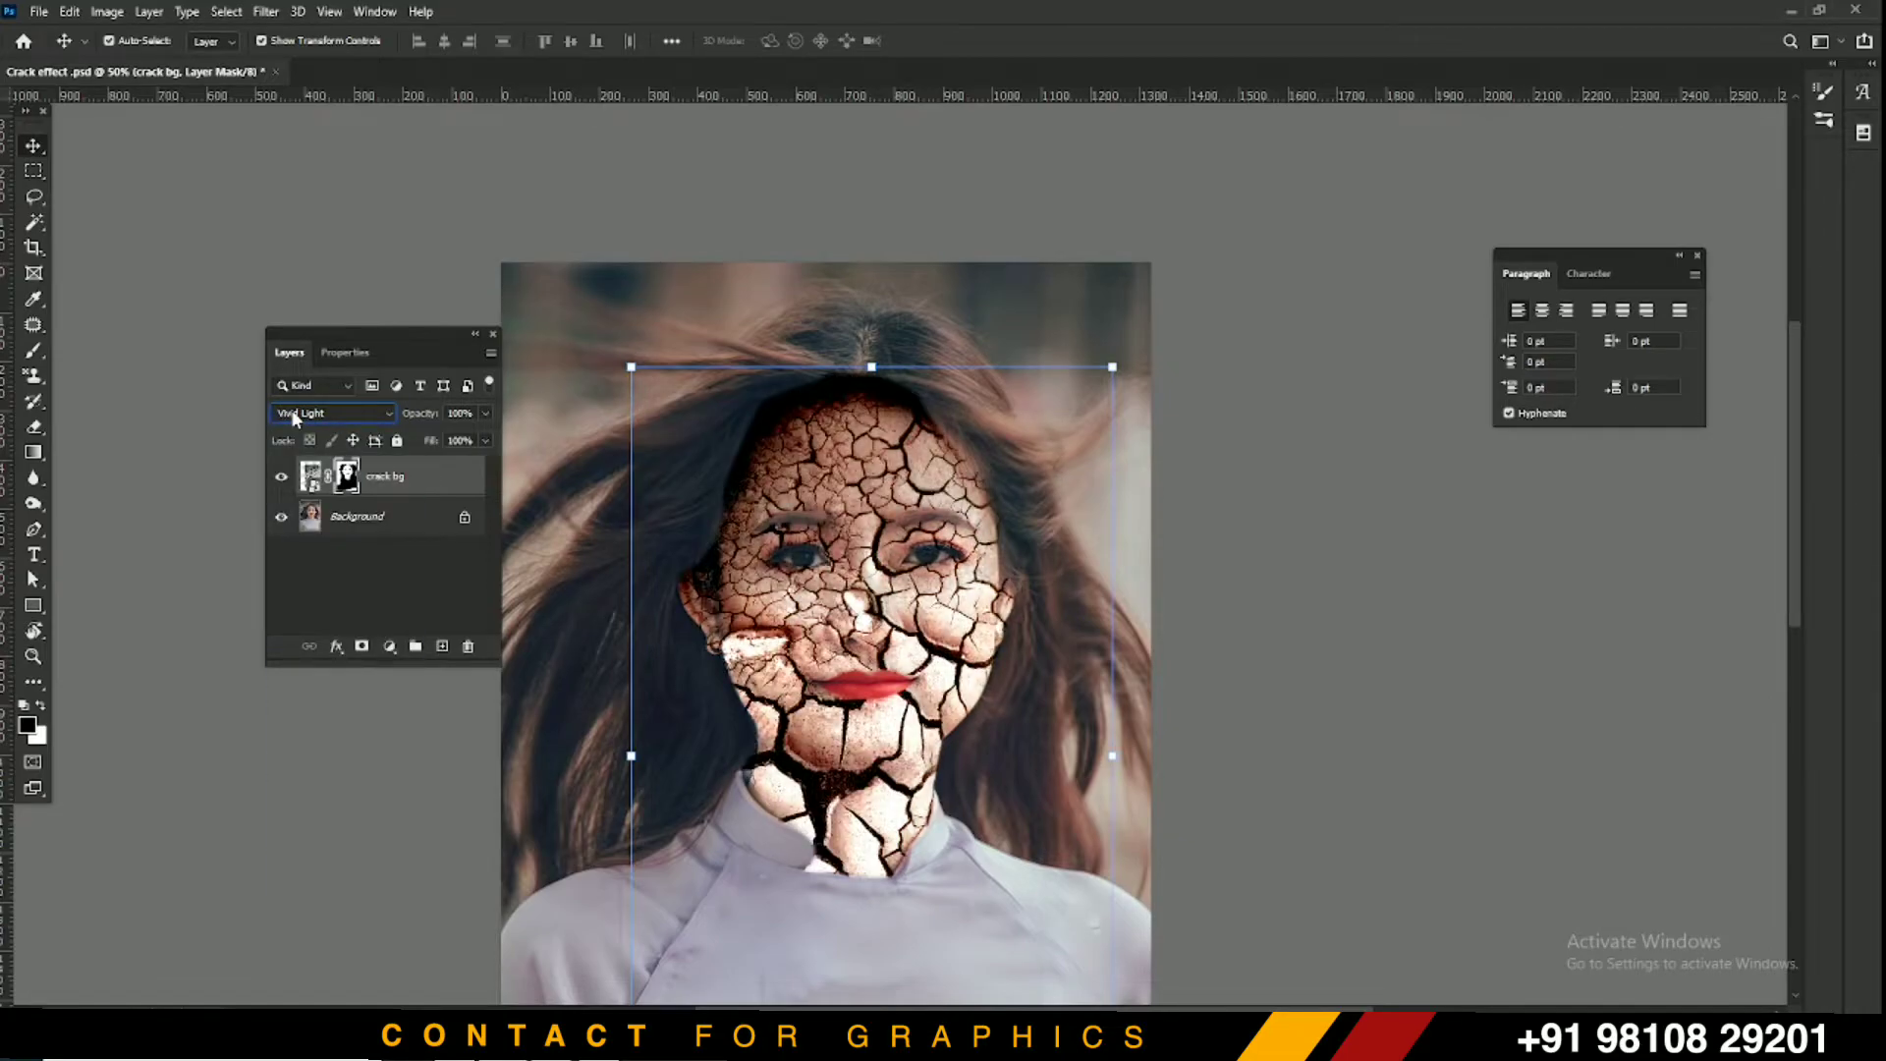
scroll(294, 417, down, 1)
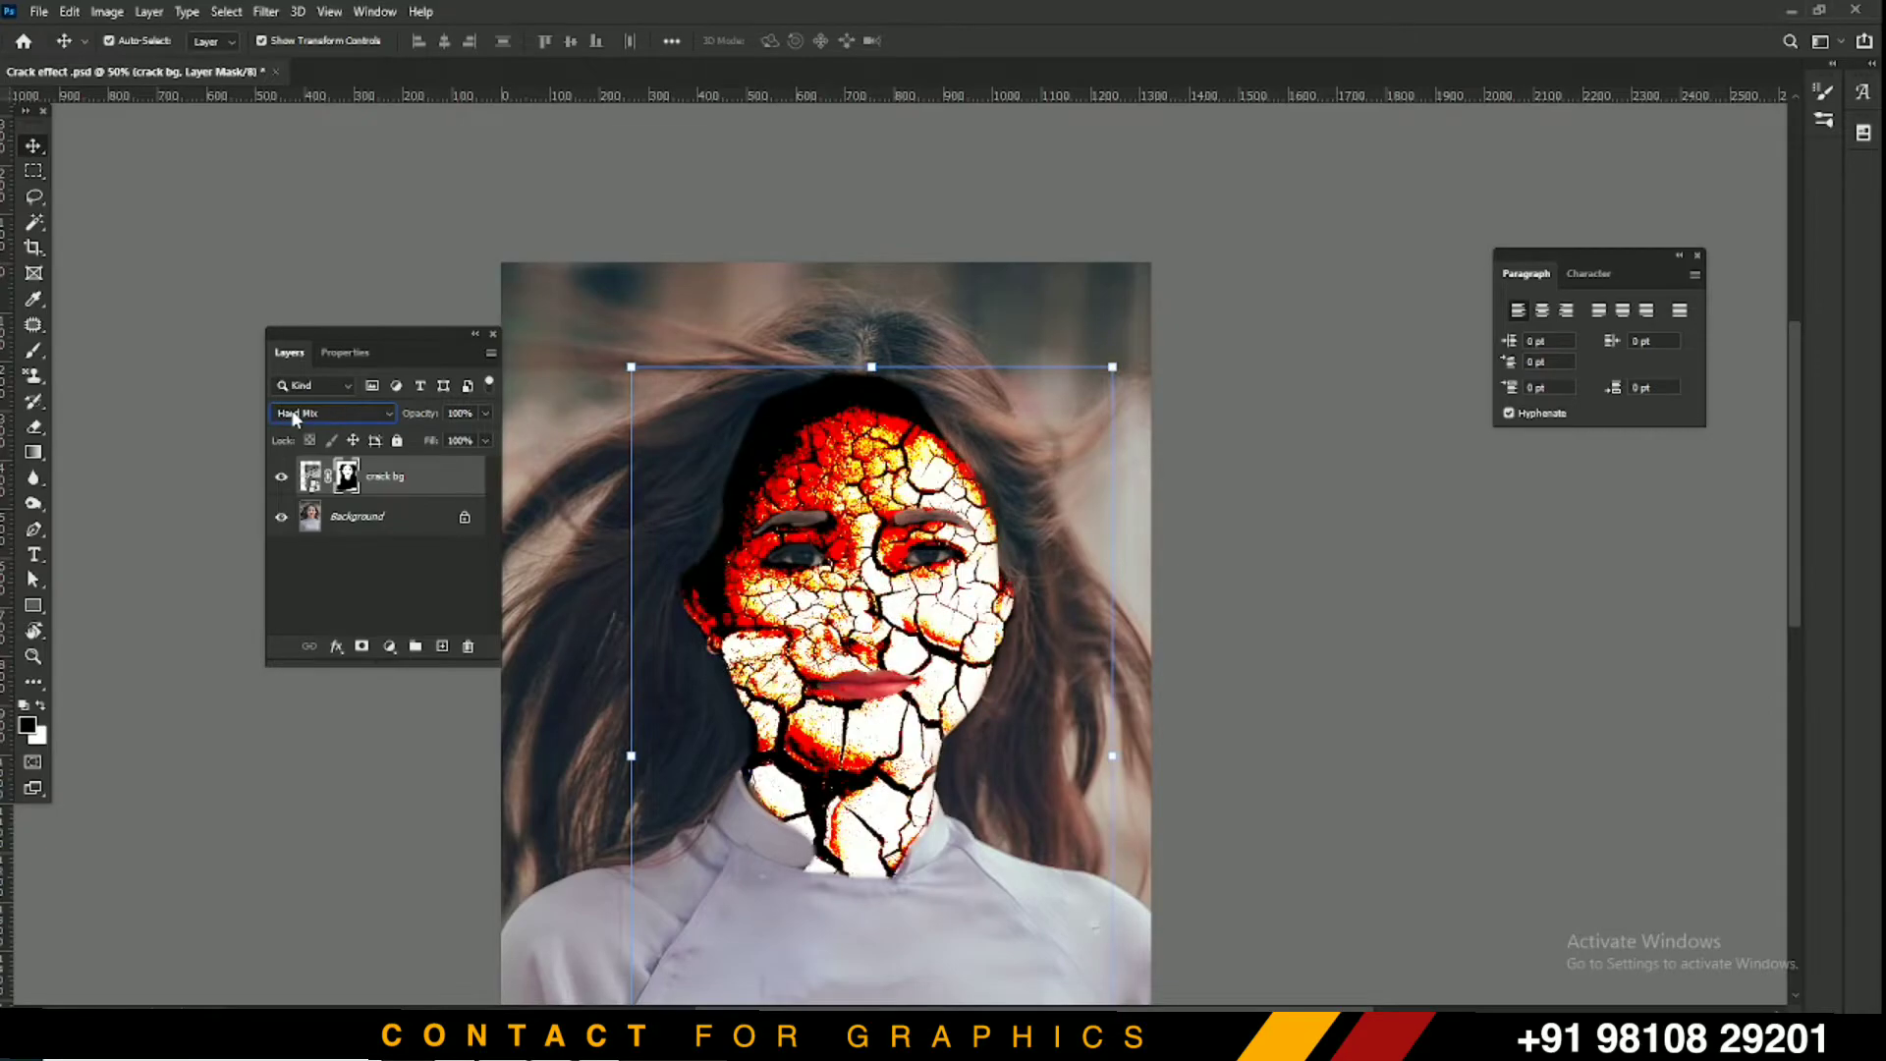
scroll(294, 418, up, 1)
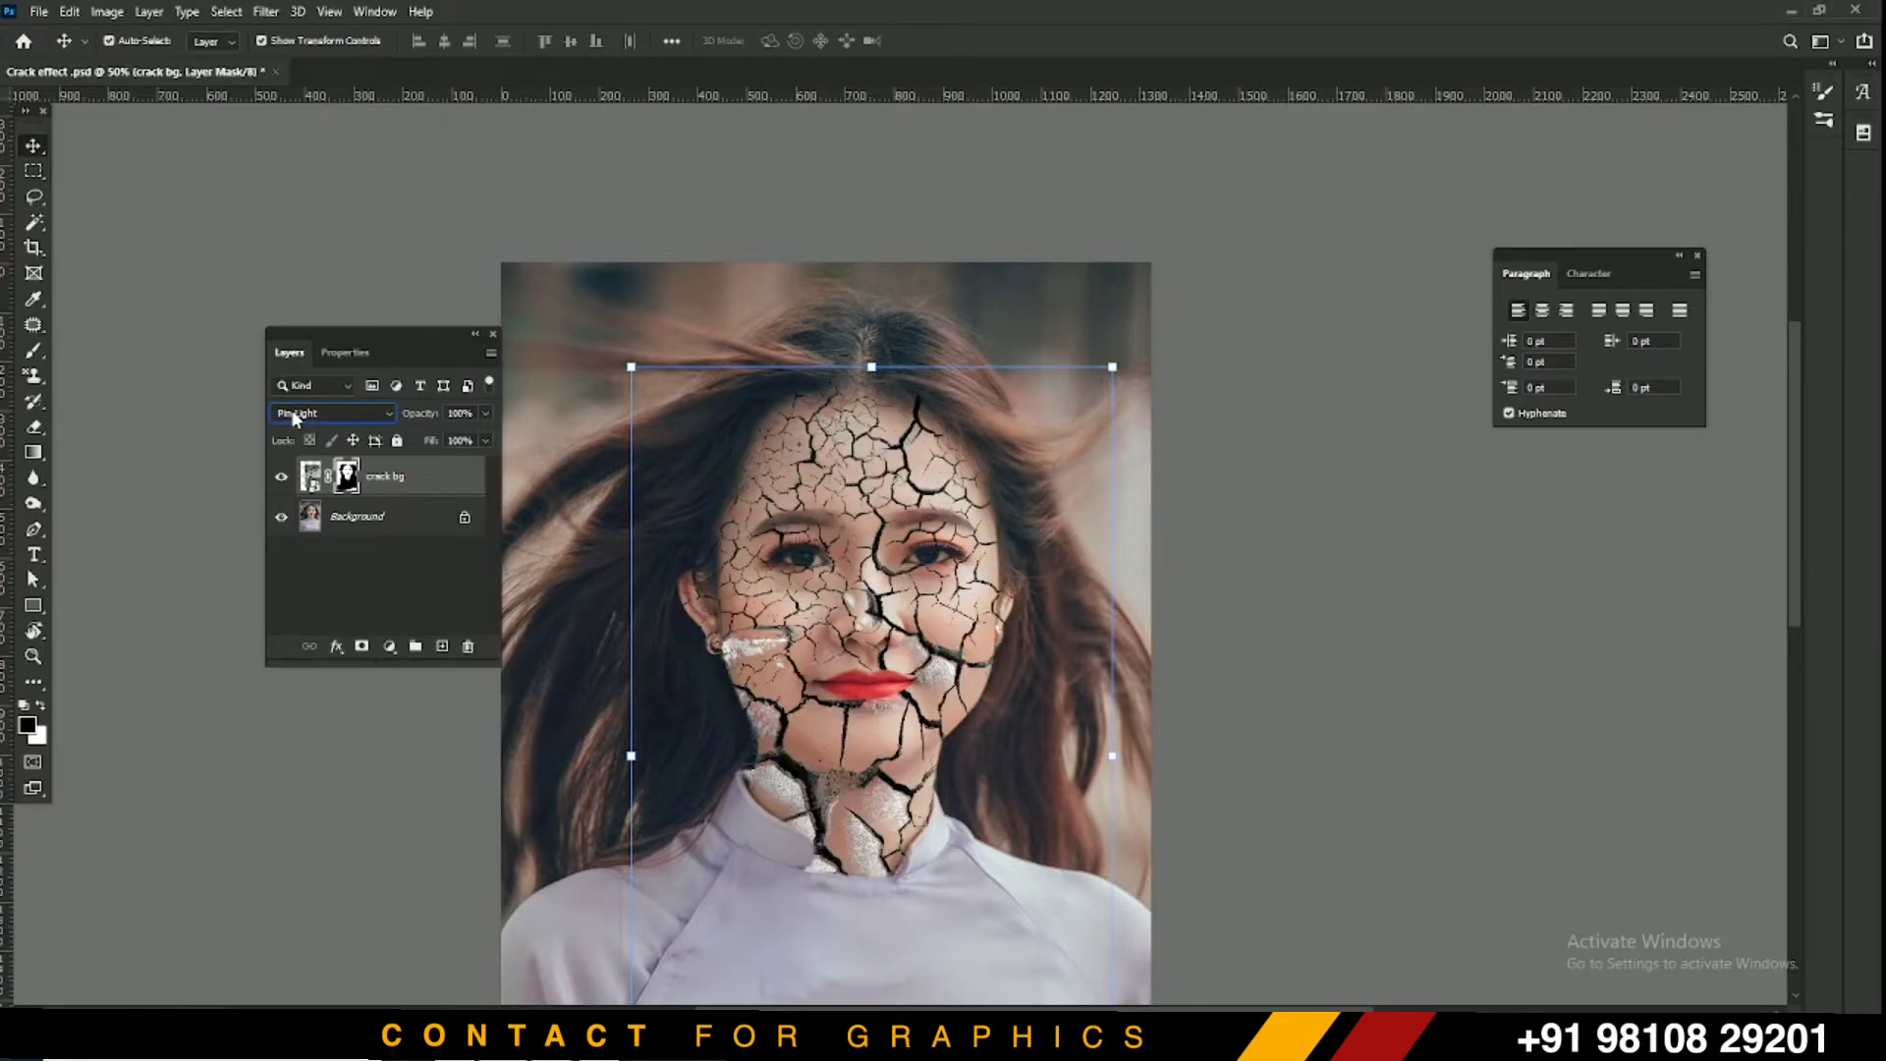
scroll(294, 417, up, 3)
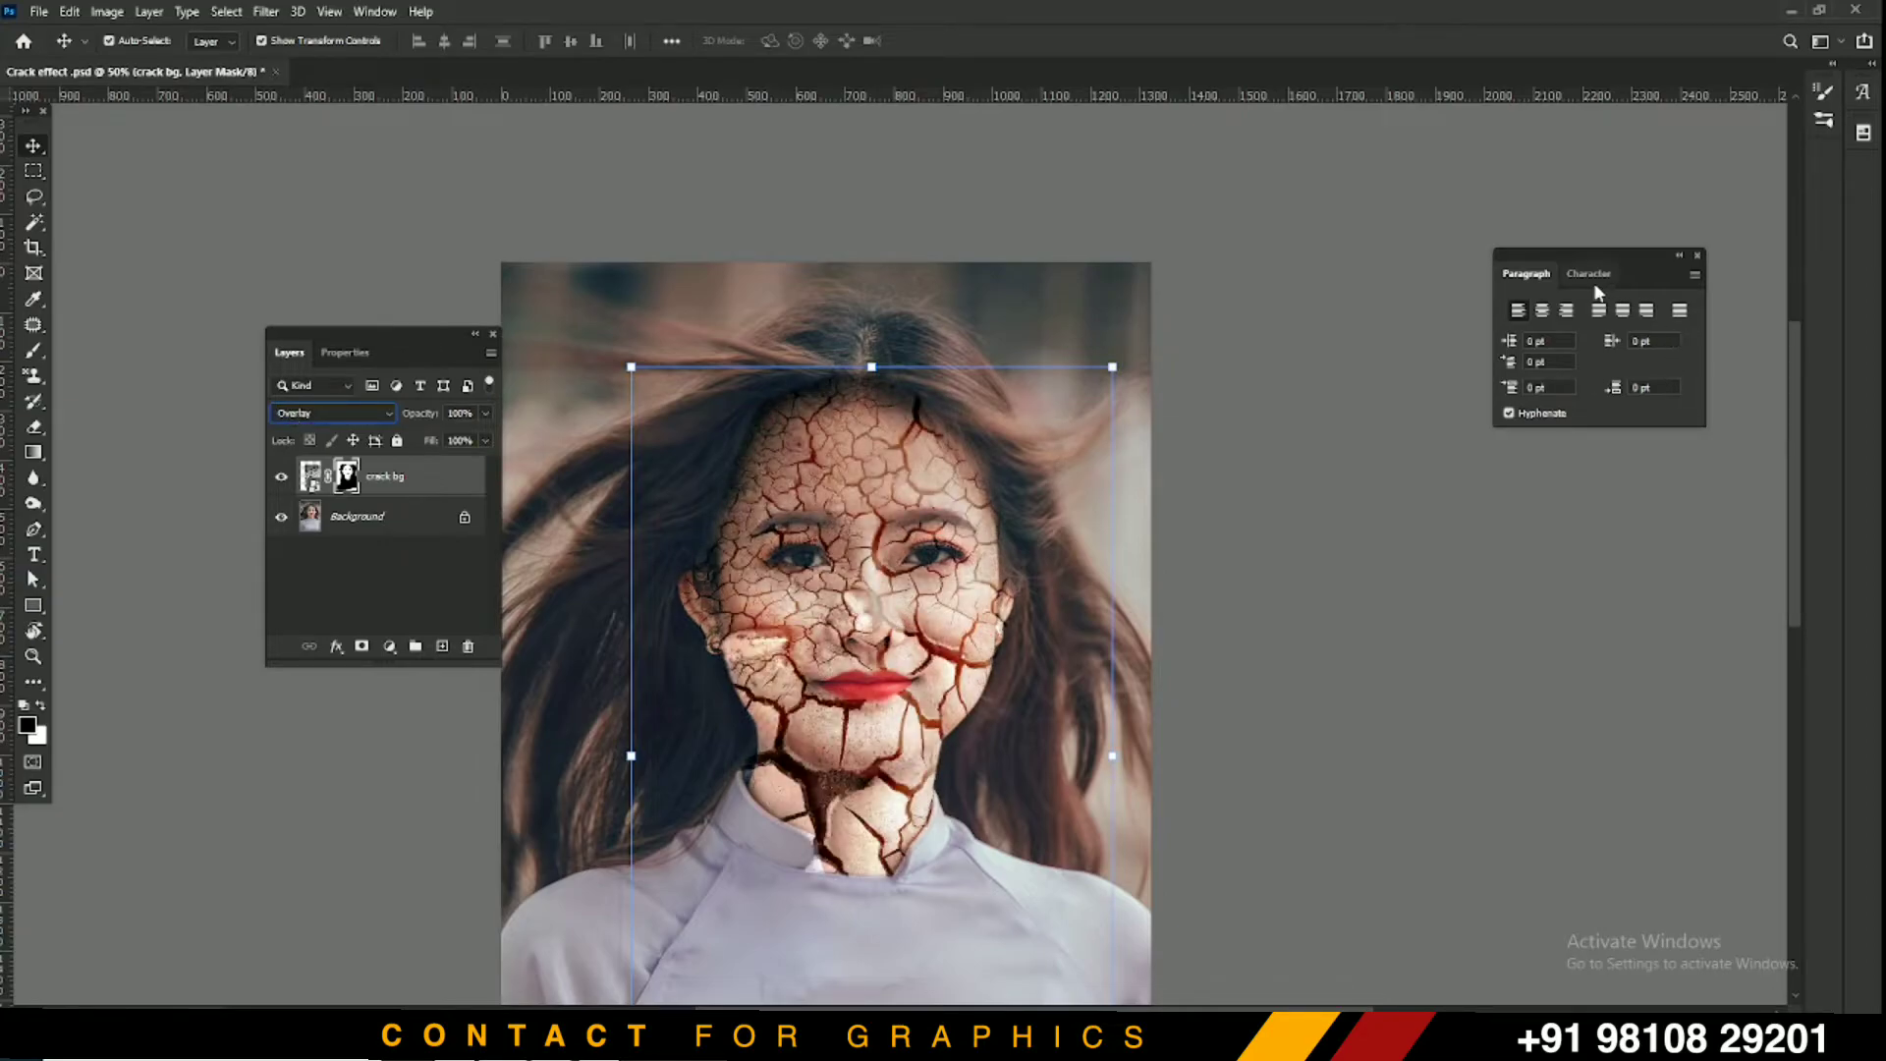
drag(430, 420, 397, 416)
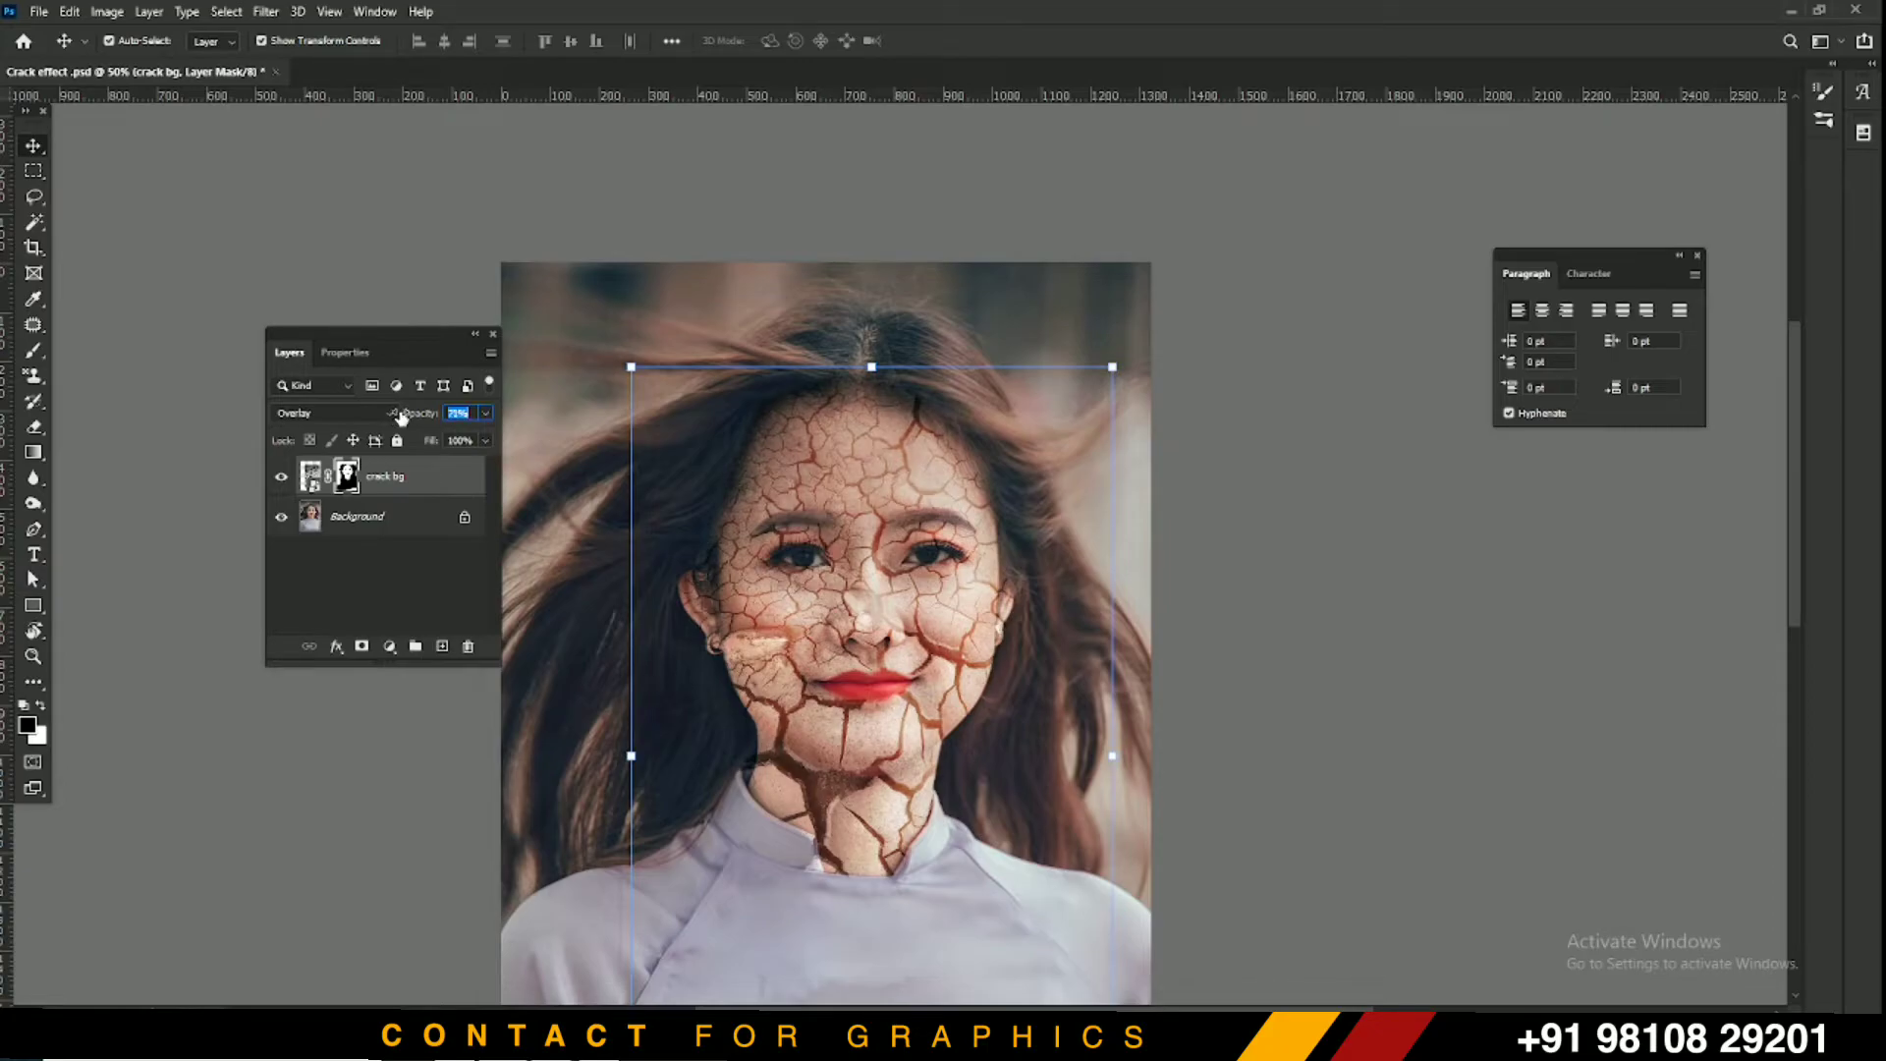
click(394, 416)
Duplicate crack bg and set the copy to Vivid Light at a low opacity
drag(403, 470, 442, 645)
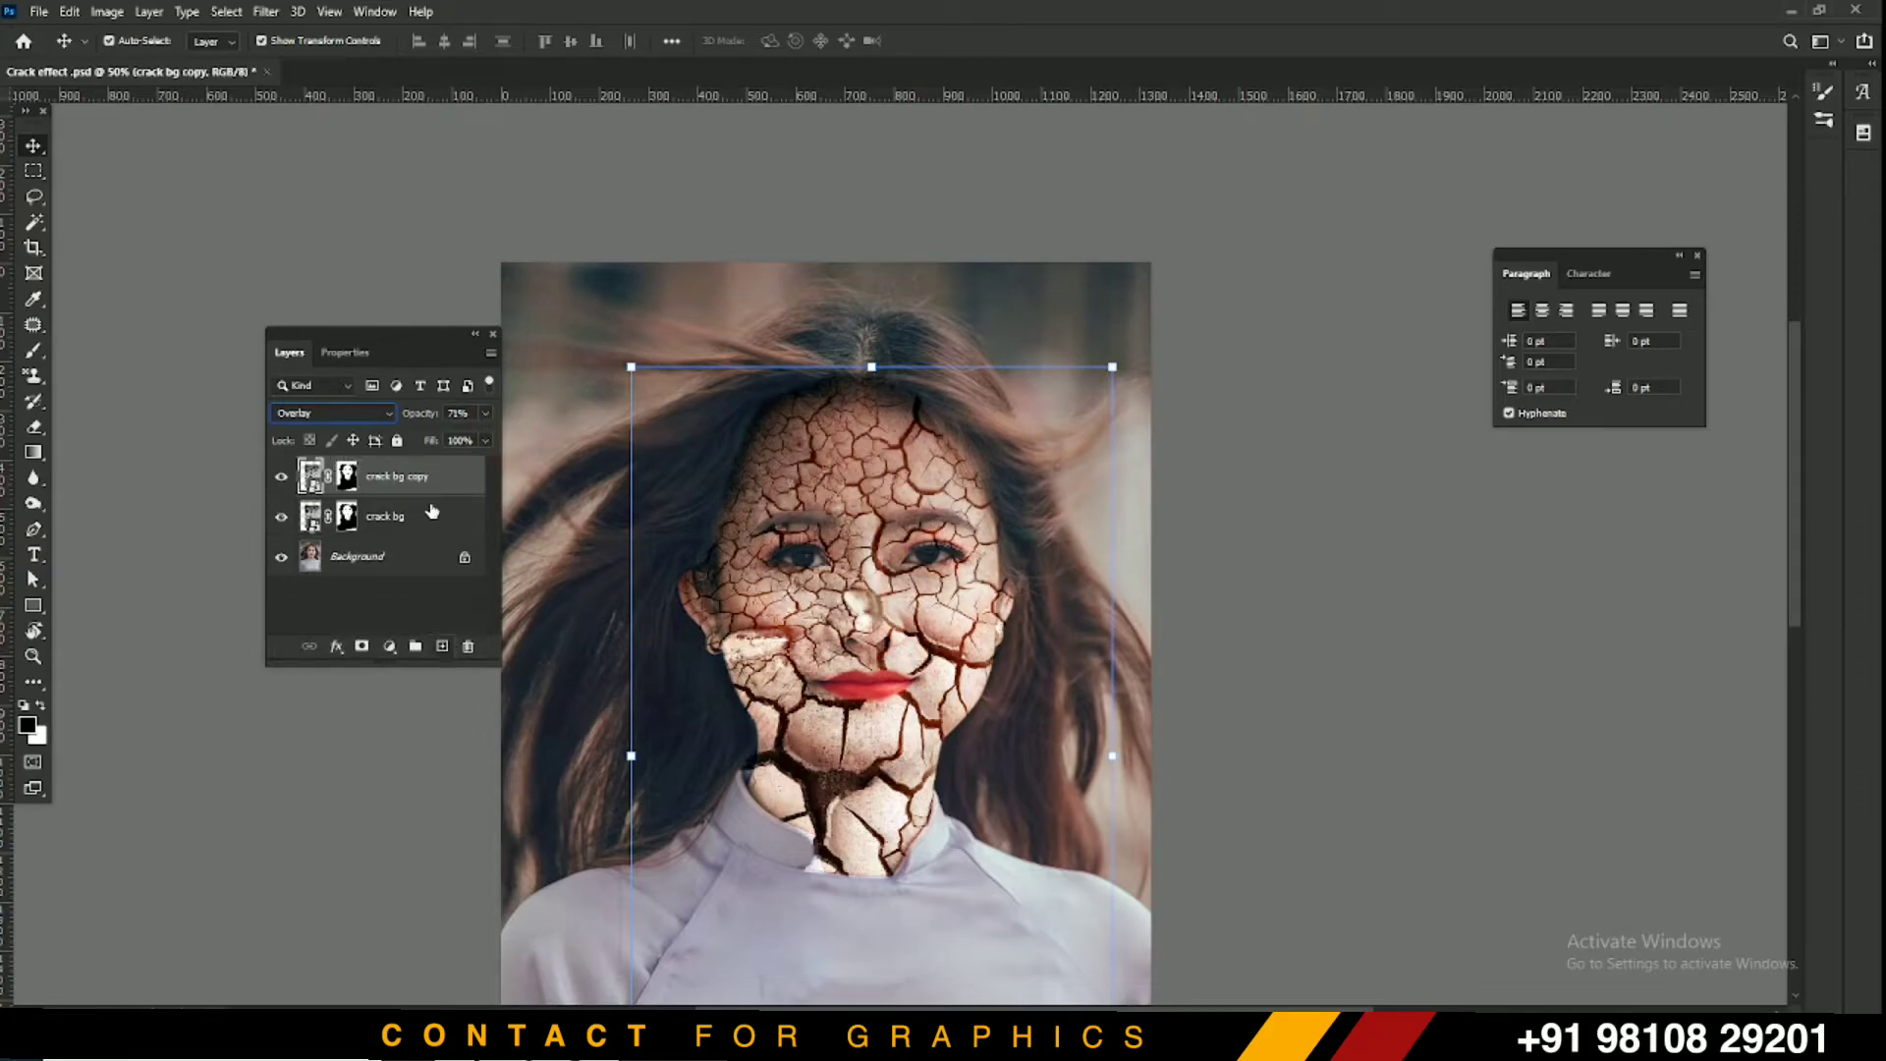
click(332, 414)
key(Escape)
scroll(327, 404, down, 1)
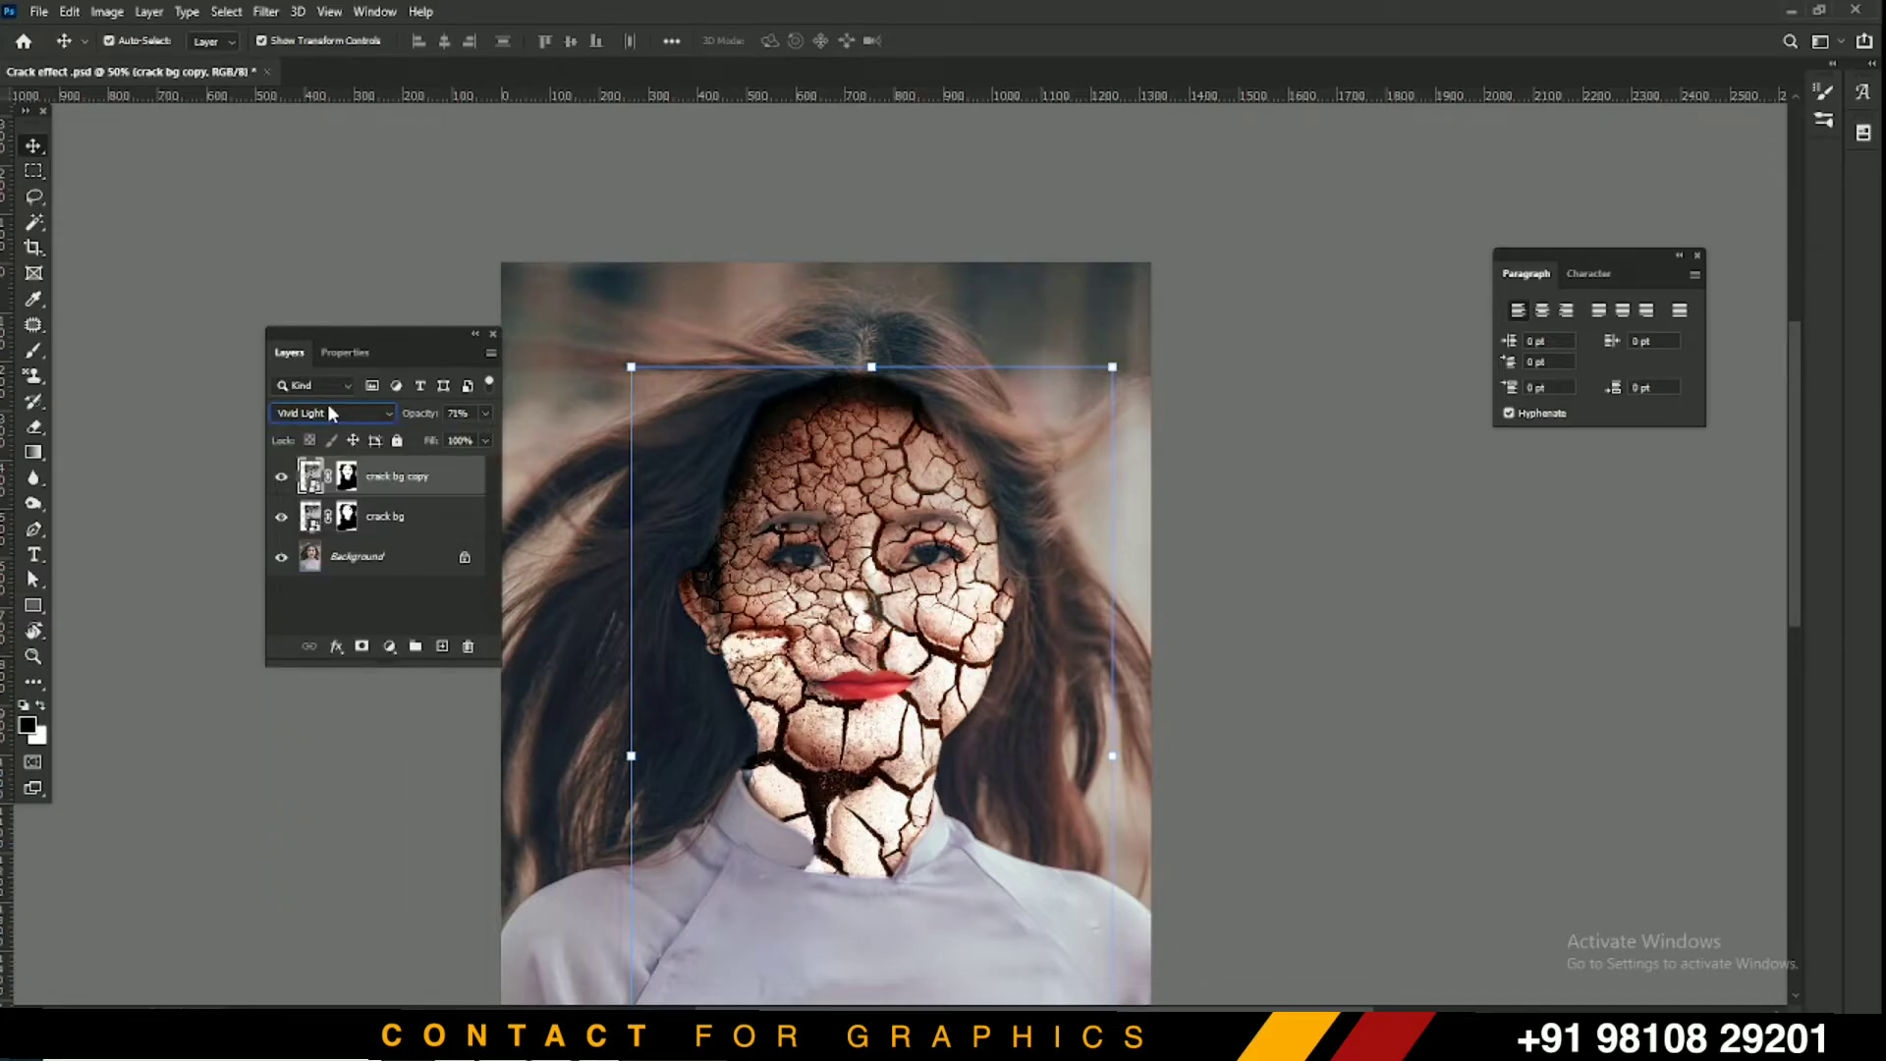
drag(423, 416, 346, 416)
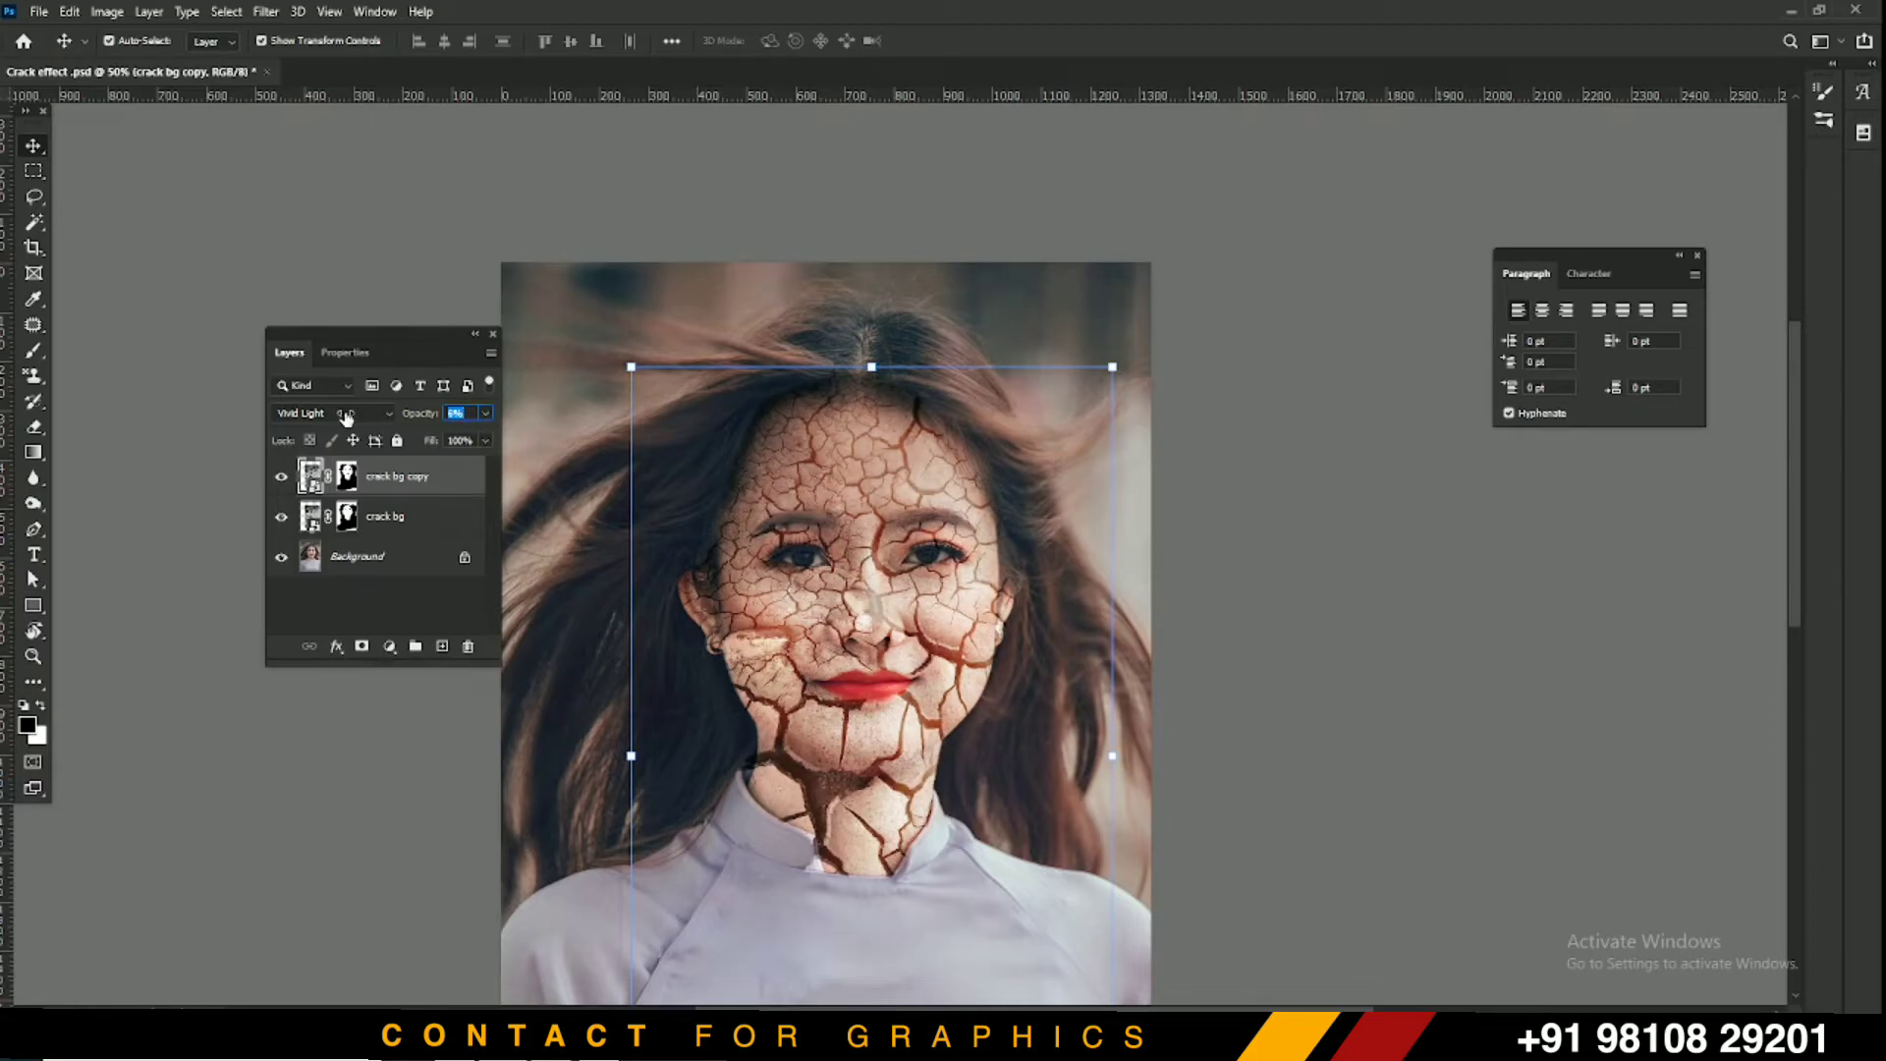
click(442, 211)
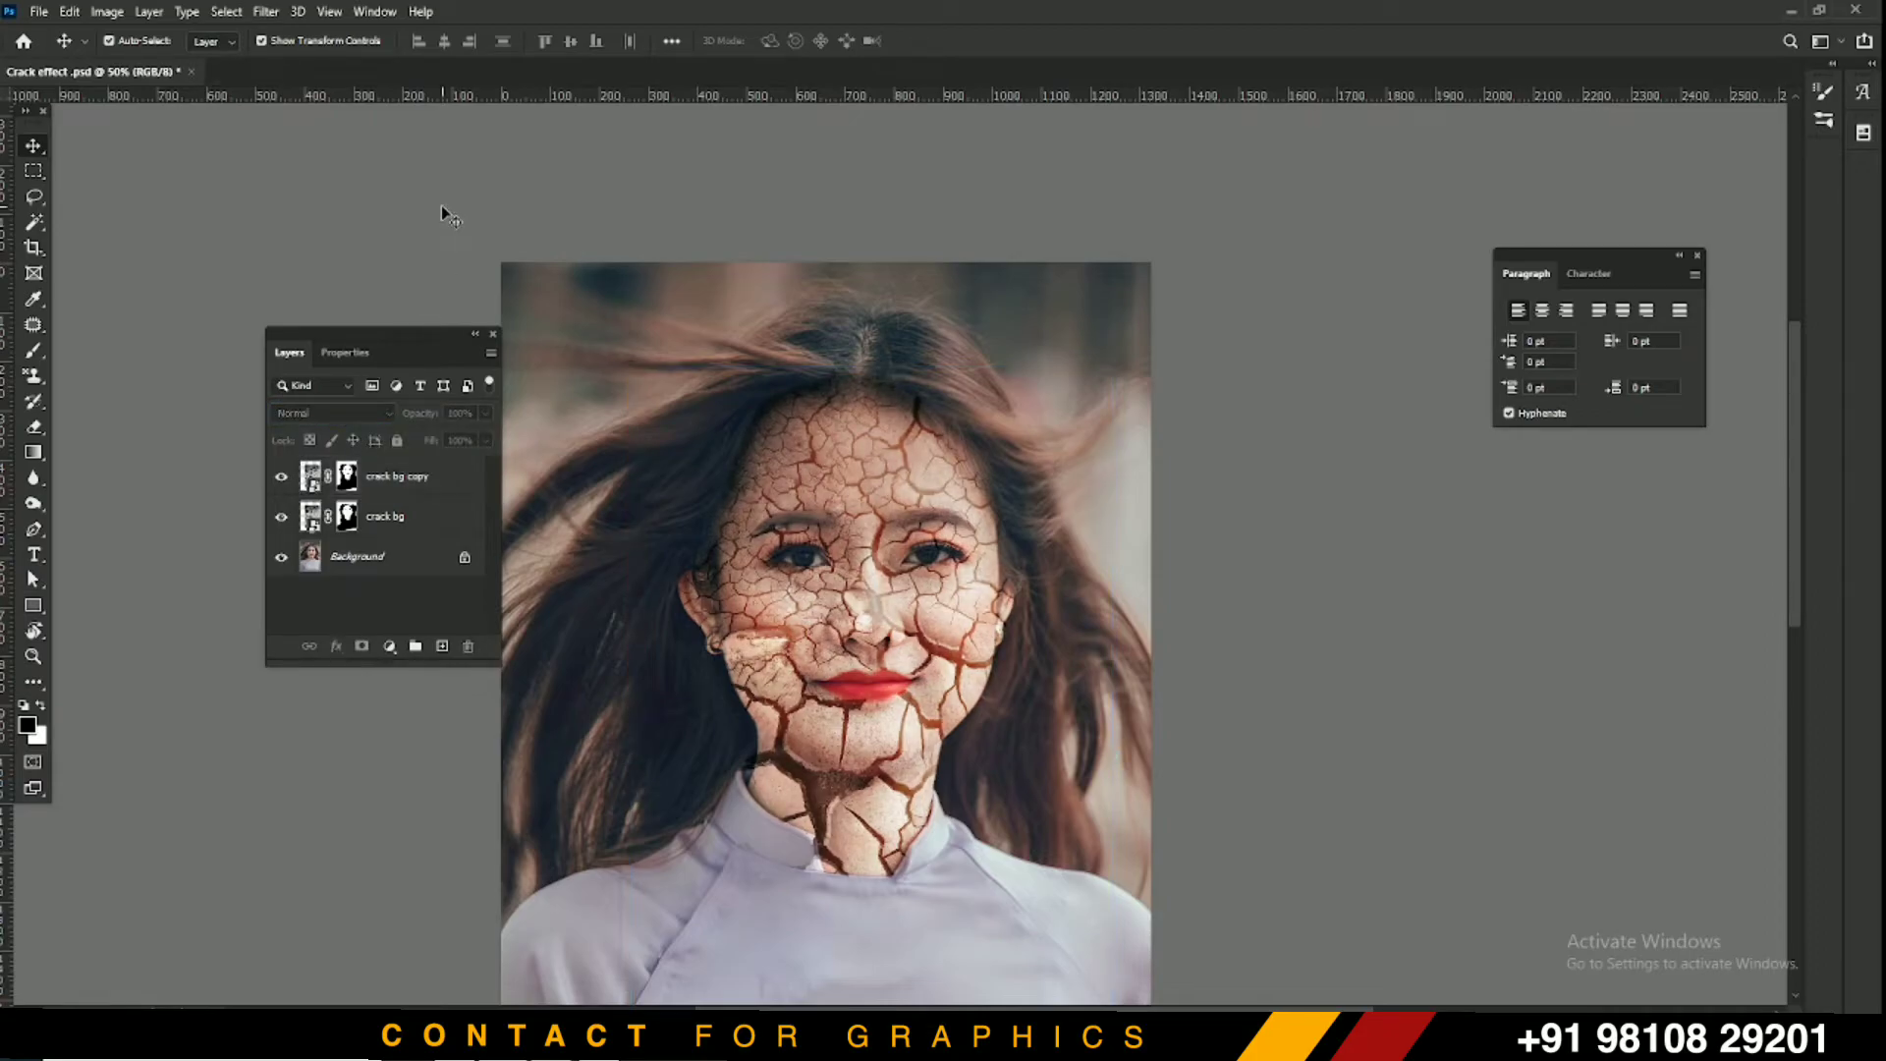
Save the PSD and a JPEG copy named Crack effect, then select the original portrait file
key(ctrl+minus)
key(ctrl+s)
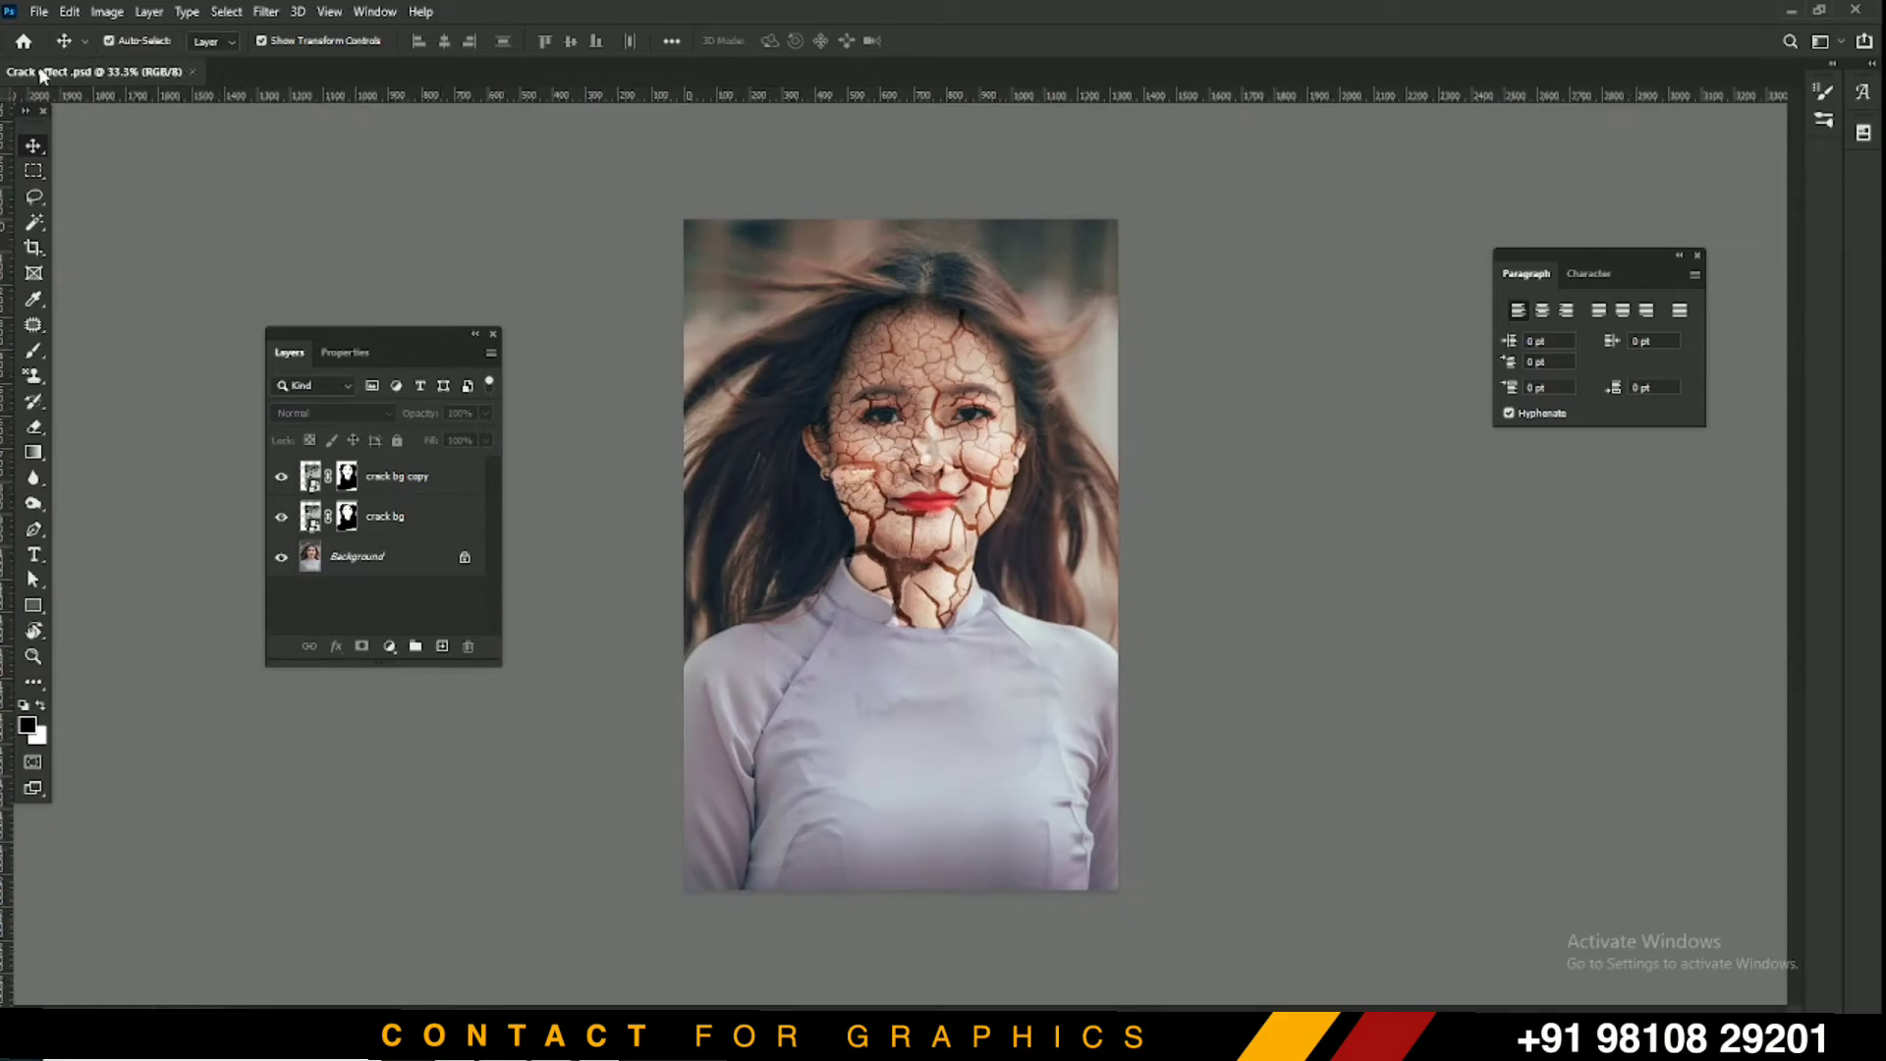
click(37, 11)
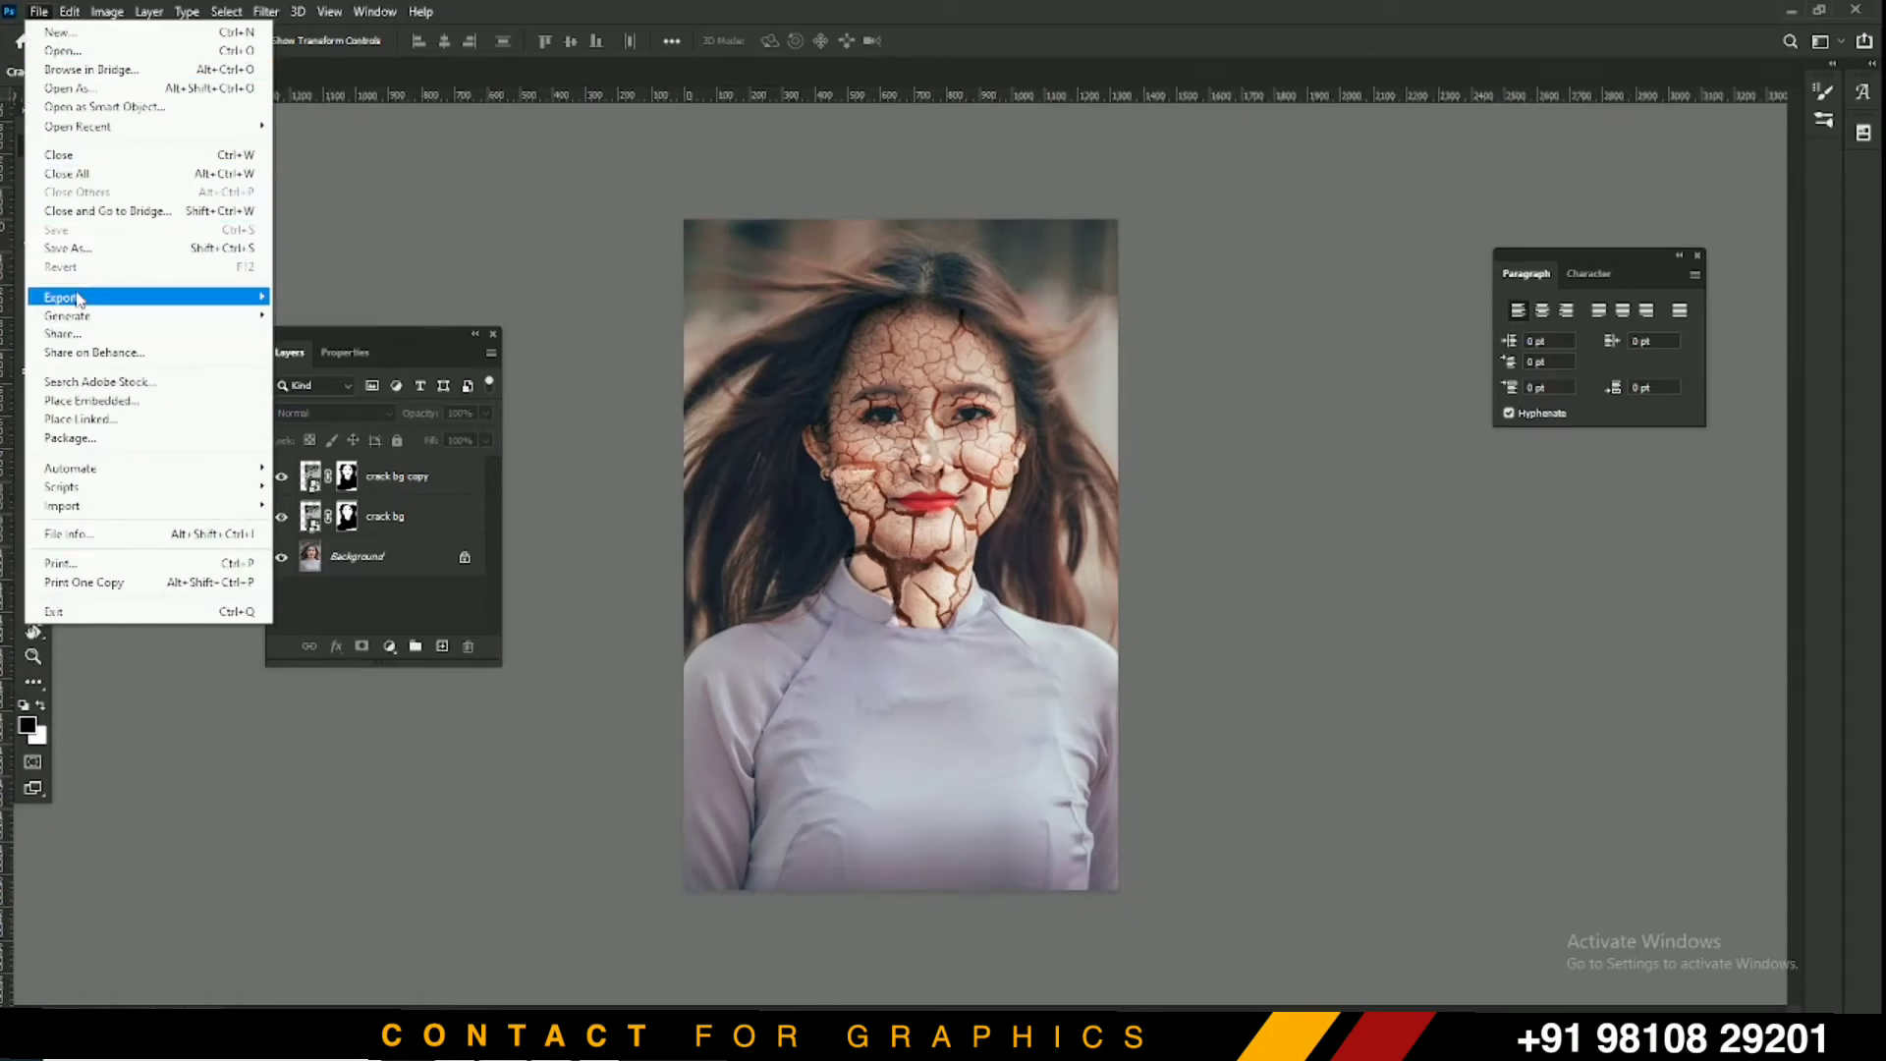
click(89, 252)
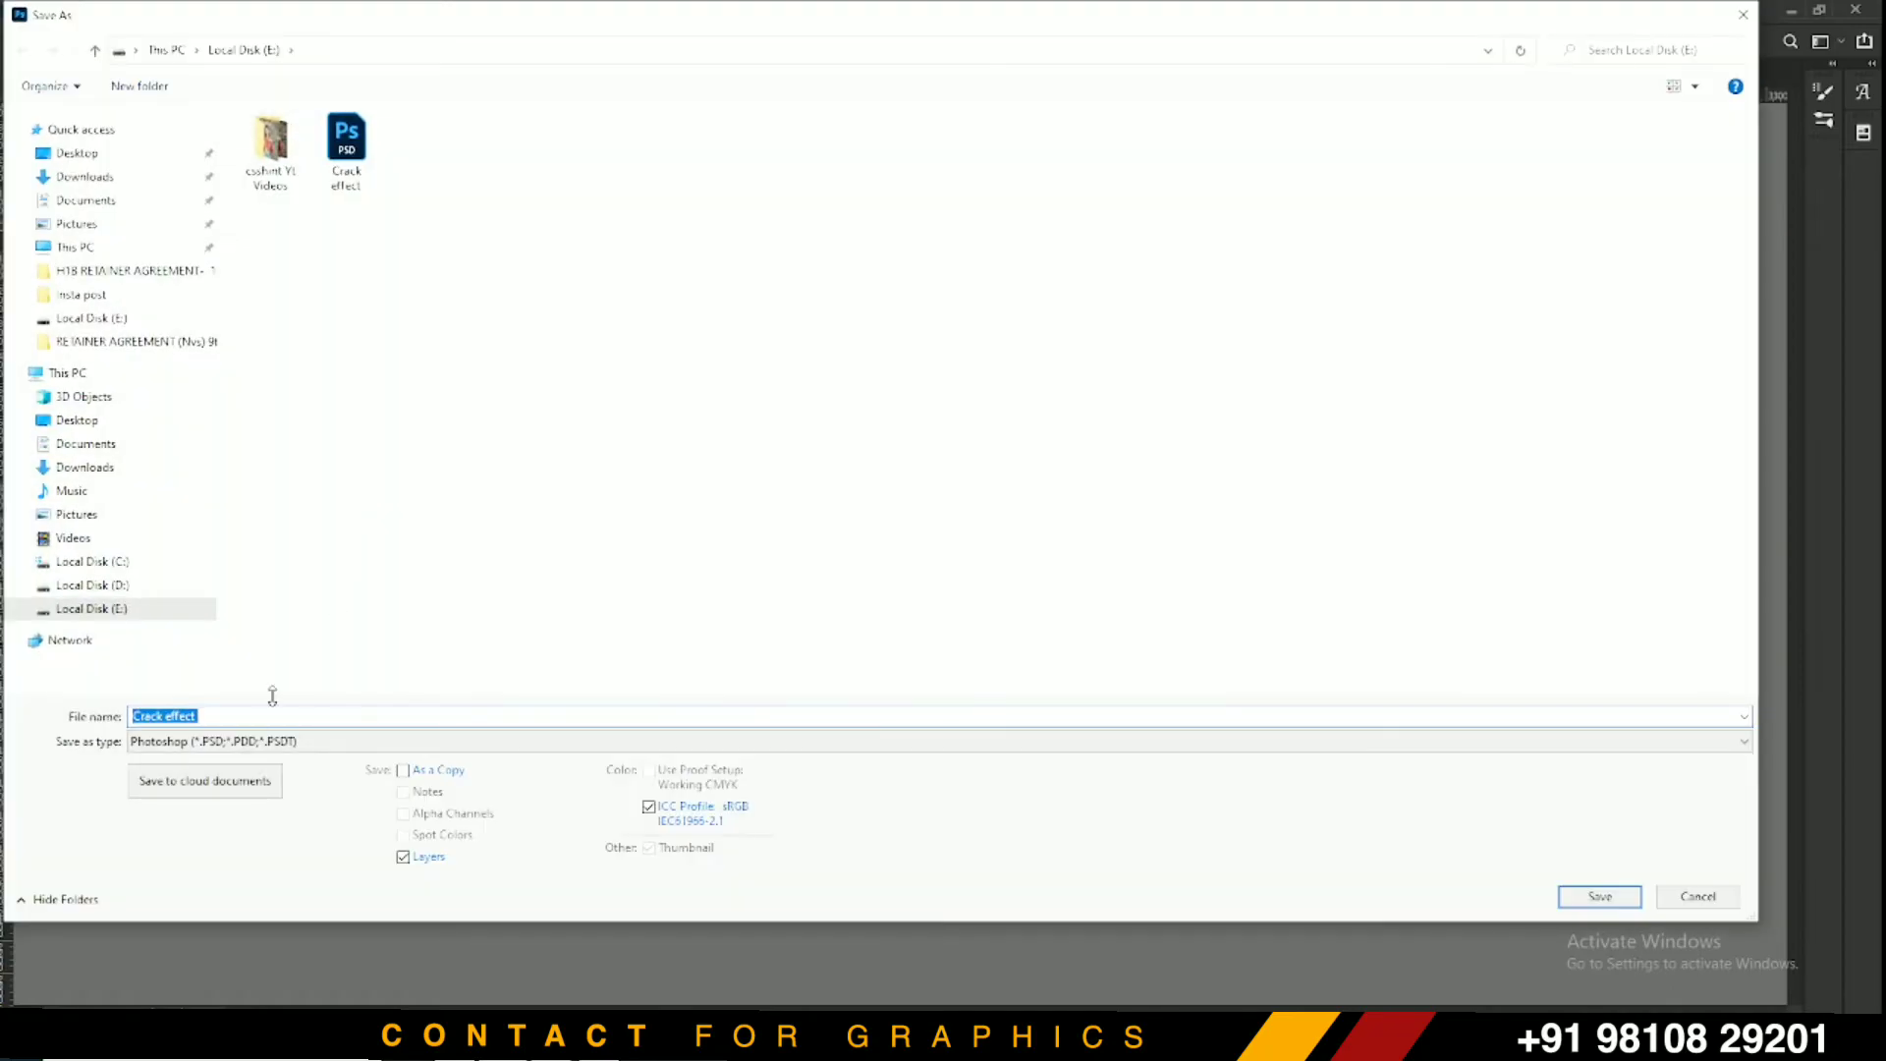
click(235, 743)
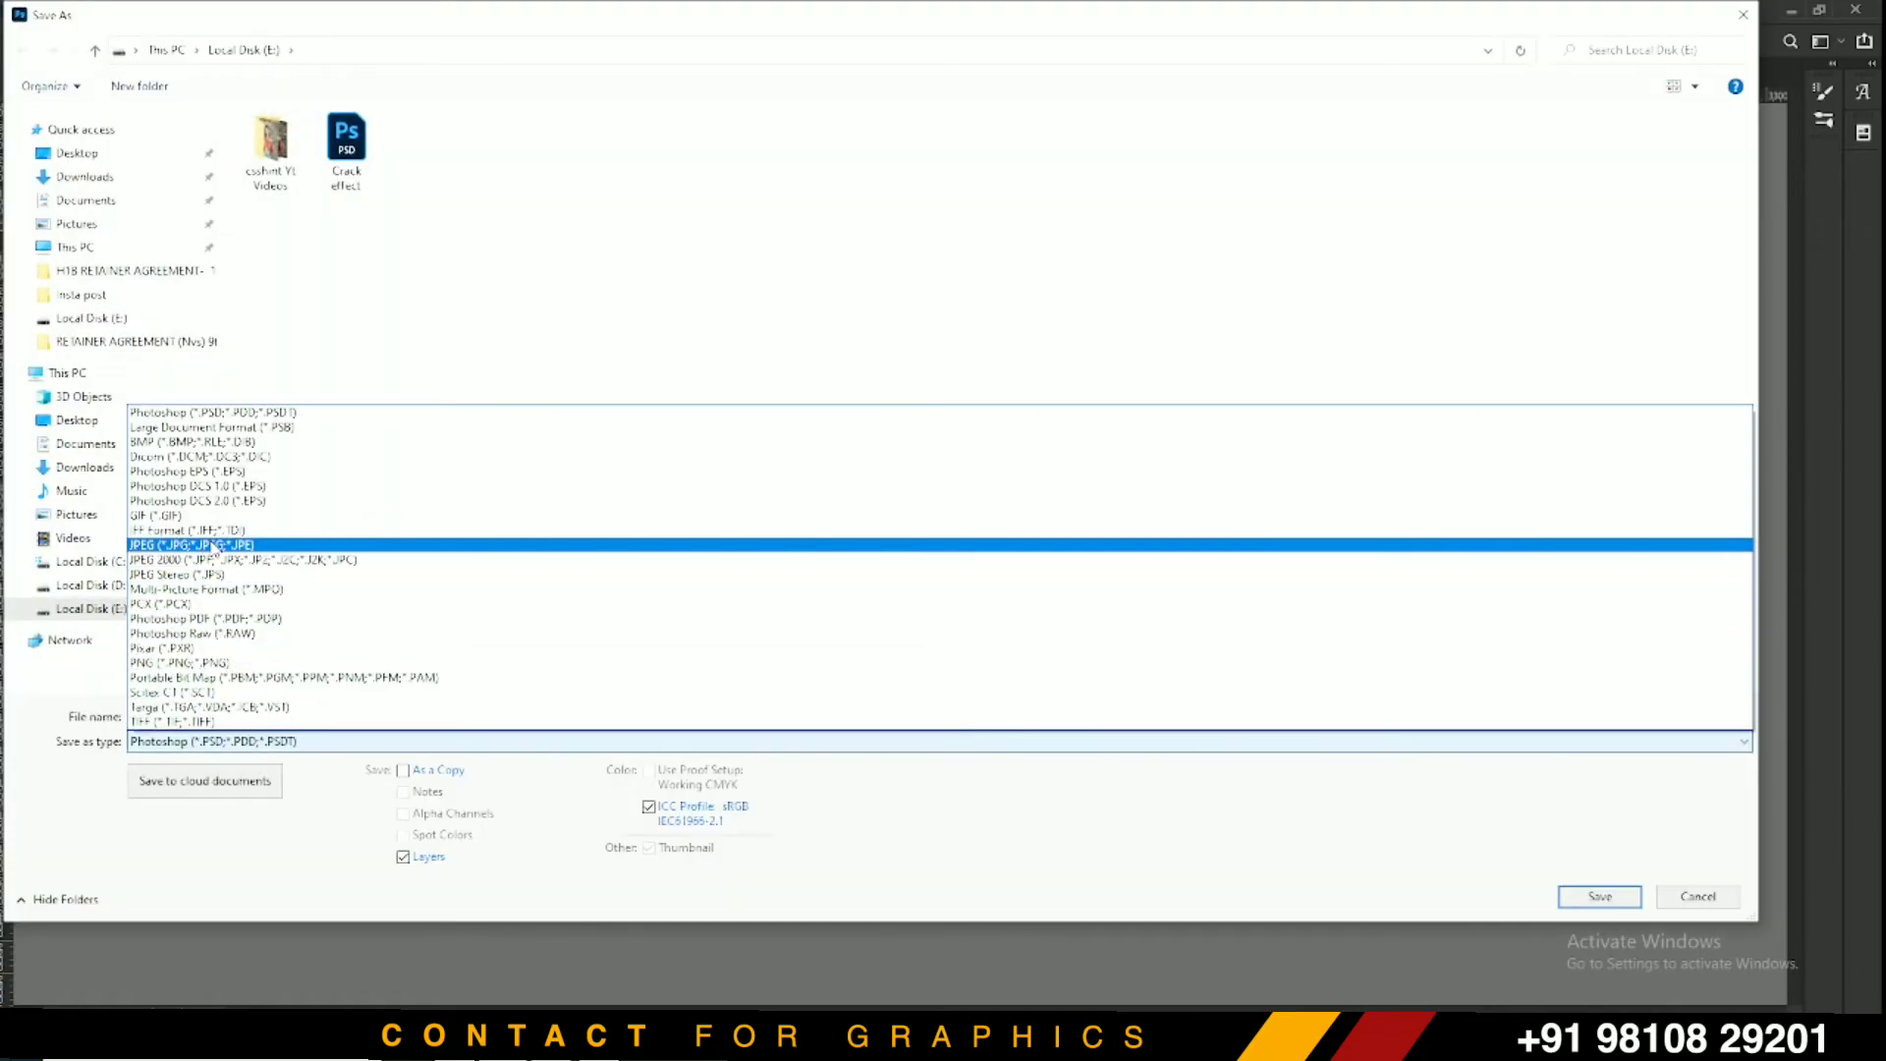
click(212, 546)
key(Return)
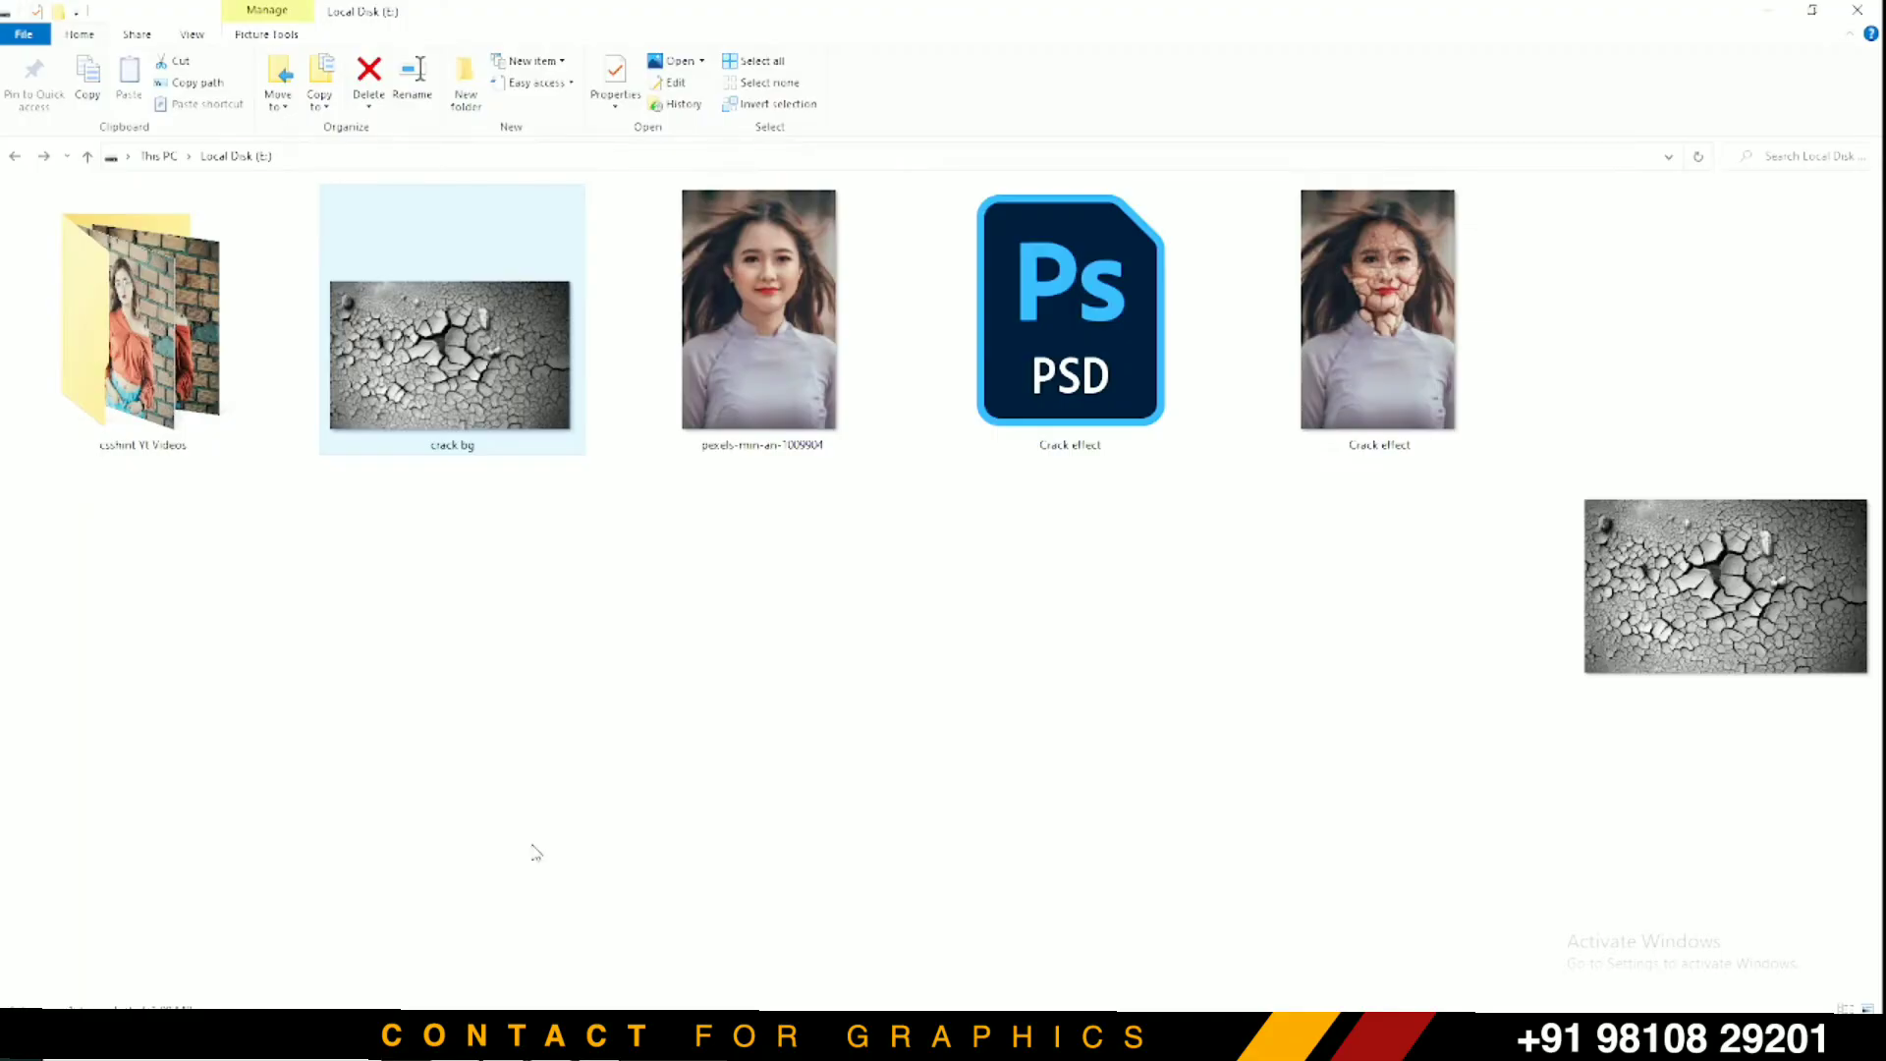
click(792, 356)
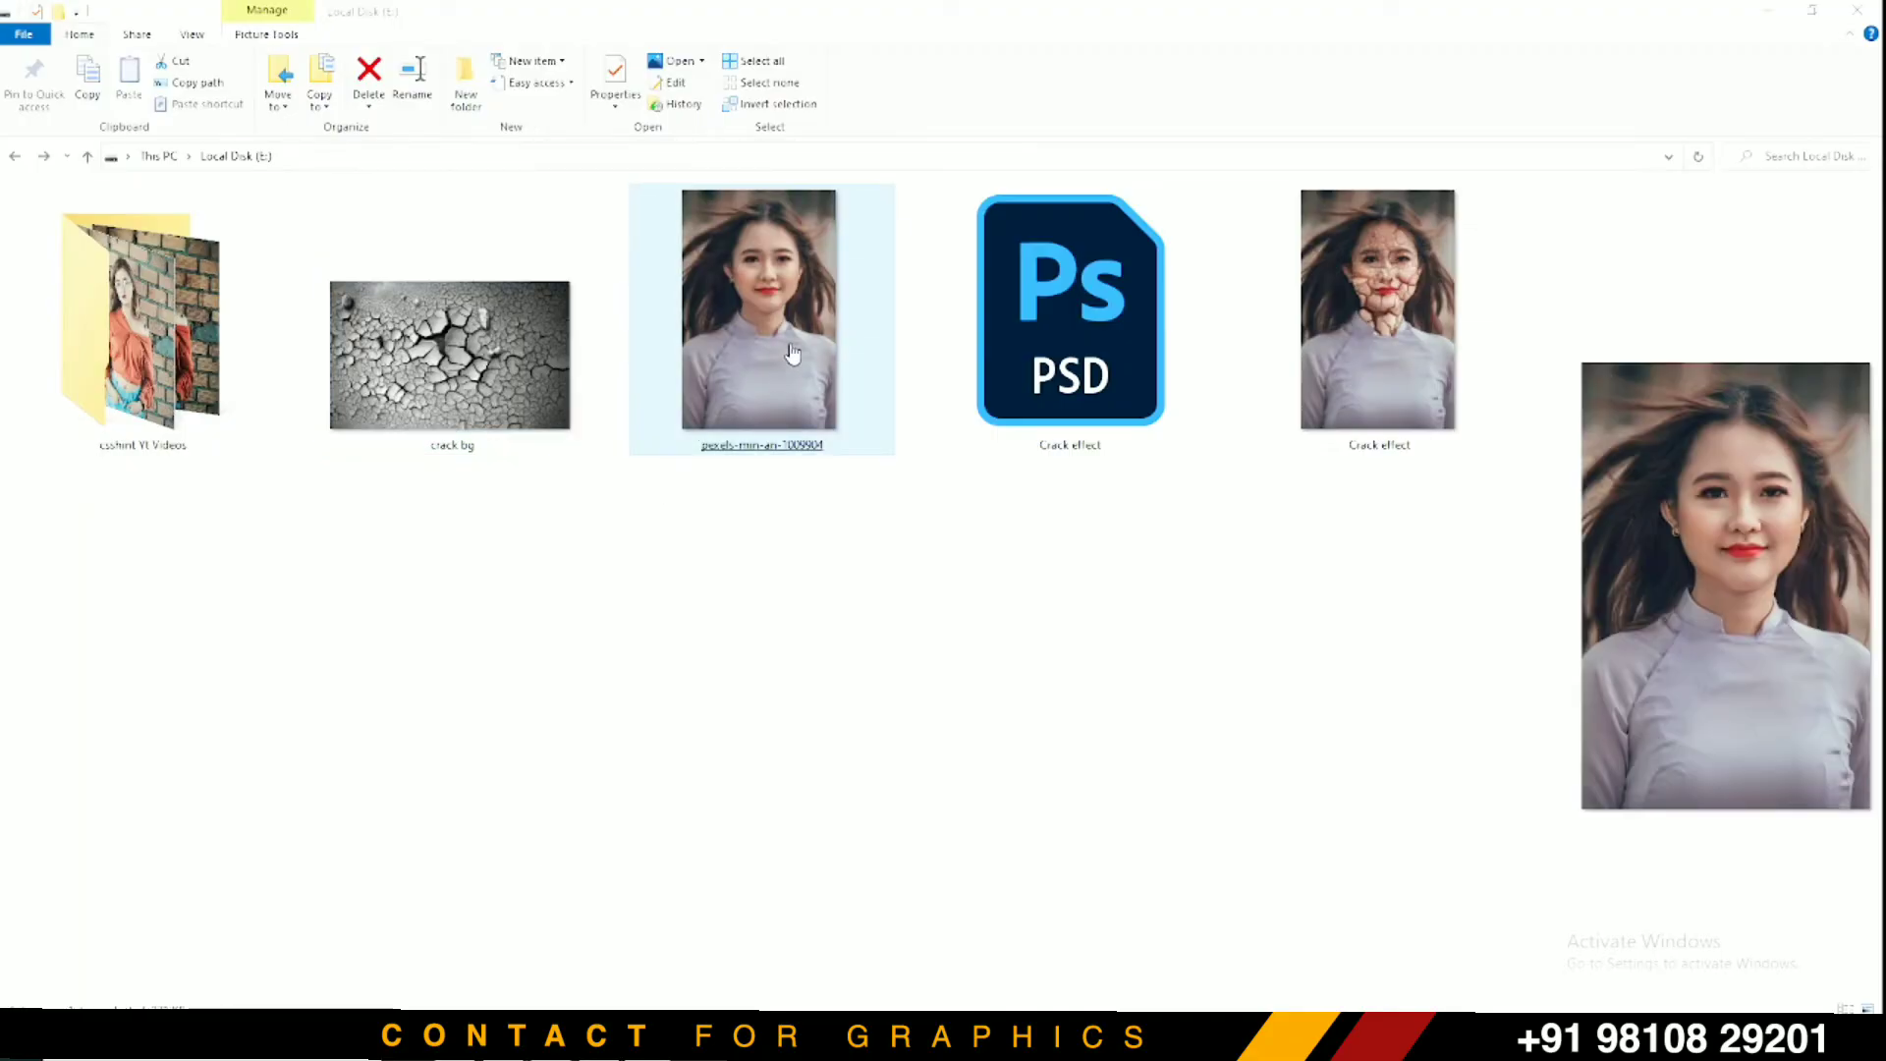
Open the original portrait in Photos and zoom in on the face, then back to fit
double_click(794, 352)
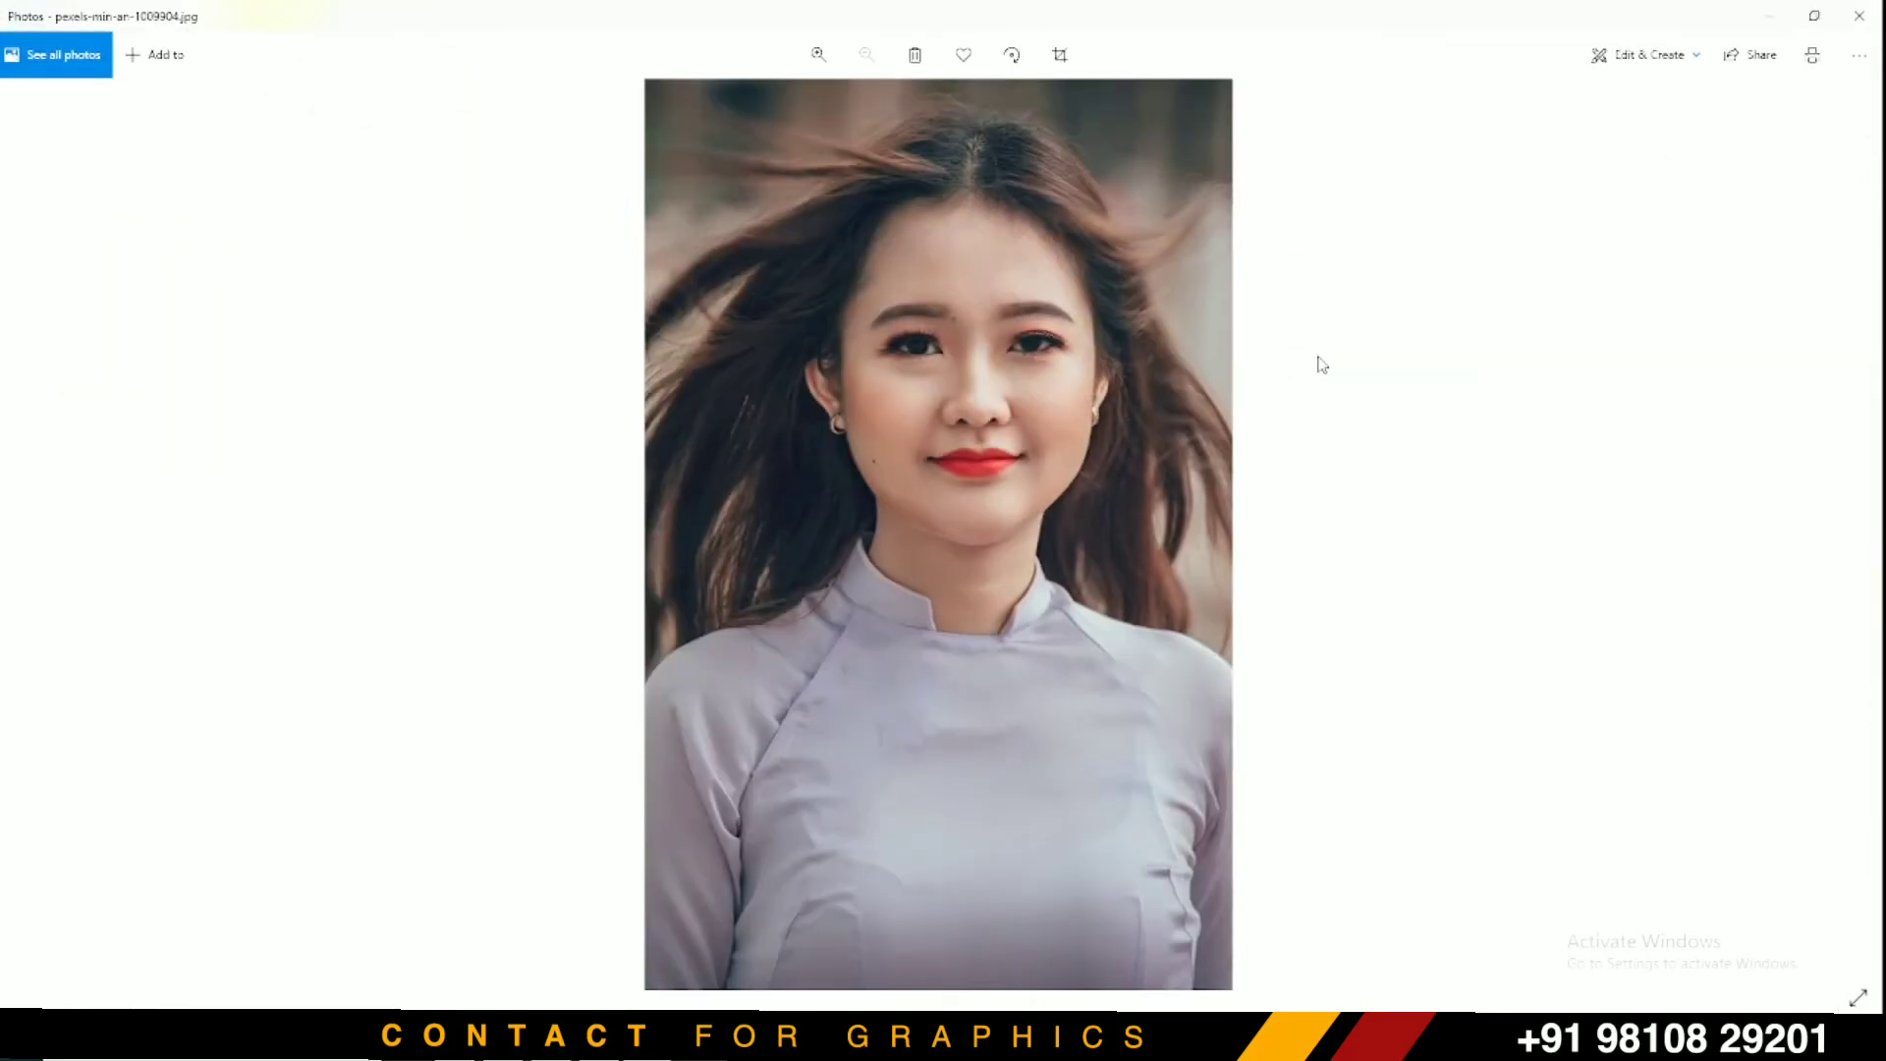
double_click(1062, 352)
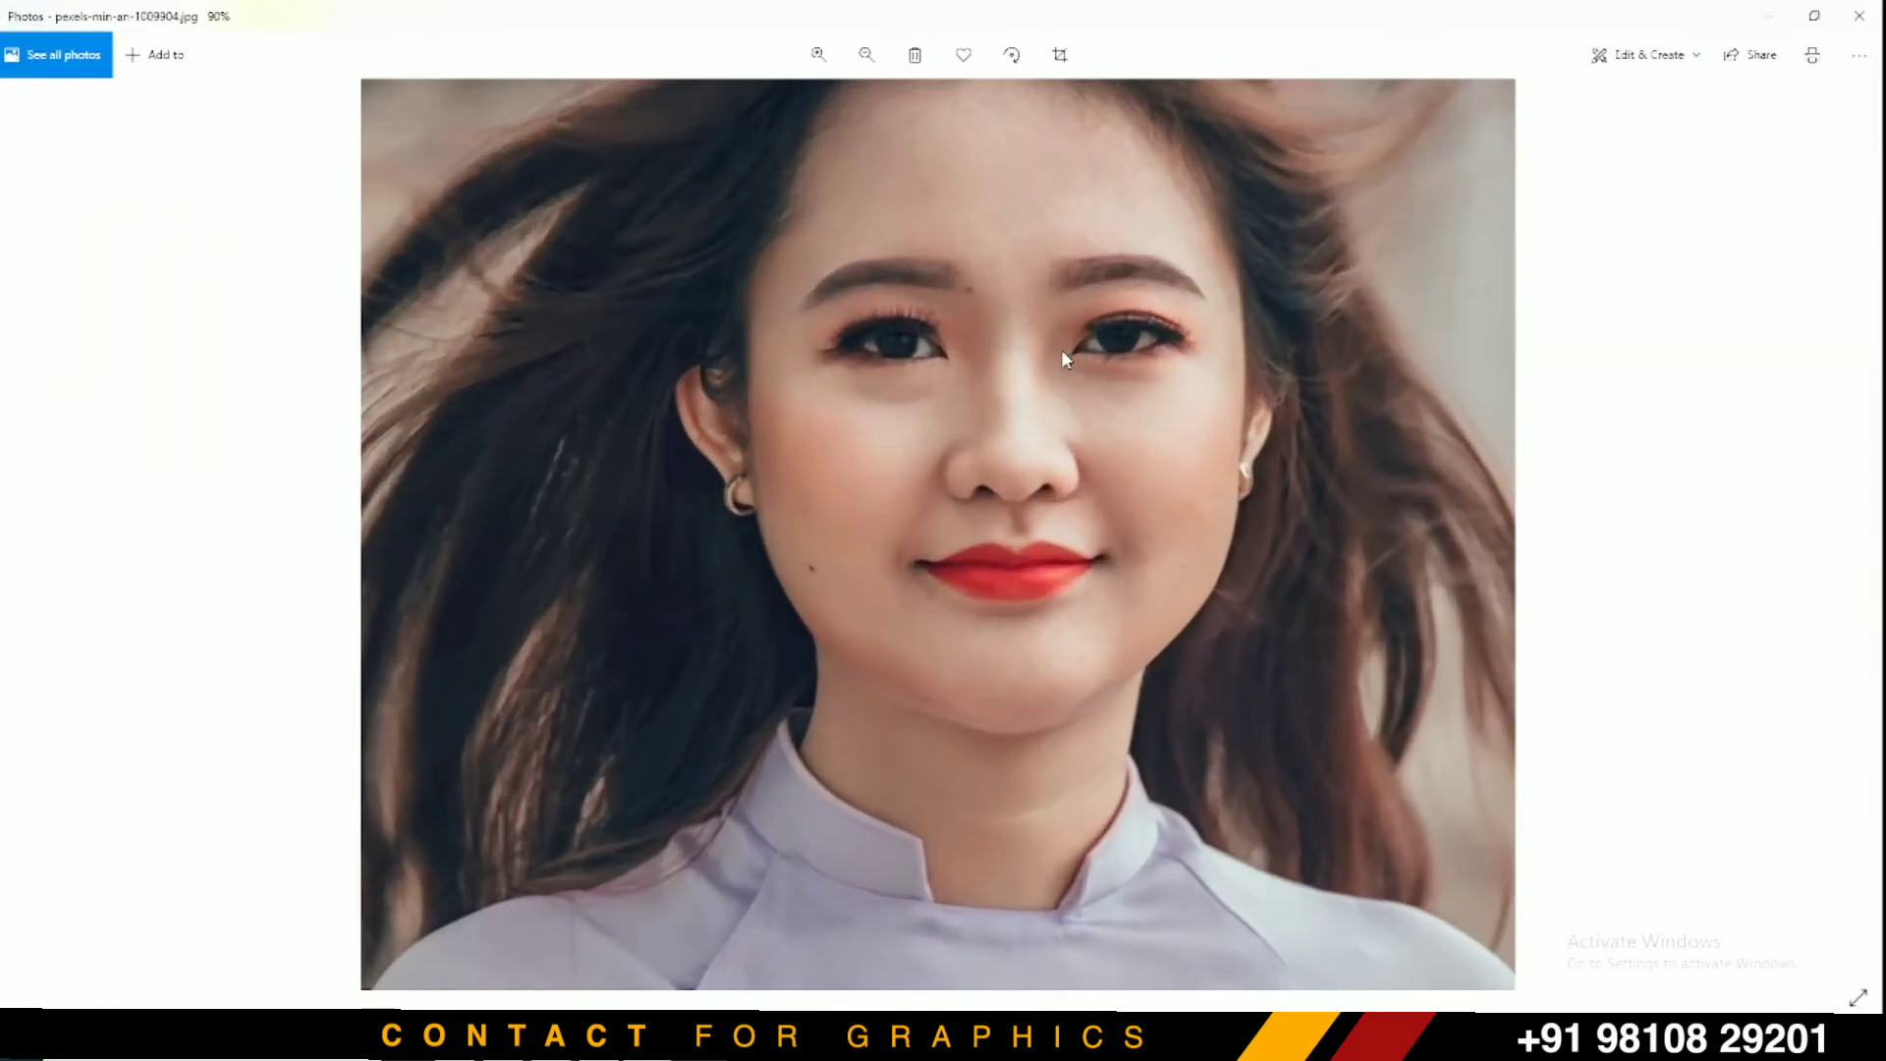
double_click(1063, 352)
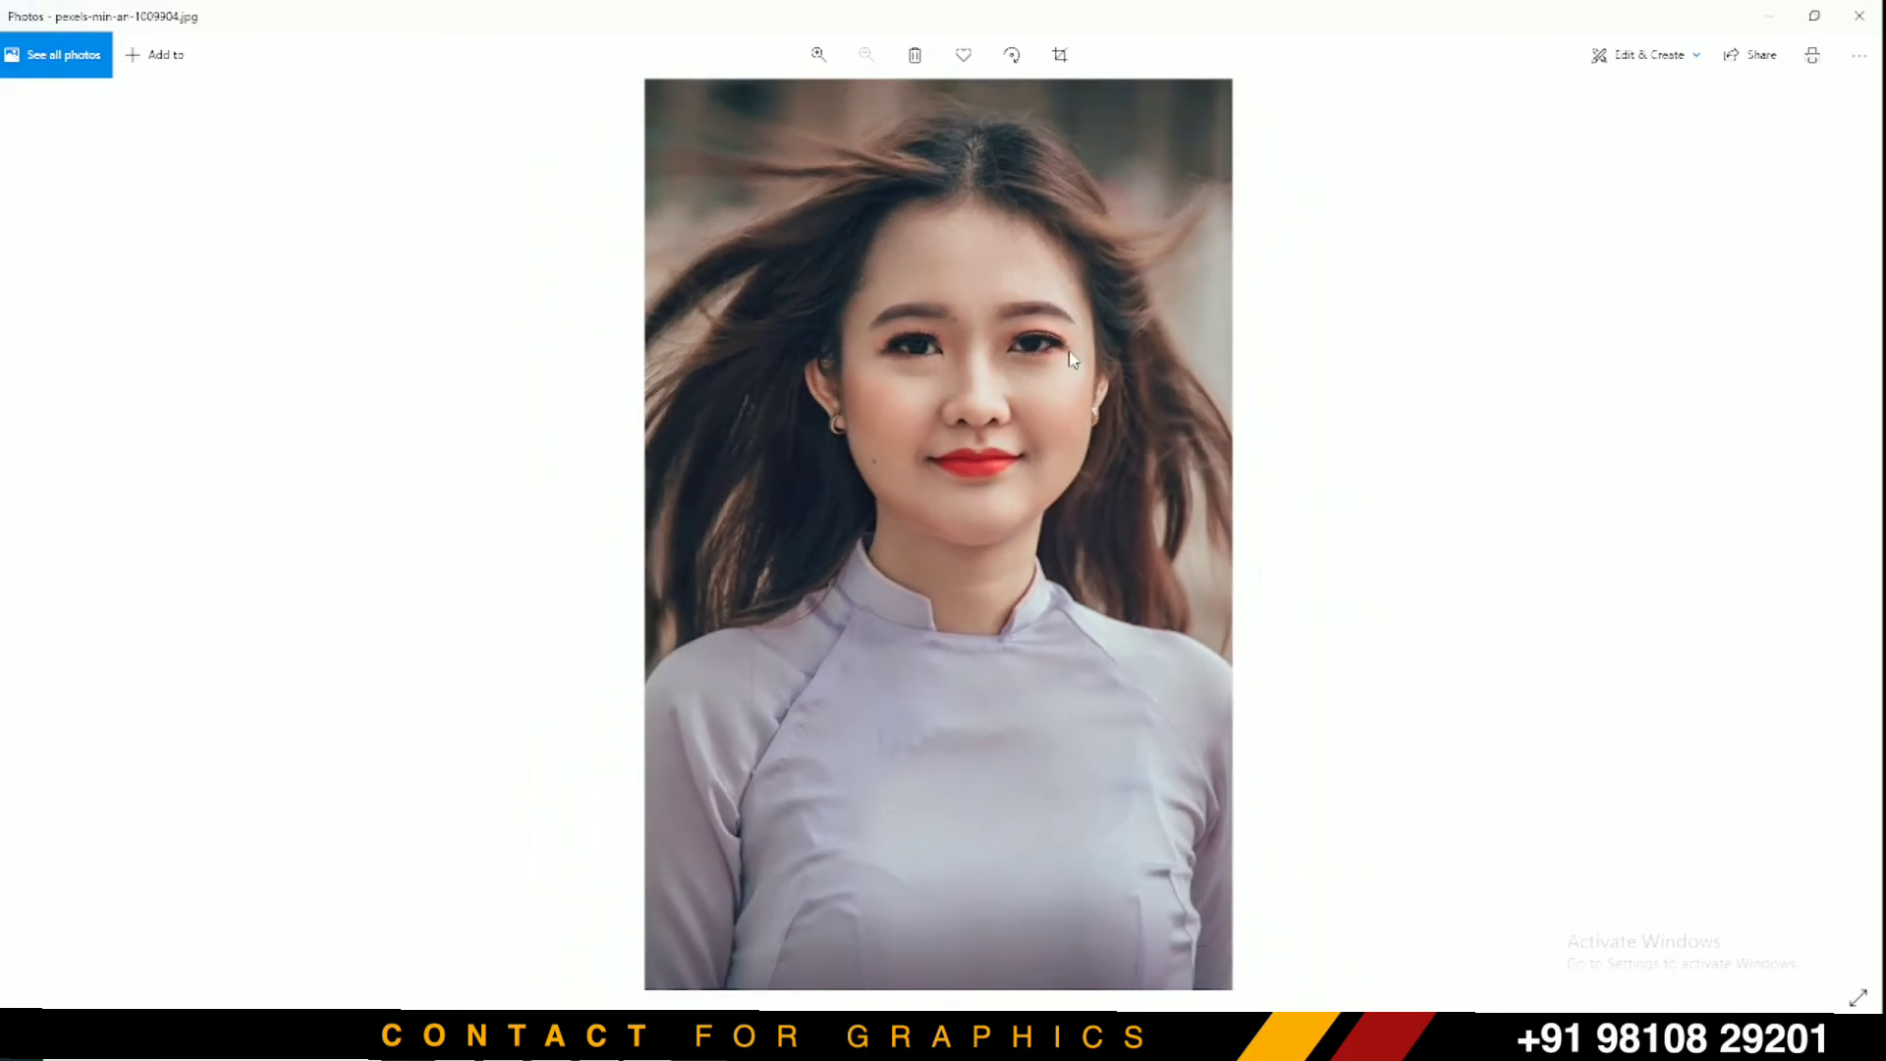
Switch to Crack effect.jpg and zoom in to inspect the cracked face and head
key(Left)
double_click(1069, 352)
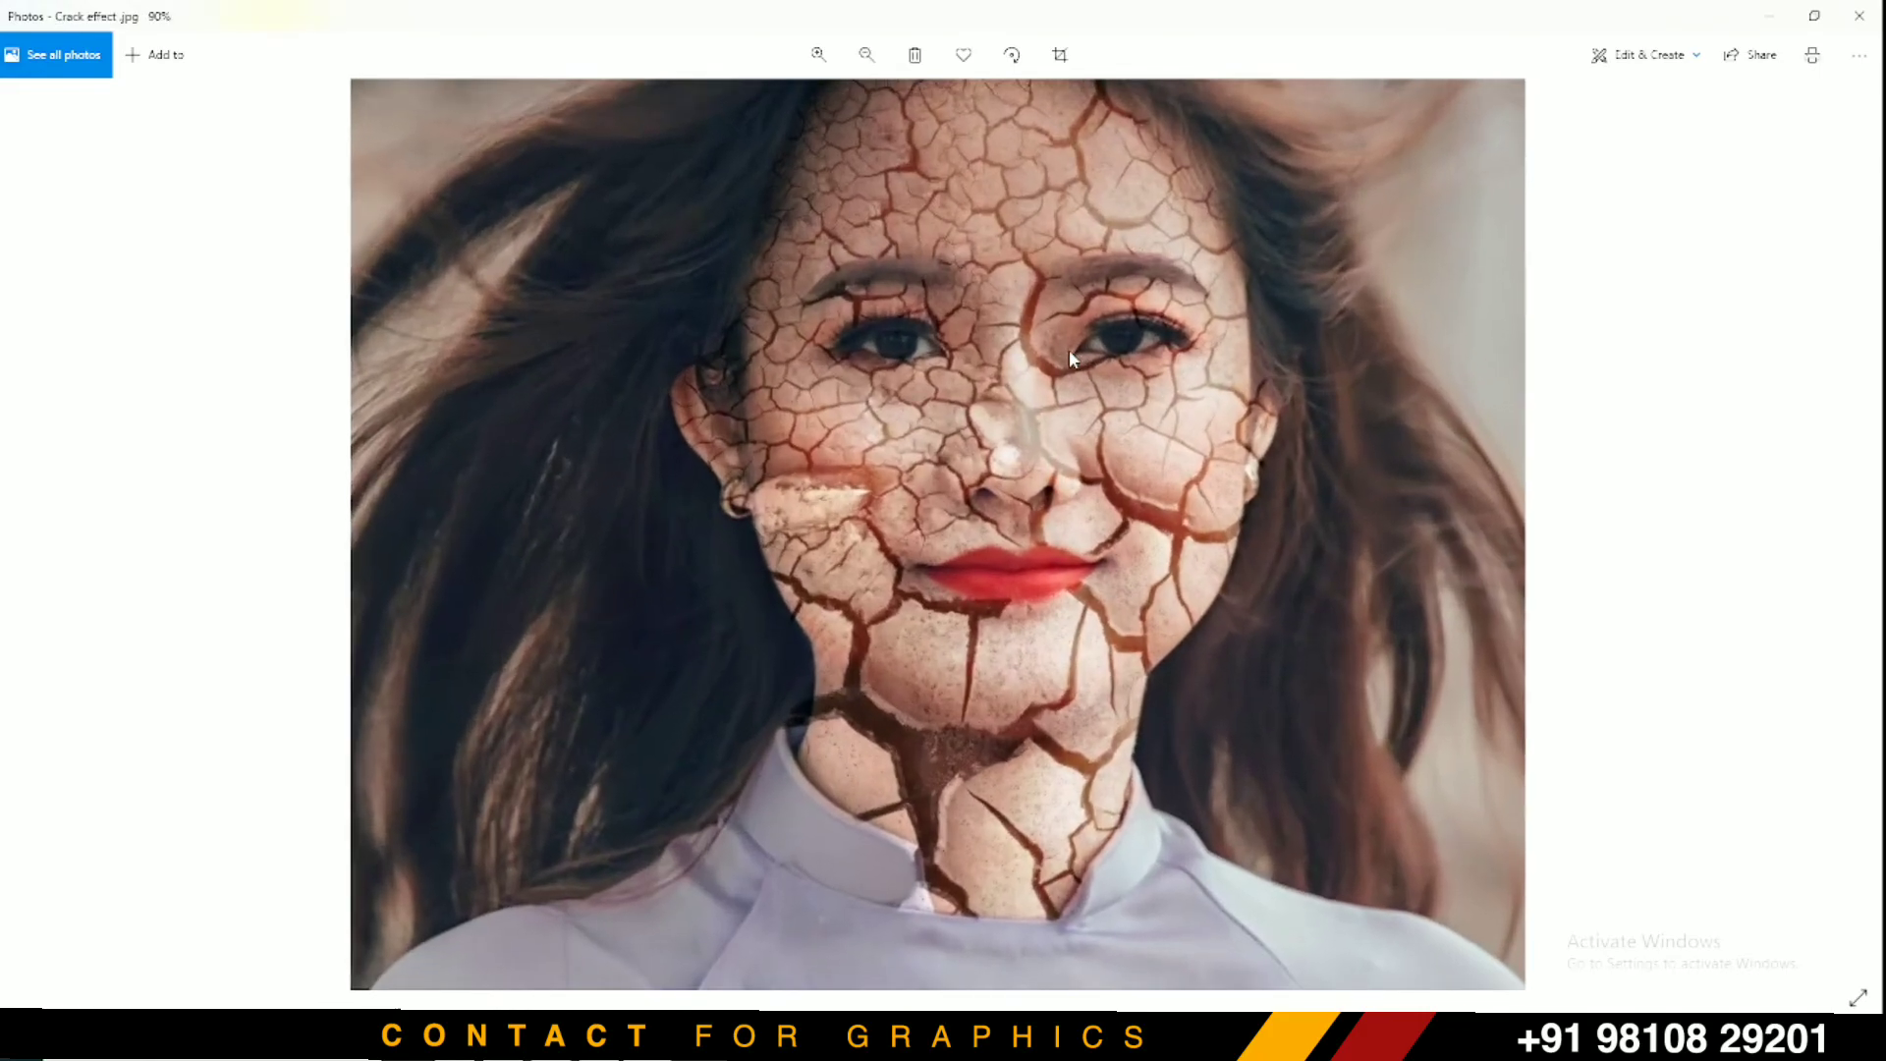
drag(1073, 277, 1094, 497)
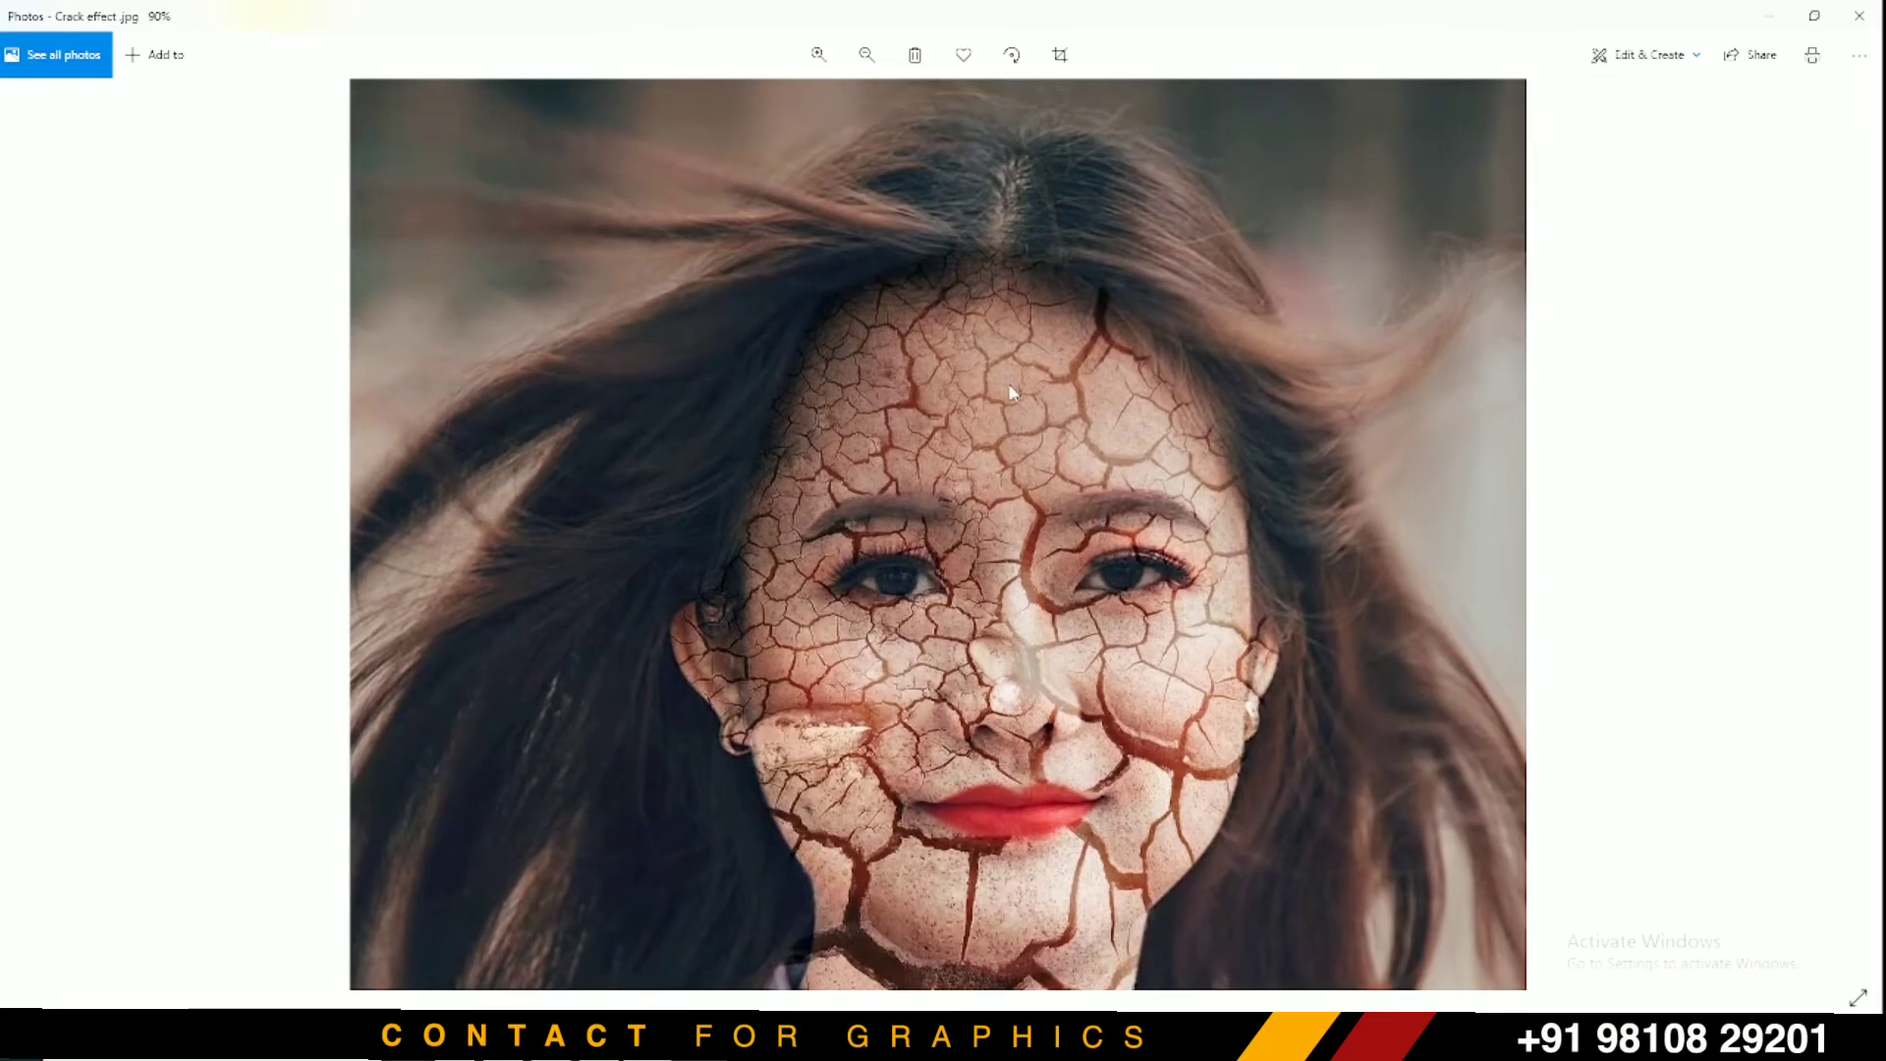
click(817, 56)
click(817, 56)
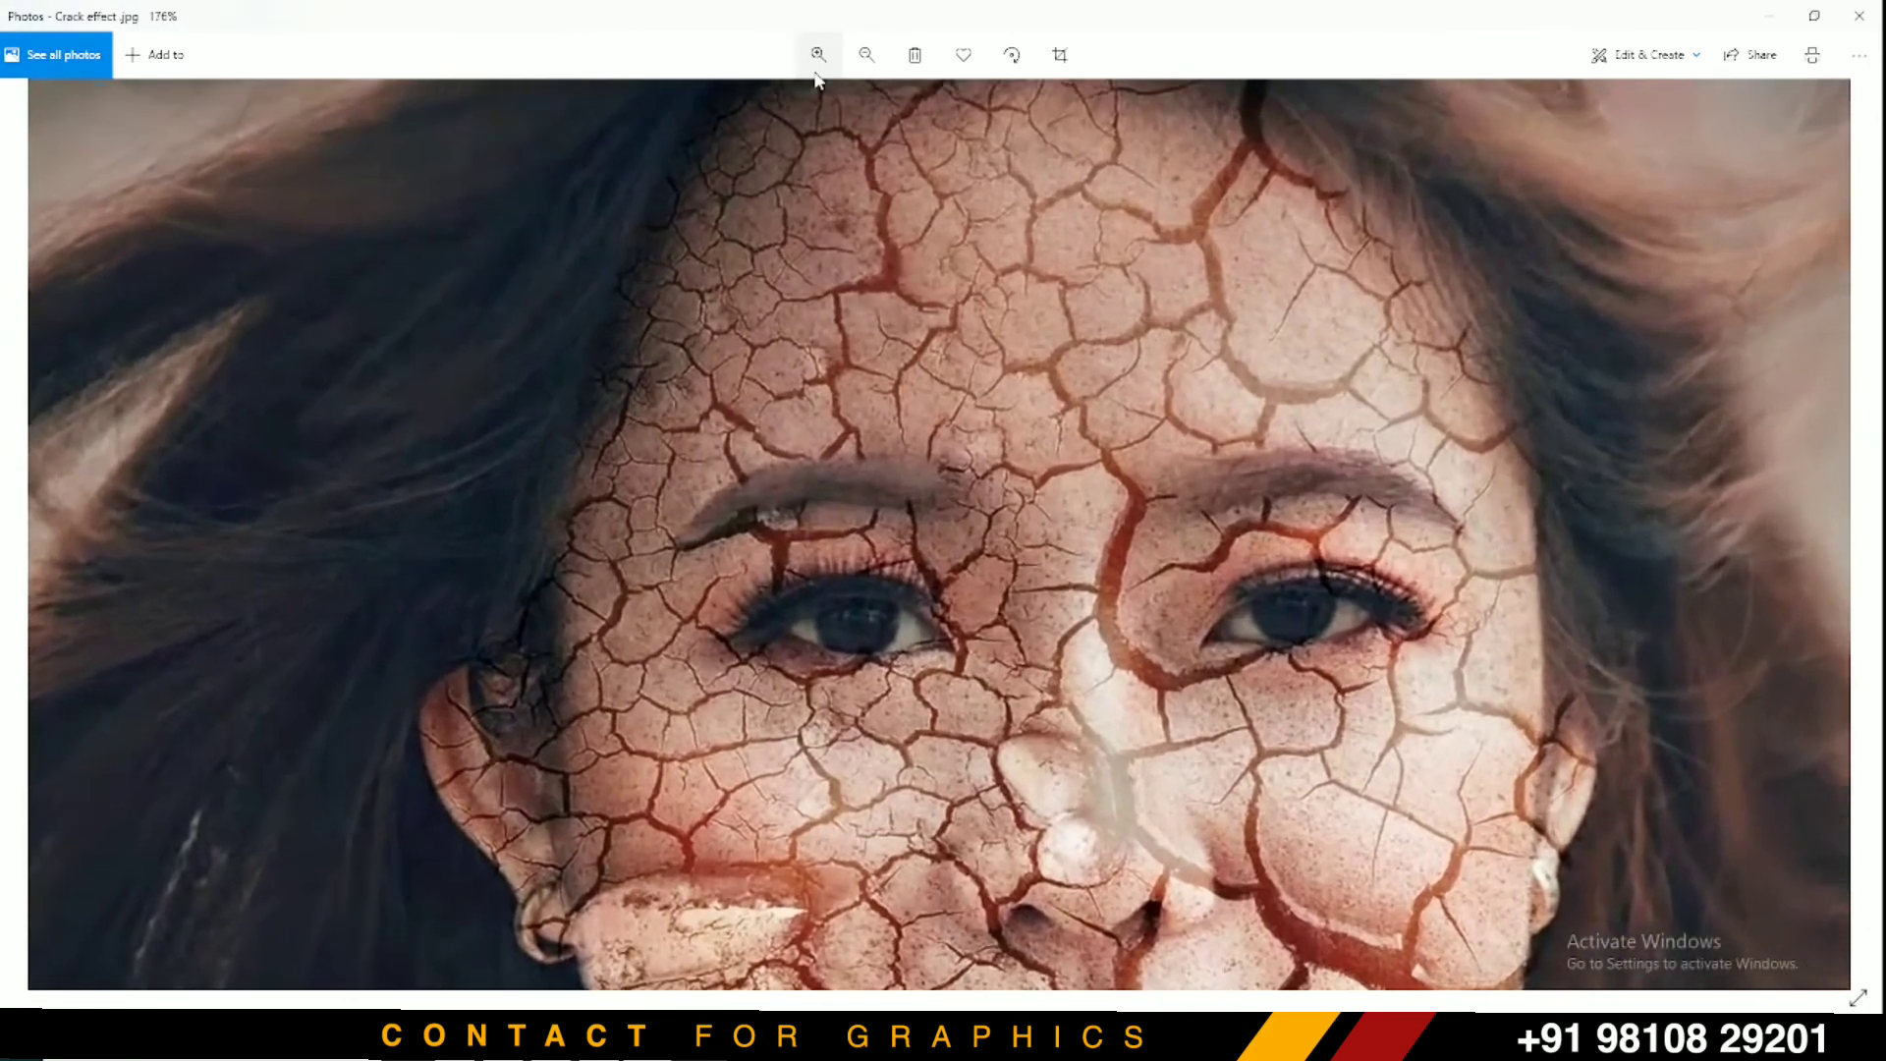